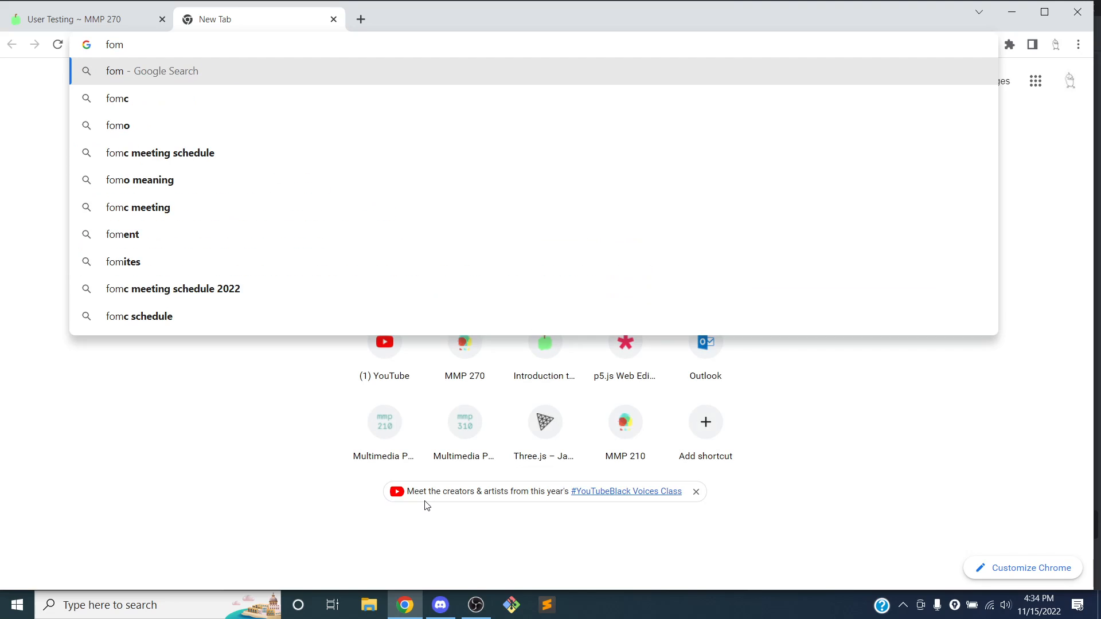
Go to forms.google.com in the new Chrome tab
{"action": "key", "text": "BackSpace"}
{"action": "type", "text": "rms.google.com"}
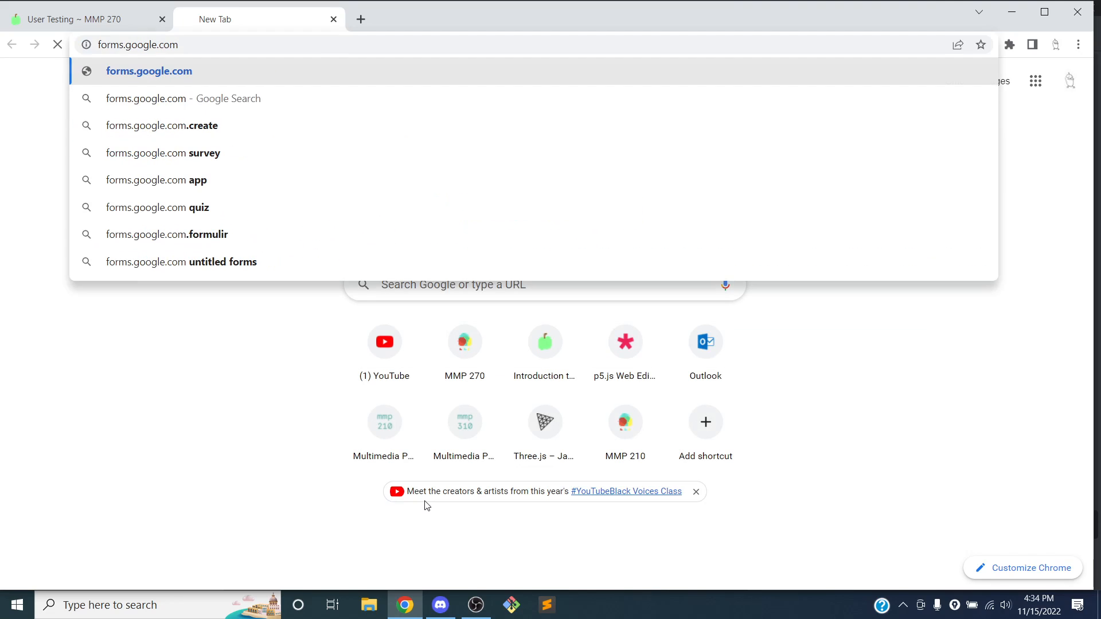
{"action": "key", "text": "Return"}
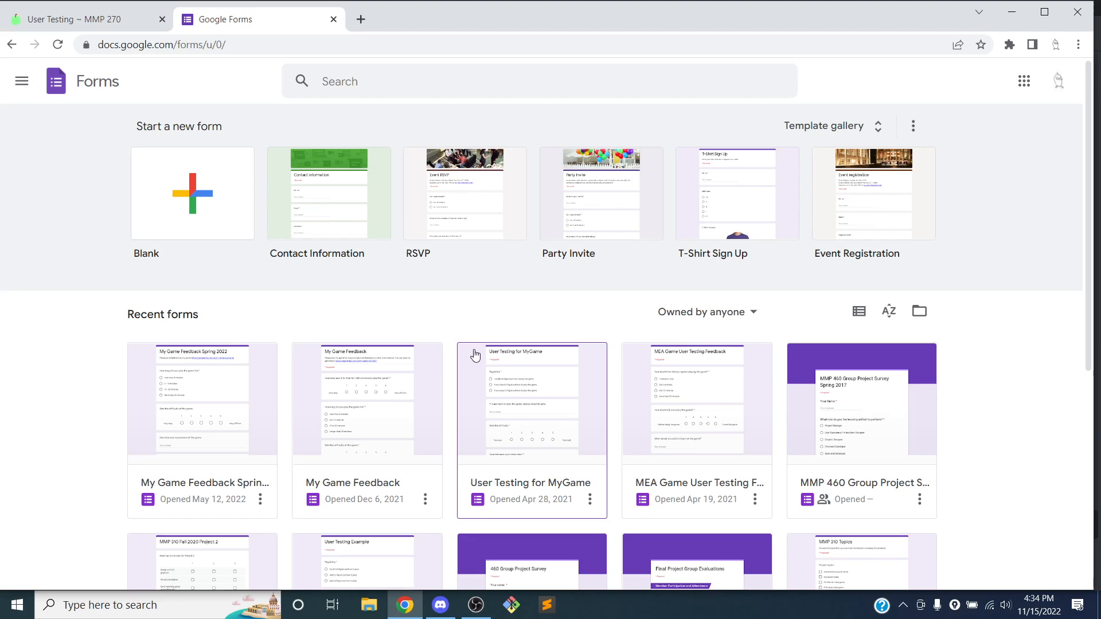
Start a new Blank form from the Google Forms home page
{"action": "scroll", "coordinate": [475, 351], "scroll_direction": "down", "scroll_amount": 3}
{"action": "scroll", "coordinate": [475, 351], "scroll_direction": "down", "scroll_amount": 3}
{"action": "scroll", "coordinate": [476, 345], "scroll_direction": "up", "scroll_amount": 6}
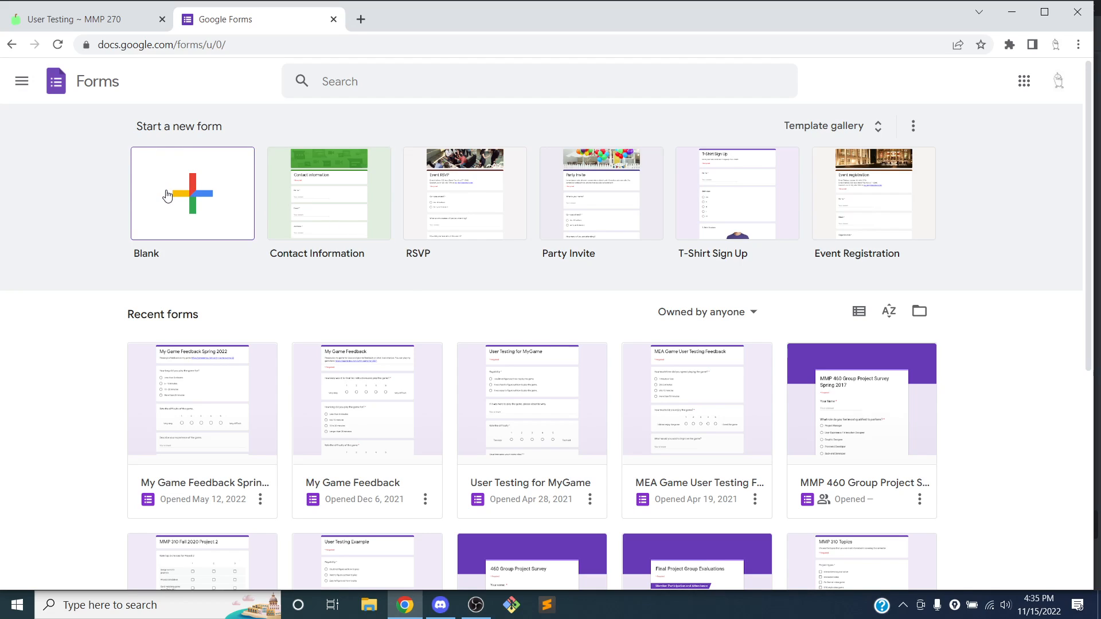
{"action": "left_click", "coordinate": [187, 198]}
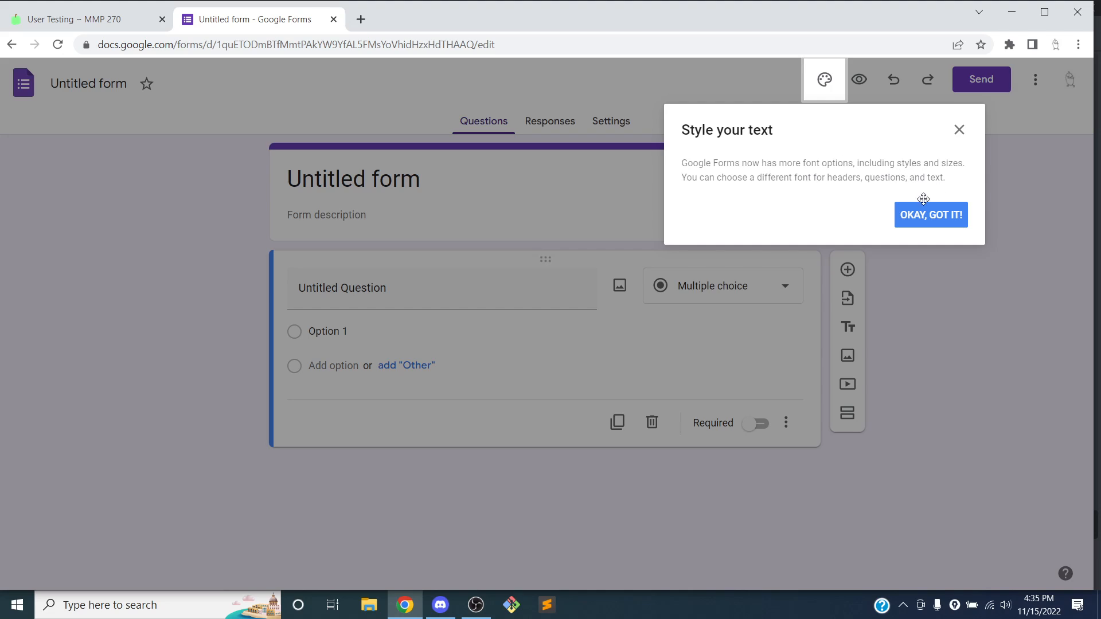
Rename the form title to 'User Testing for My Game (Fall 2022)'
{"action": "left_click", "coordinate": [922, 222]}
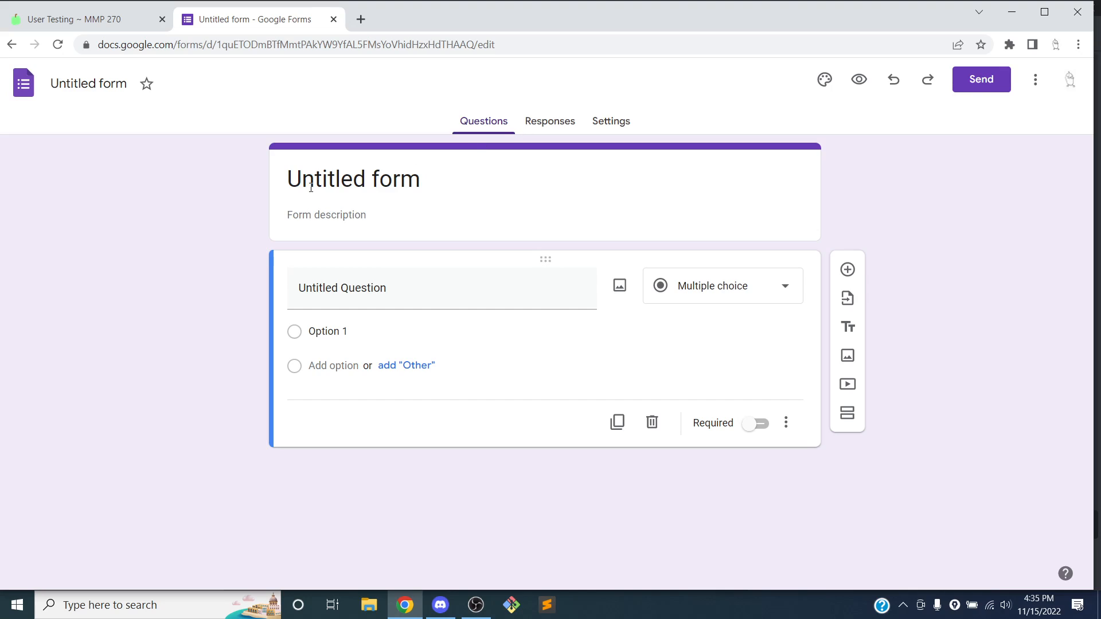
{"action": "left_click", "coordinate": [317, 218]}
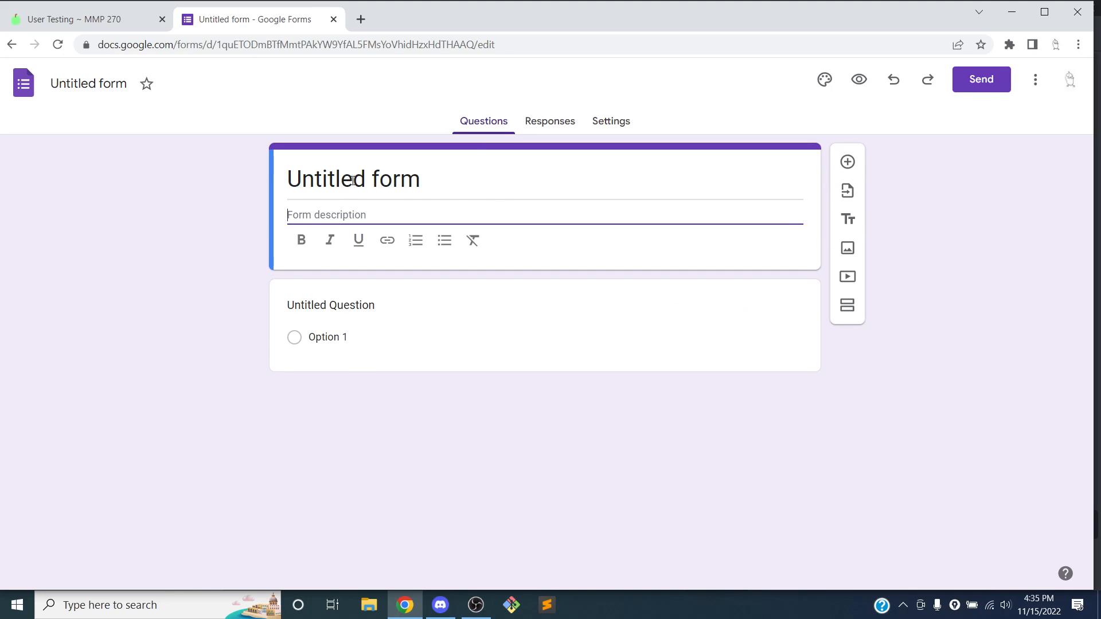
{"action": "left_click", "coordinate": [352, 178]}
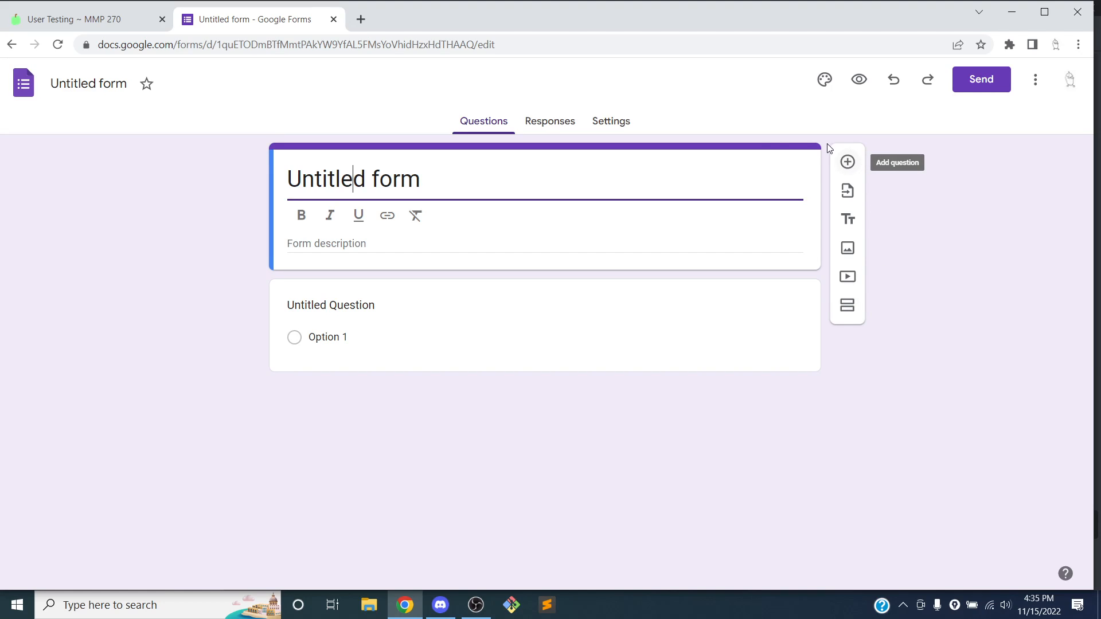
{"action": "left_click", "coordinate": [486, 174]}
{"action": "key", "text": "ctrl+a"}
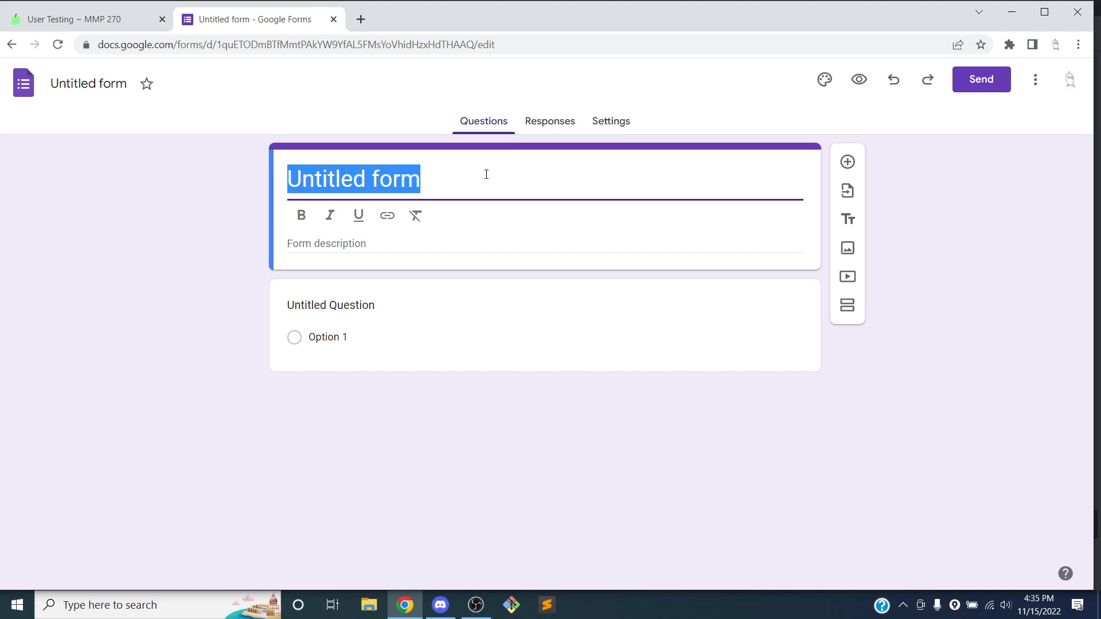
{"action": "key", "text": "BackSpace"}
{"action": "key", "text": "ctrl+z"}
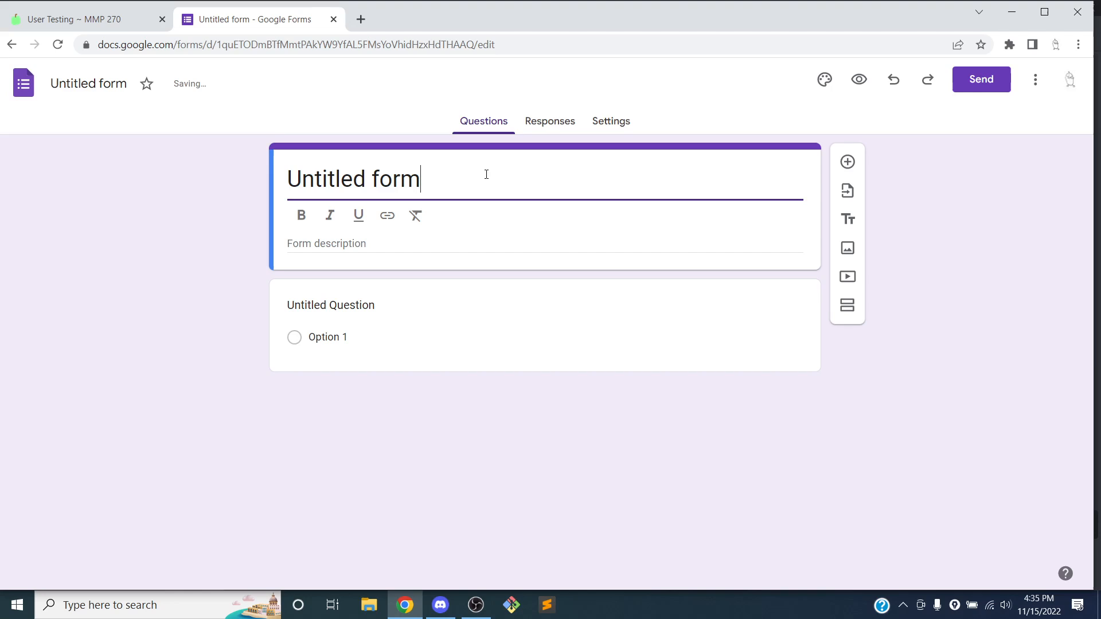
{"action": "key", "text": "BackSpace"}
{"action": "key", "text": "BackSpace"}
{"action": "key", "text": "BackSpace"}
{"action": "key", "text": "BackSpace"}
{"action": "key", "text": "BackSpace"}
{"action": "key", "text": "BackSpace"}
{"action": "key", "text": "BackSpace"}
{"action": "key", "text": "BackSpace"}
{"action": "key", "text": "BackSpace"}
{"action": "key", "text": "BackSpace"}
{"action": "key", "text": "BackSpace"}
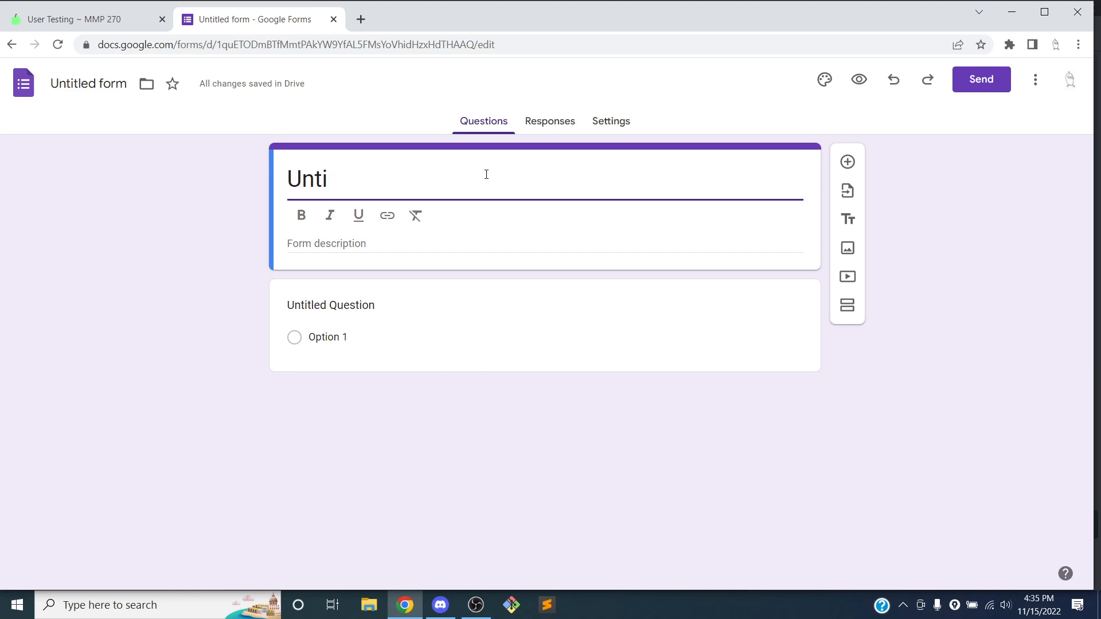
{"action": "key", "text": "BackSpace"}
{"action": "key", "text": "BackSpace"}
{"action": "type", "text": "Iser"}
{"action": "key", "text": "BackSpace"}
{"action": "key", "text": "BackSpace"}
{"action": "key", "text": "BackSpace"}
{"action": "key", "text": "BackSpace"}
{"action": "type", "text": "User Testing"}
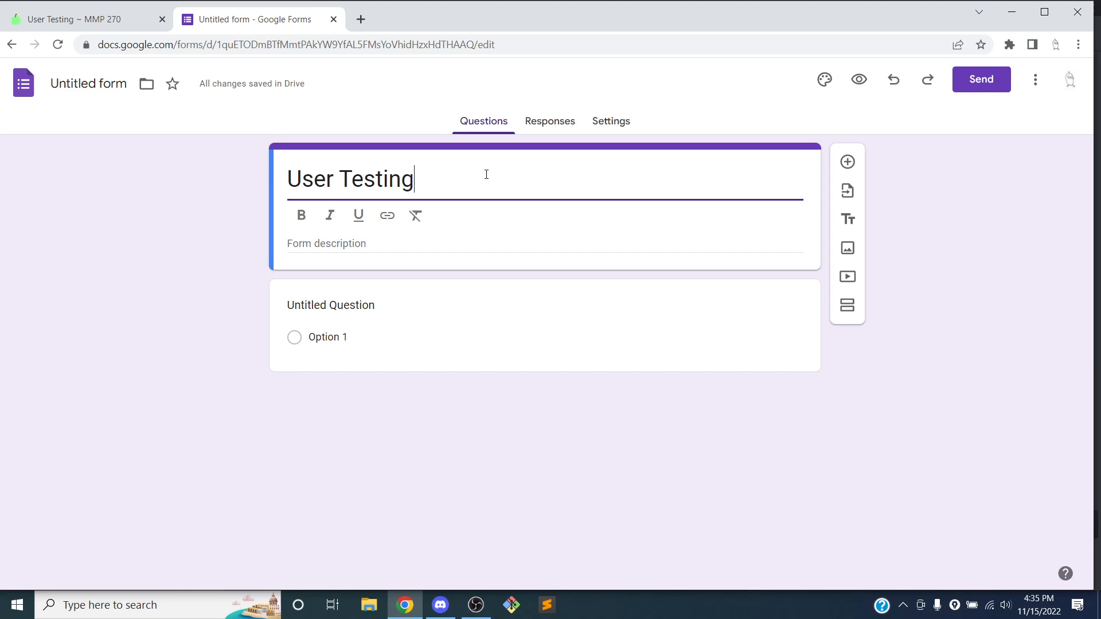
{"action": "type", "text": " for My Game "}
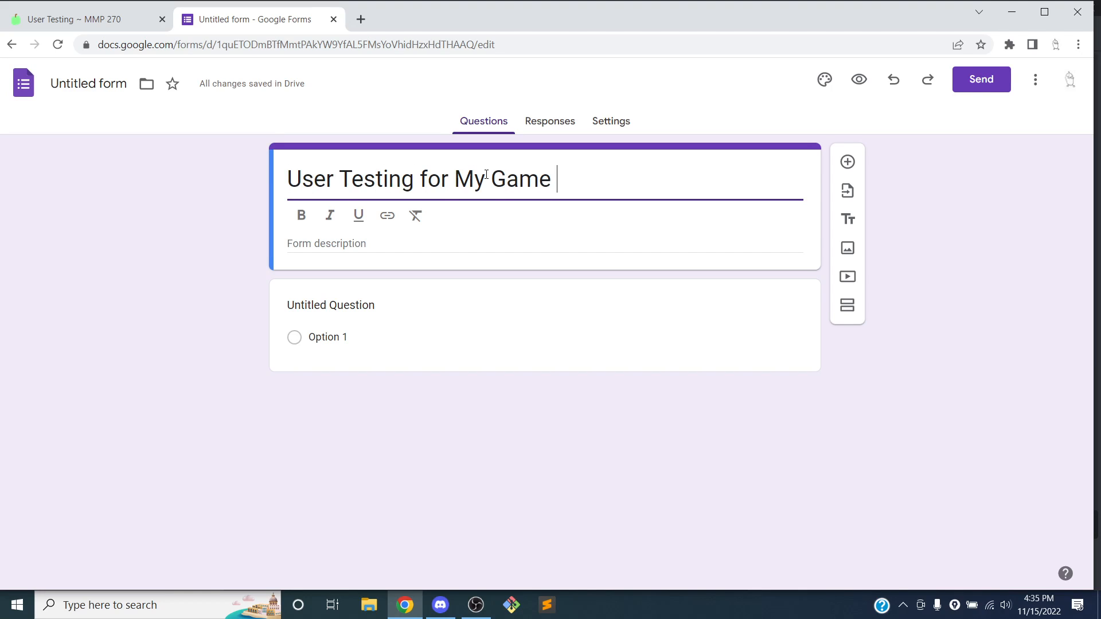
{"action": "type", "text": "(Fall 2022)"}
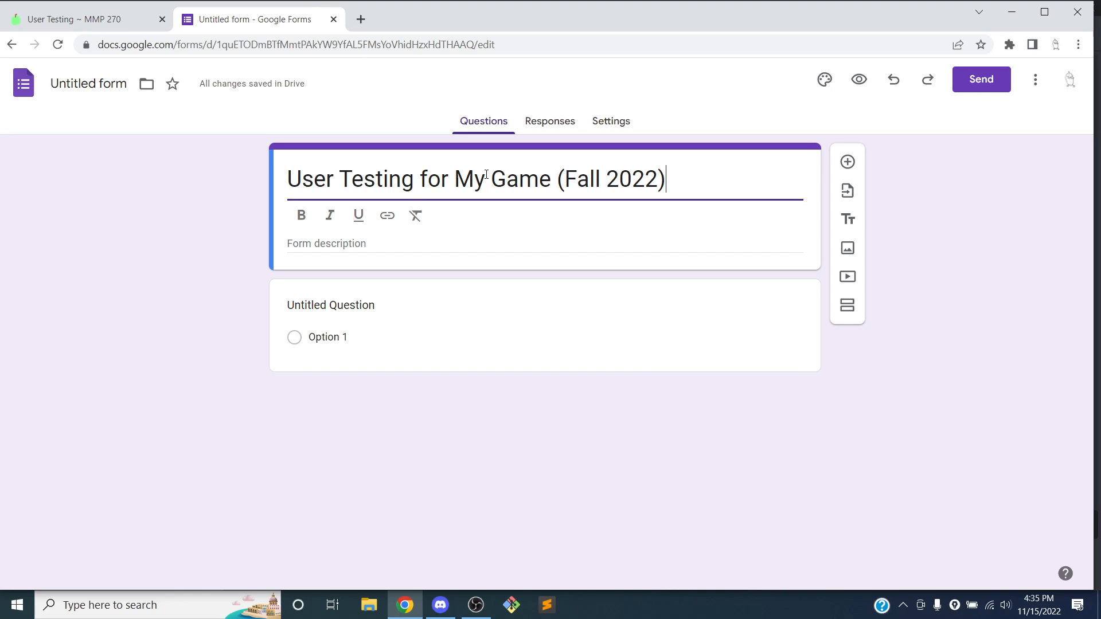
Add the description 'Please test my game and let me know what you think!' and open a new tab
{"action": "left_click", "coordinate": [448, 245]}
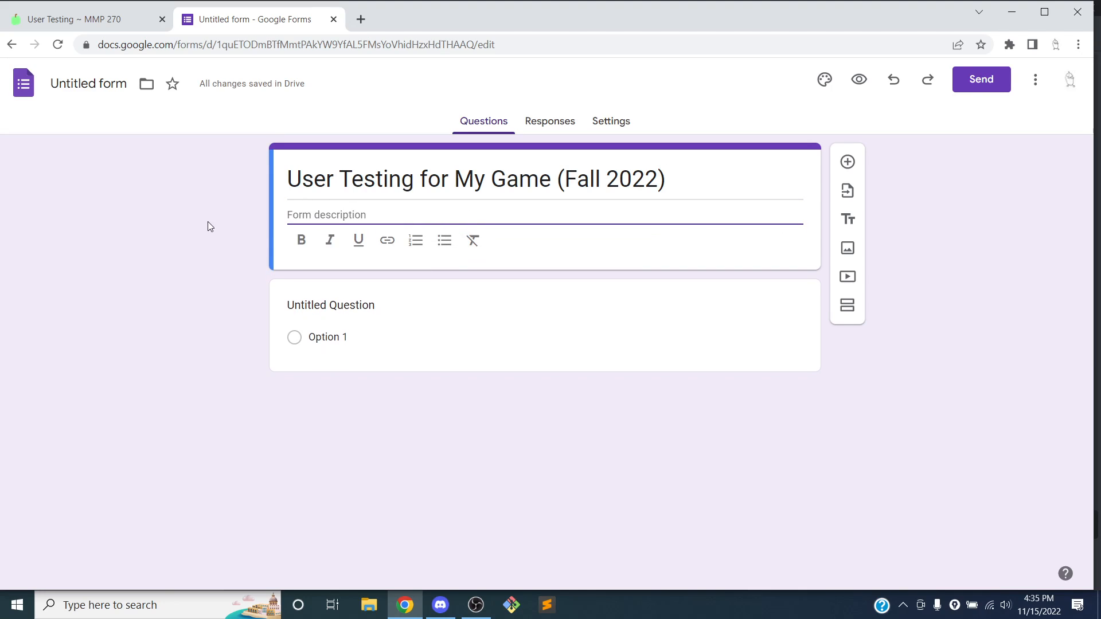
{"action": "type", "text": "Please at"}
{"action": "key", "text": "BackSpace"}
{"action": "key", "text": "BackSpace"}
{"action": "type", "text": "test my "}
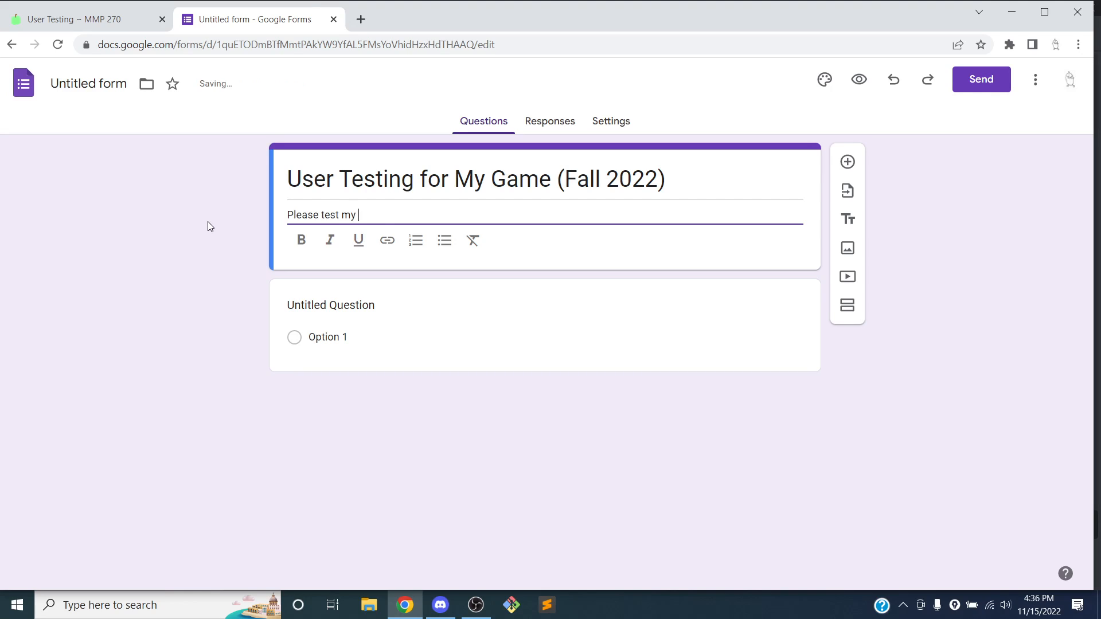
{"action": "type", "text": "game and let me know what you "}
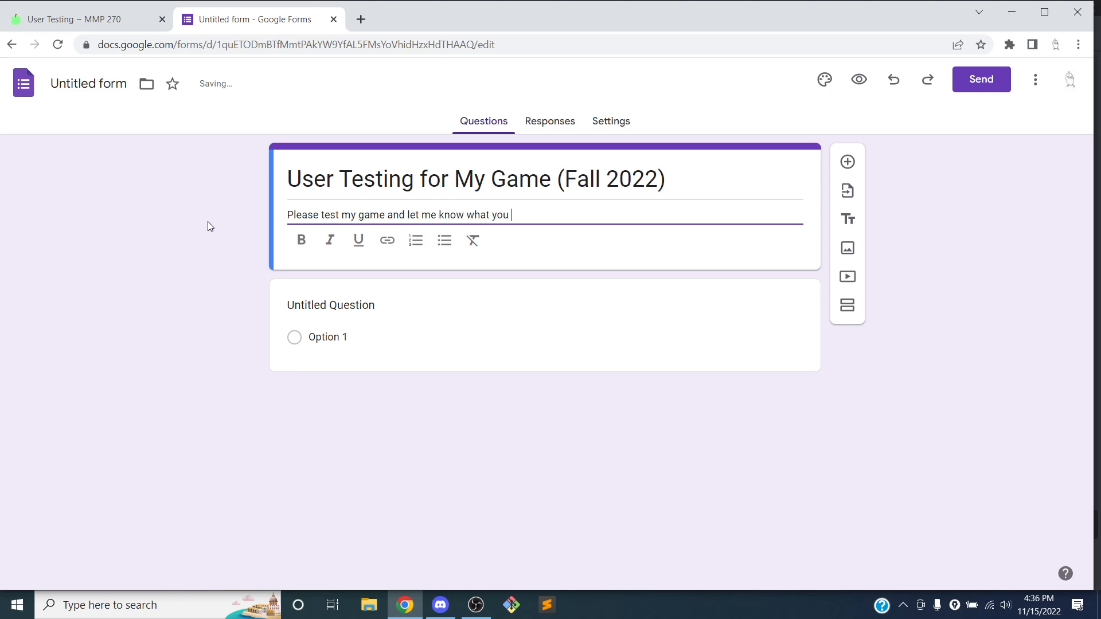
{"action": "type", "text": "think!"}
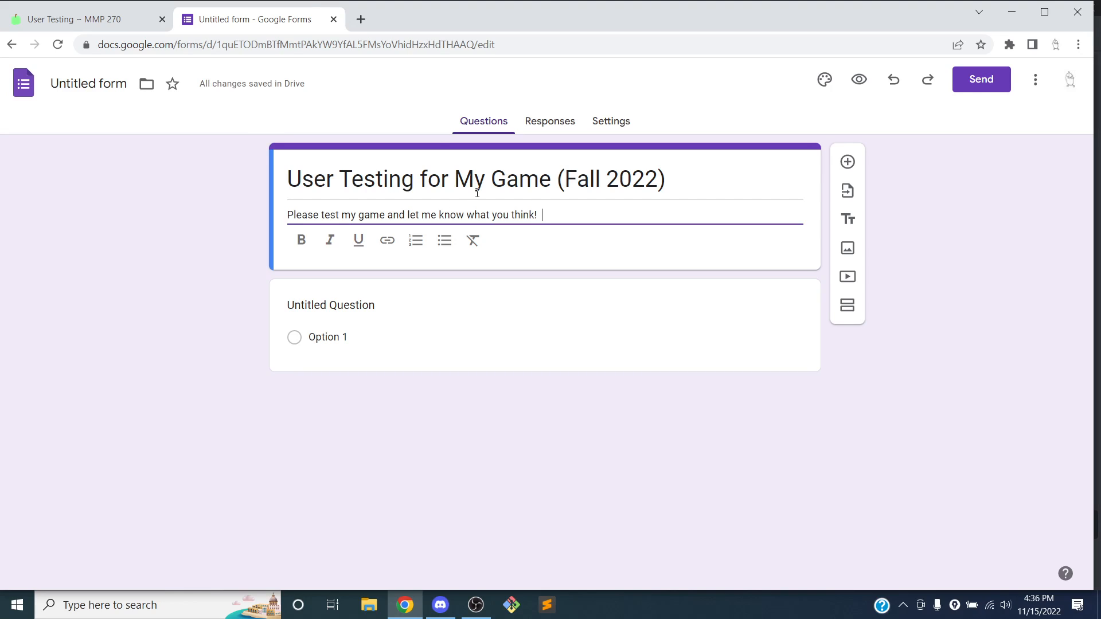
{"action": "left_click", "coordinate": [369, 16]}
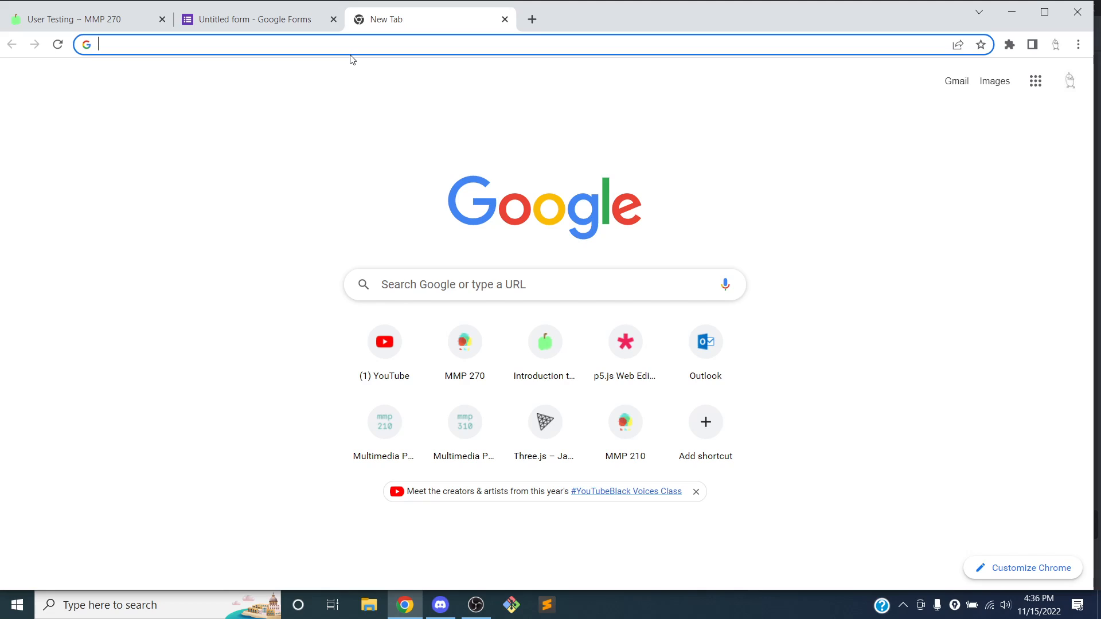
Copy the URL of the My Game Fall 2022 page on itch.io and return to the form
{"action": "type", "text": "itch"}
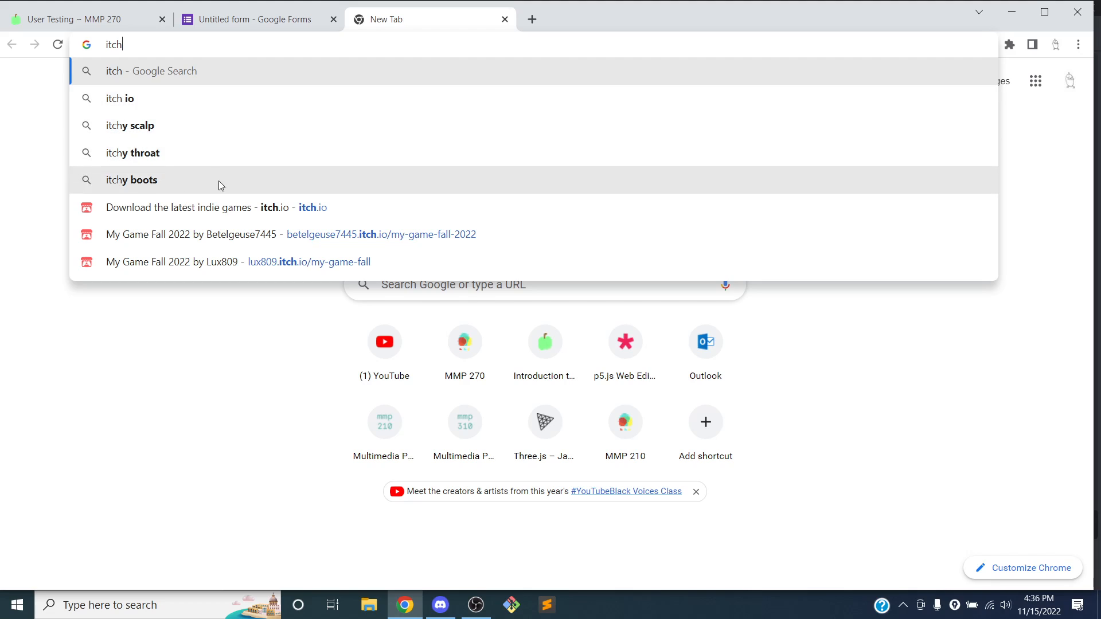
{"action": "left_click", "coordinate": [222, 205]}
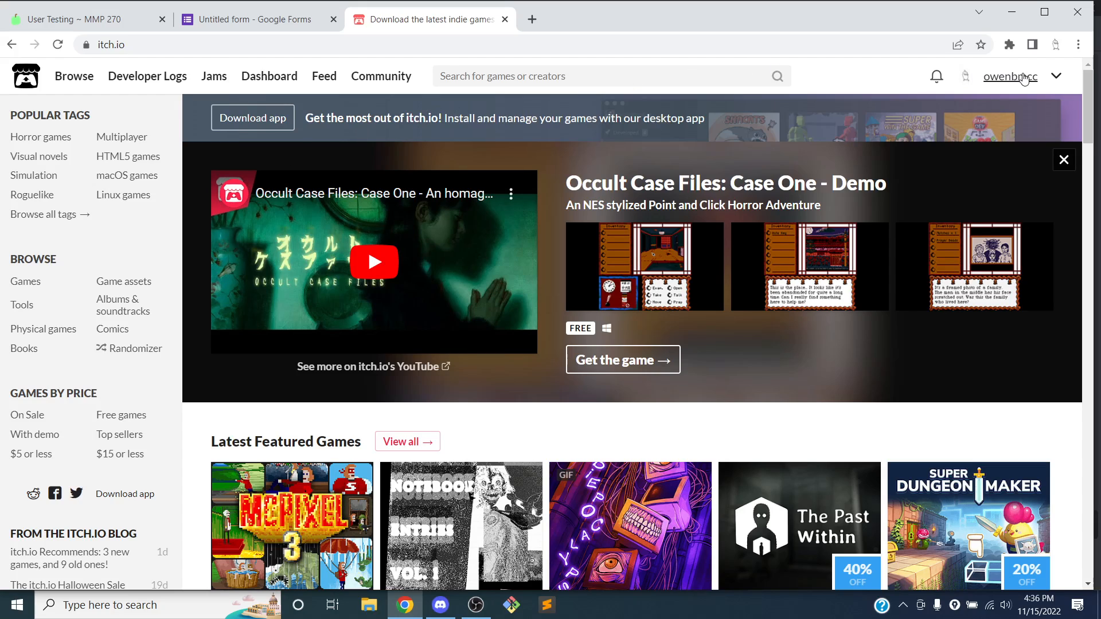
{"action": "left_click", "coordinate": [1055, 76]}
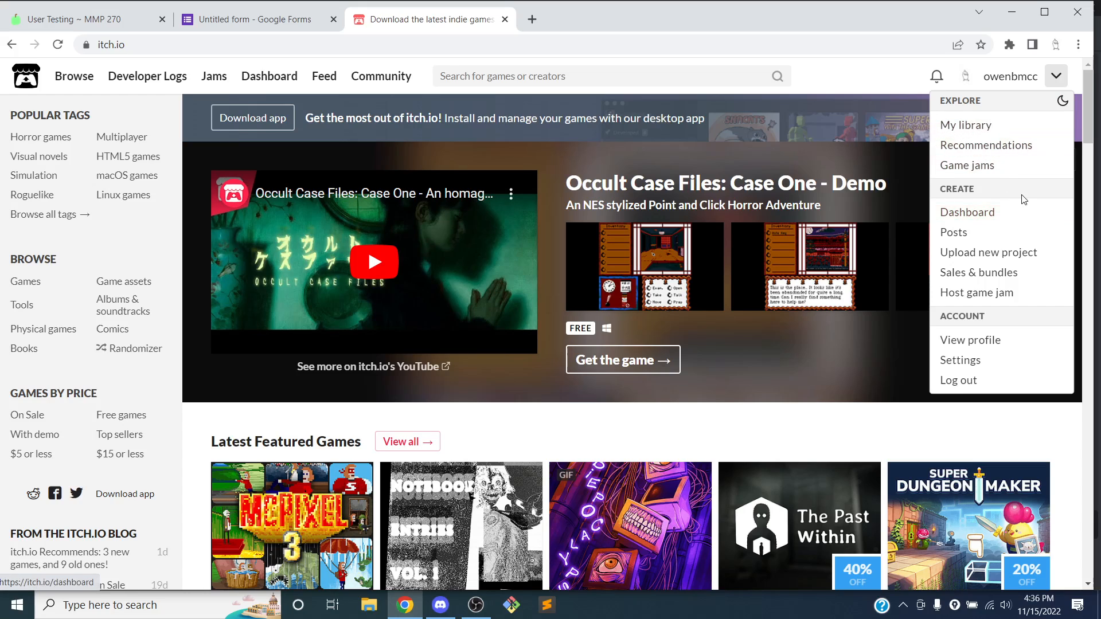
{"action": "left_click", "coordinate": [1009, 75]}
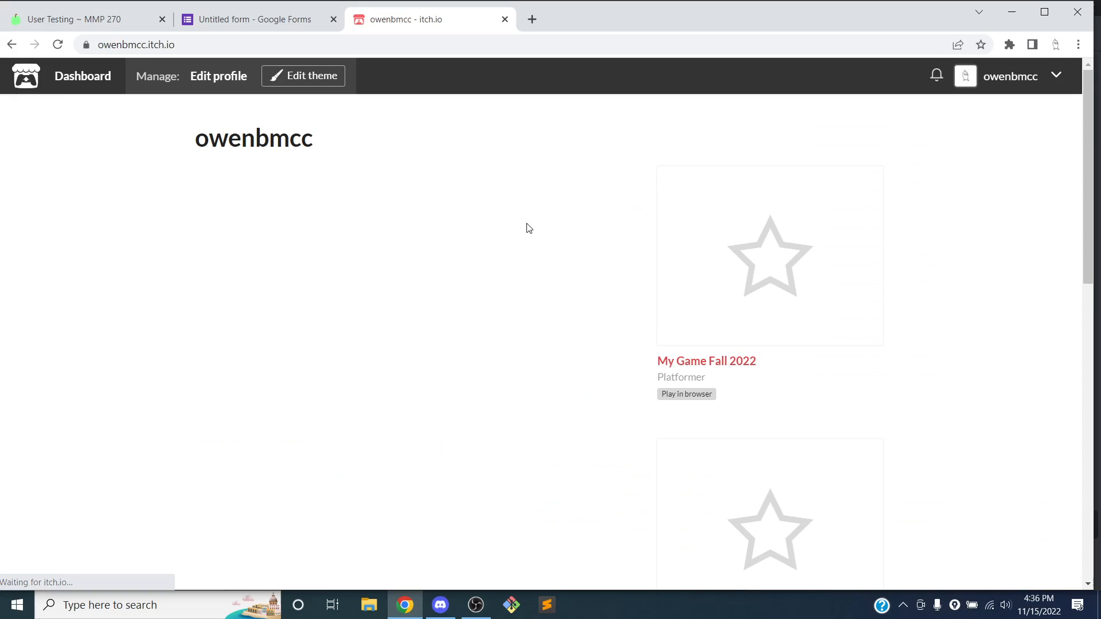
{"action": "left_click", "coordinate": [724, 364]}
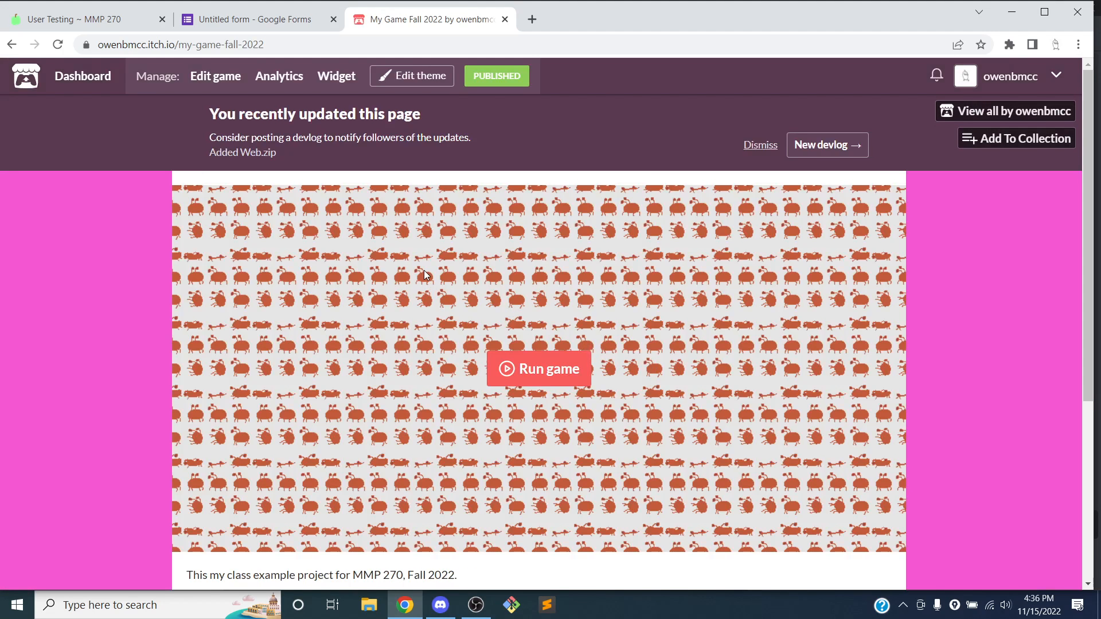
{"action": "scroll", "coordinate": [428, 266], "scroll_direction": "down", "scroll_amount": 5}
{"action": "scroll", "coordinate": [427, 265], "scroll_direction": "up", "scroll_amount": 5}
{"action": "left_click", "coordinate": [253, 48]}
{"action": "key", "text": "ctrl+c"}
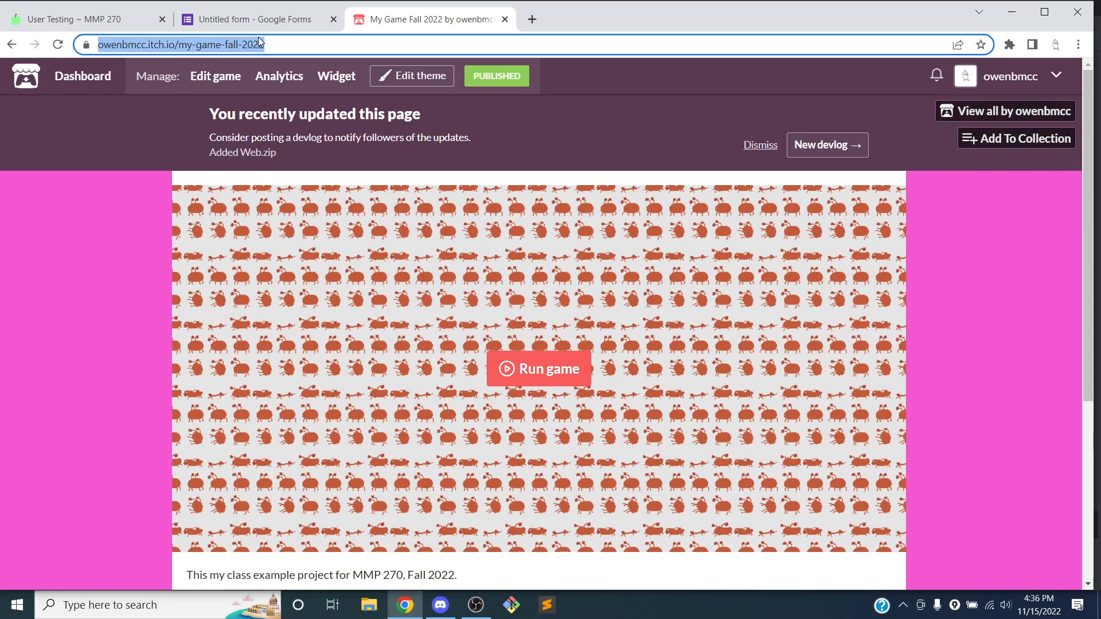
{"action": "left_click", "coordinate": [261, 19]}
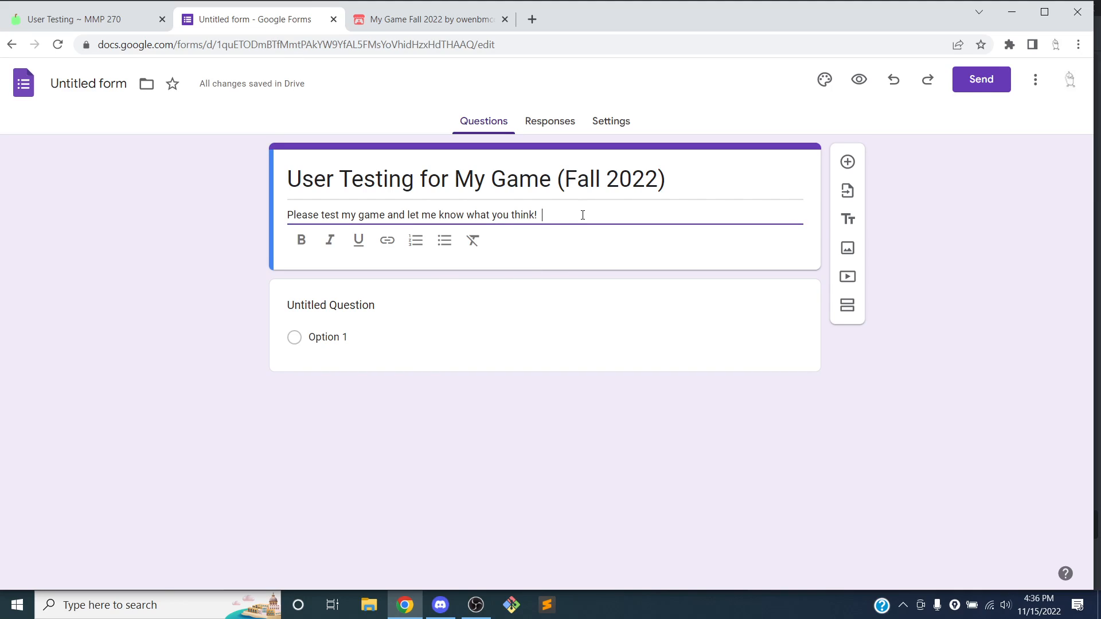
End the description with a 'Link to game' hyperlink to the itch.io page, then preview the form
{"action": "type", "text": "nk"}
{"action": "key", "text": "BackSpace"}
{"action": "key", "text": "BackSpace"}
{"action": "type", "text": "nk to gam"}
{"action": "key", "text": "Left"}
{"action": "key", "text": "shift+Left"}
{"action": "key", "text": "shift+Left"}
{"action": "key", "text": "shift+Left"}
{"action": "key", "text": "shift+Left"}
{"action": "key", "text": "shift+Left"}
{"action": "key", "text": "shift+Left"}
{"action": "key", "text": "shift+Left"}
{"action": "key", "text": "shift+Left"}
{"action": "key", "text": "shift+Left"}
{"action": "key", "text": "shift+Left"}
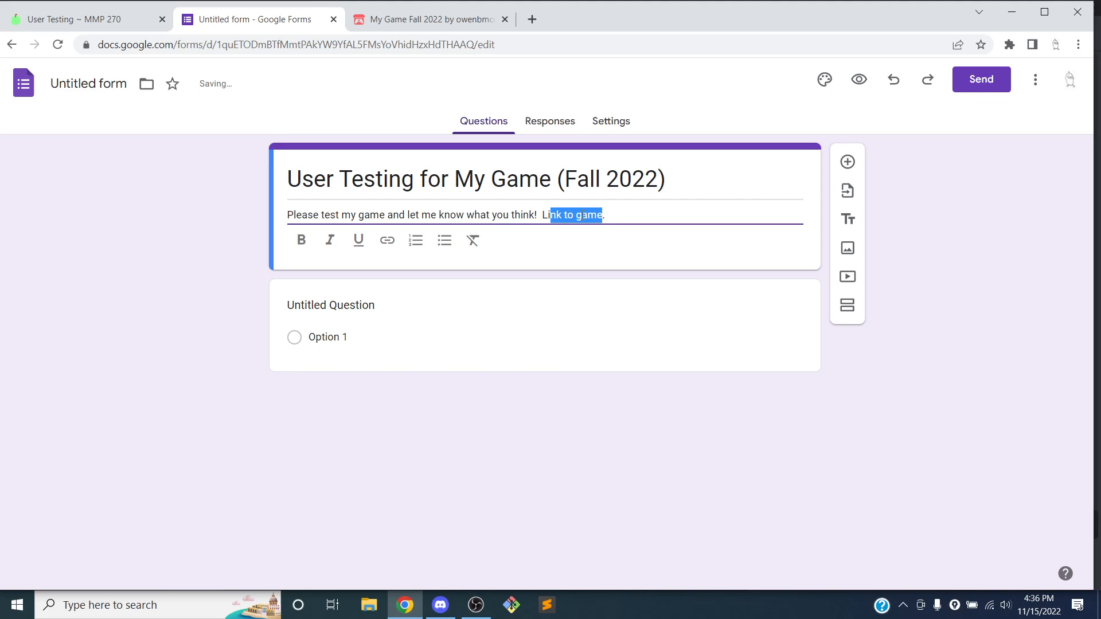
{"action": "key", "text": "shift+Left"}
{"action": "key", "text": "shift+Left"}
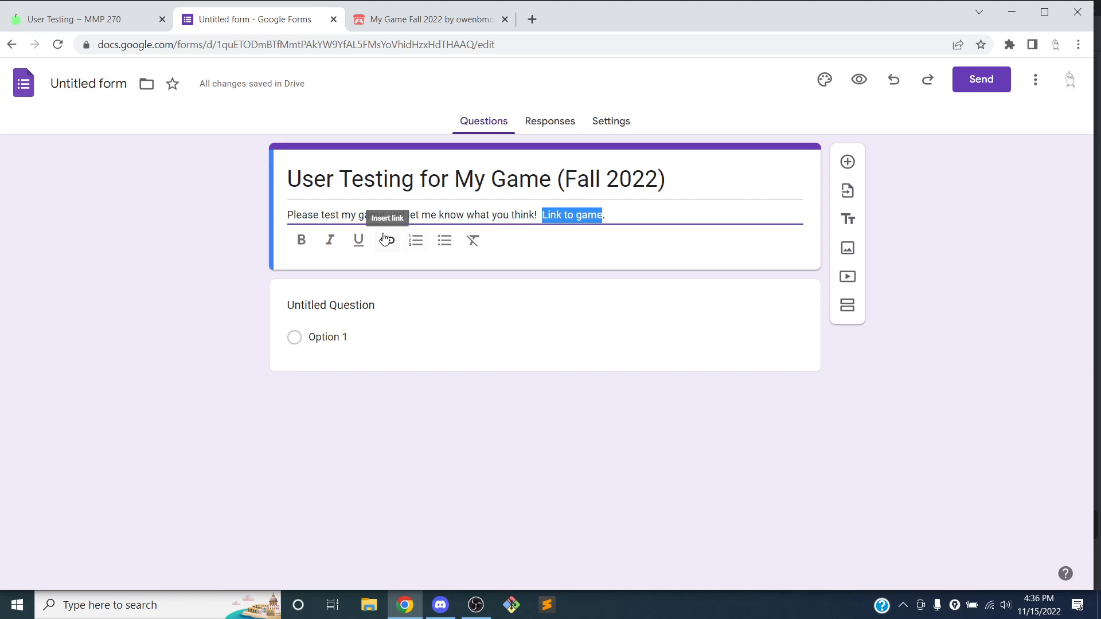
{"action": "left_click", "coordinate": [384, 238]}
{"action": "key", "text": "ctrl+v"}
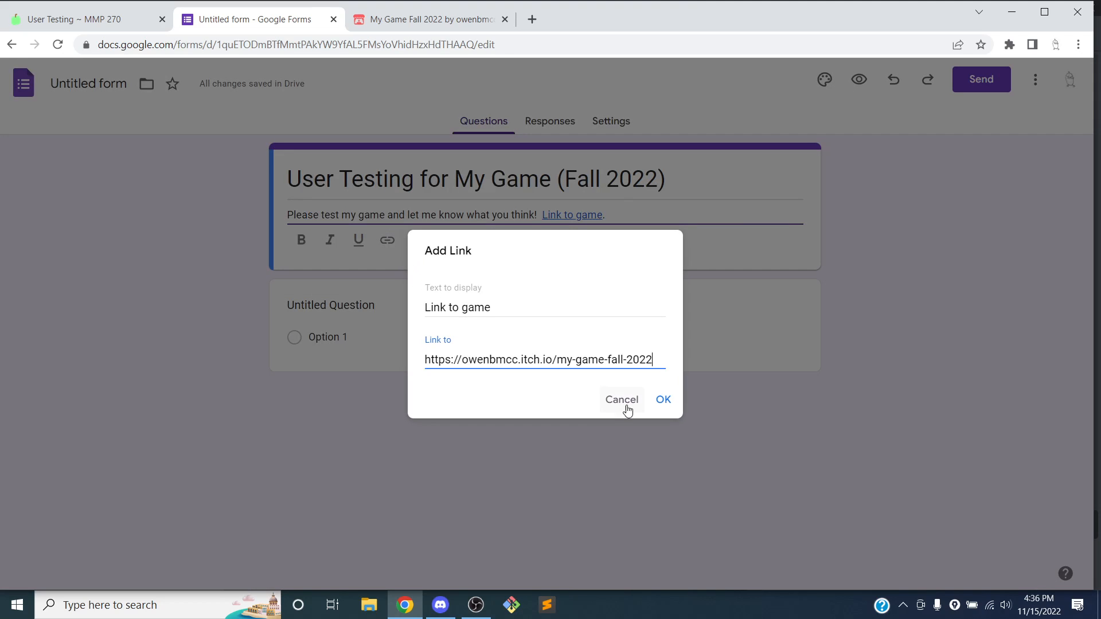
{"action": "left_click", "coordinate": [660, 401]}
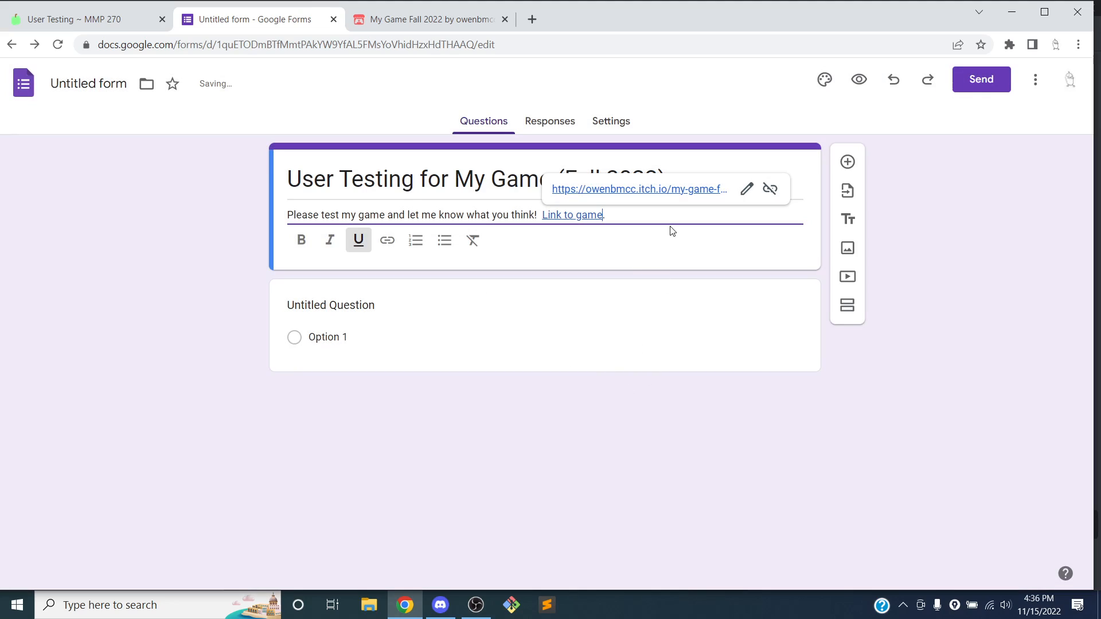
{"action": "left_click", "coordinate": [671, 213]}
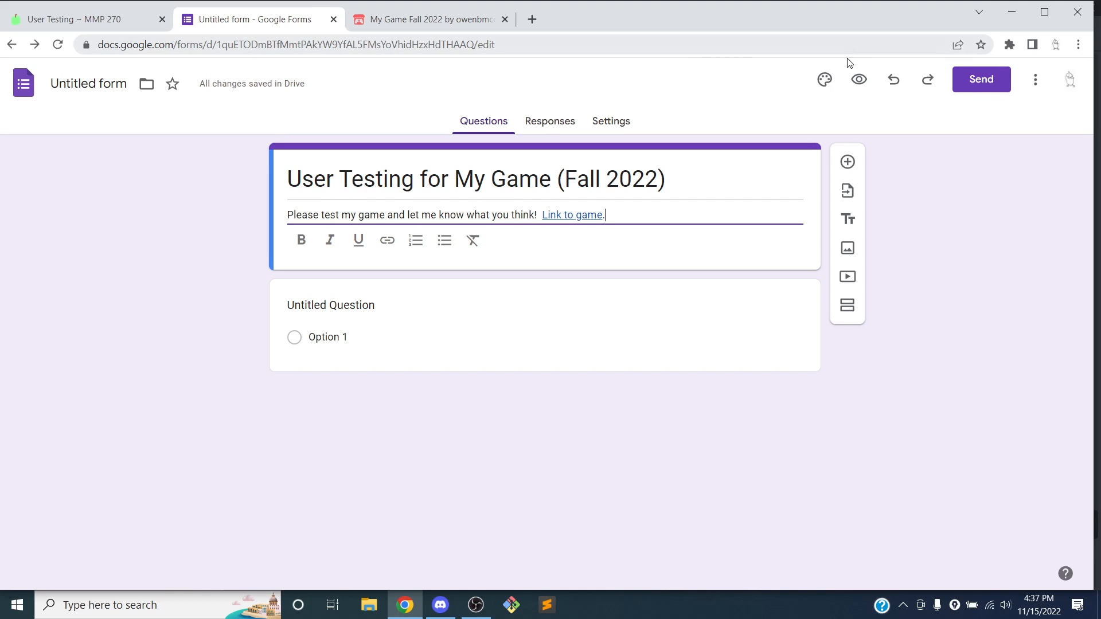
{"action": "left_click", "coordinate": [862, 91]}
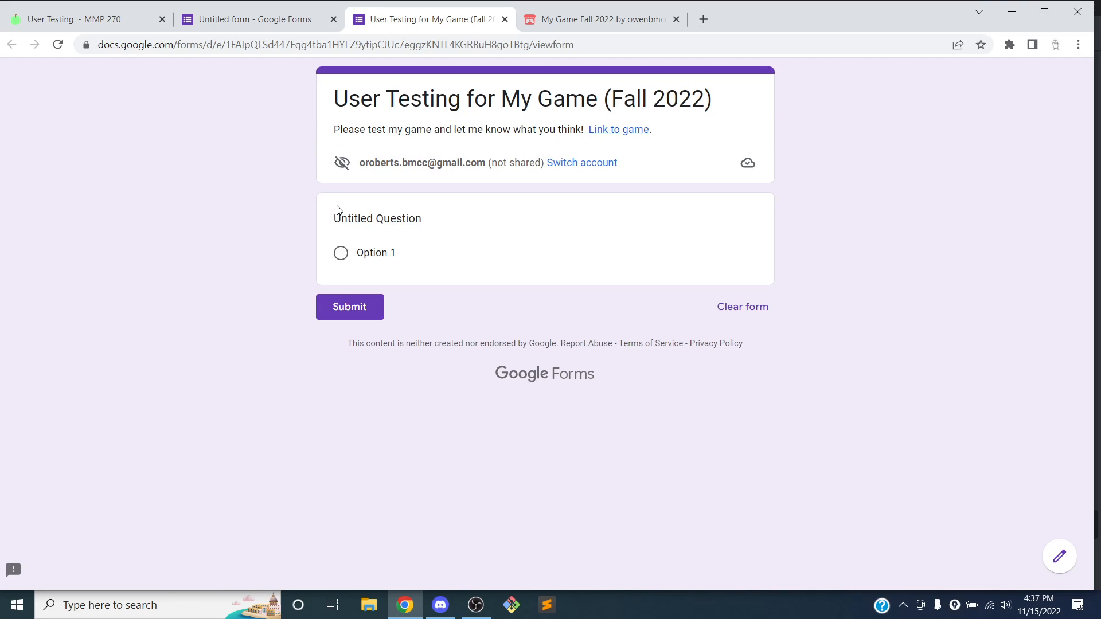
{"action": "left_click", "coordinate": [505, 19]}
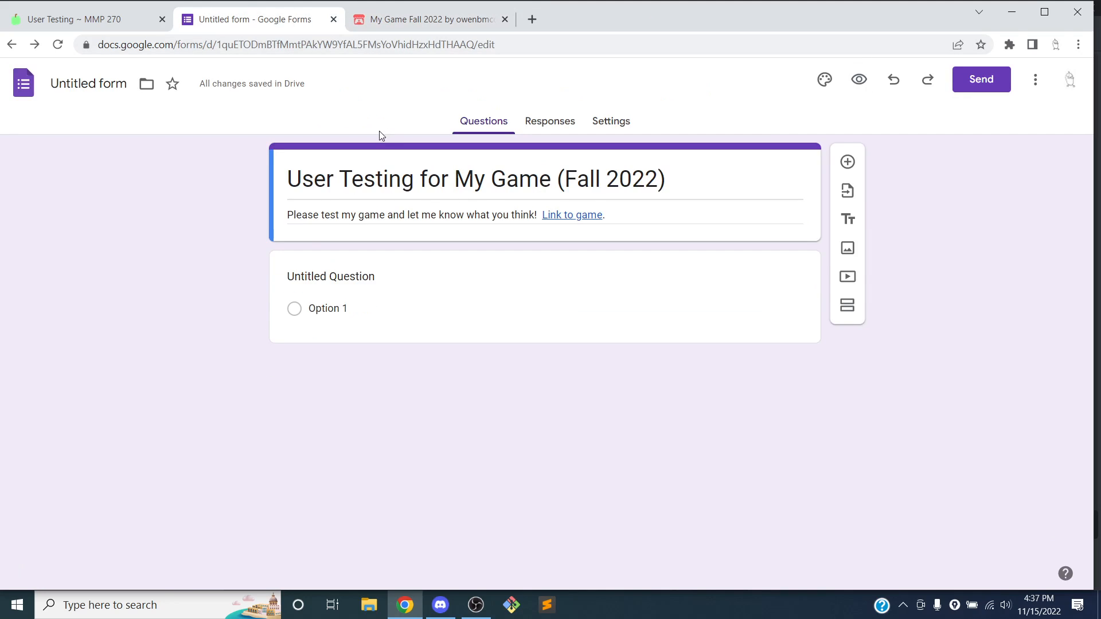
Make the first question 'How long did you play the game for?' as Multiple choice
{"action": "left_click", "coordinate": [343, 275]}
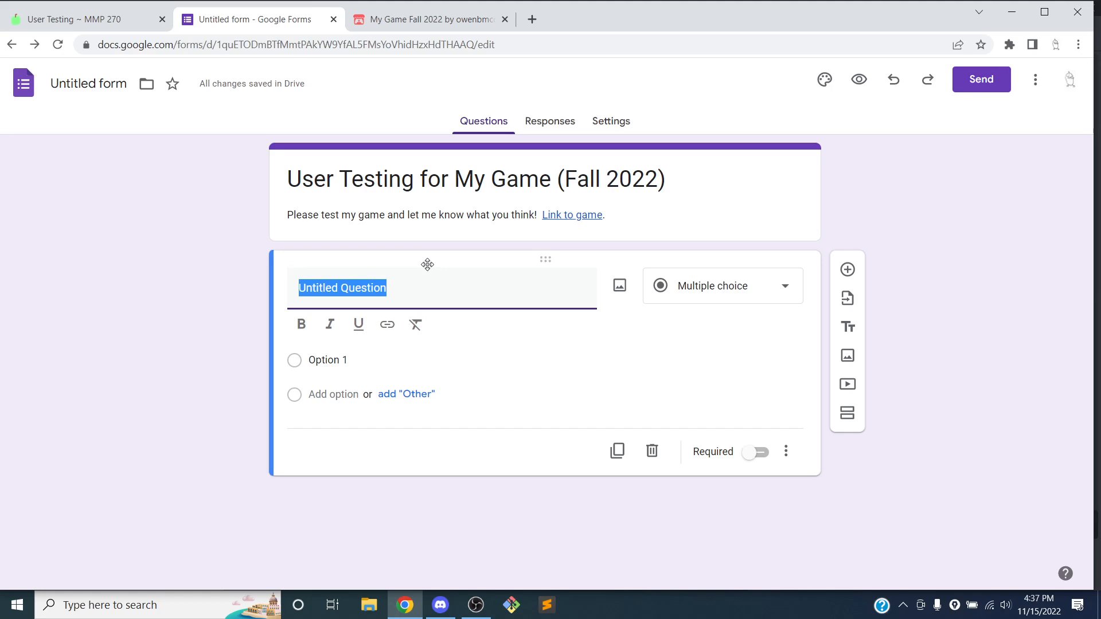
{"action": "type", "text": "How long did y"}
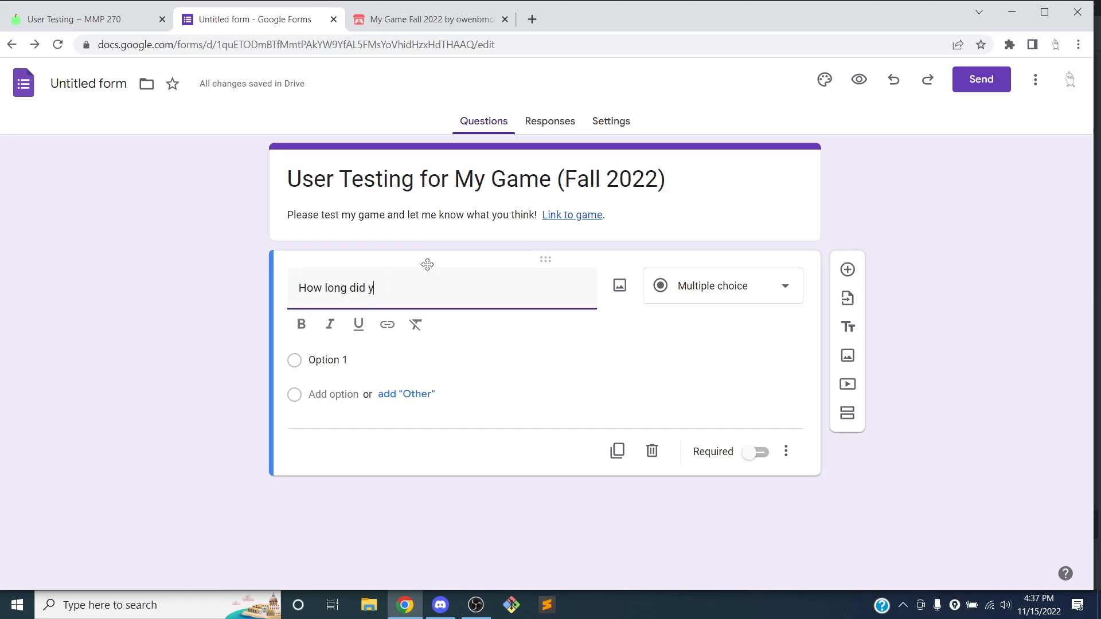
{"action": "type", "text": "ou play the game for?"}
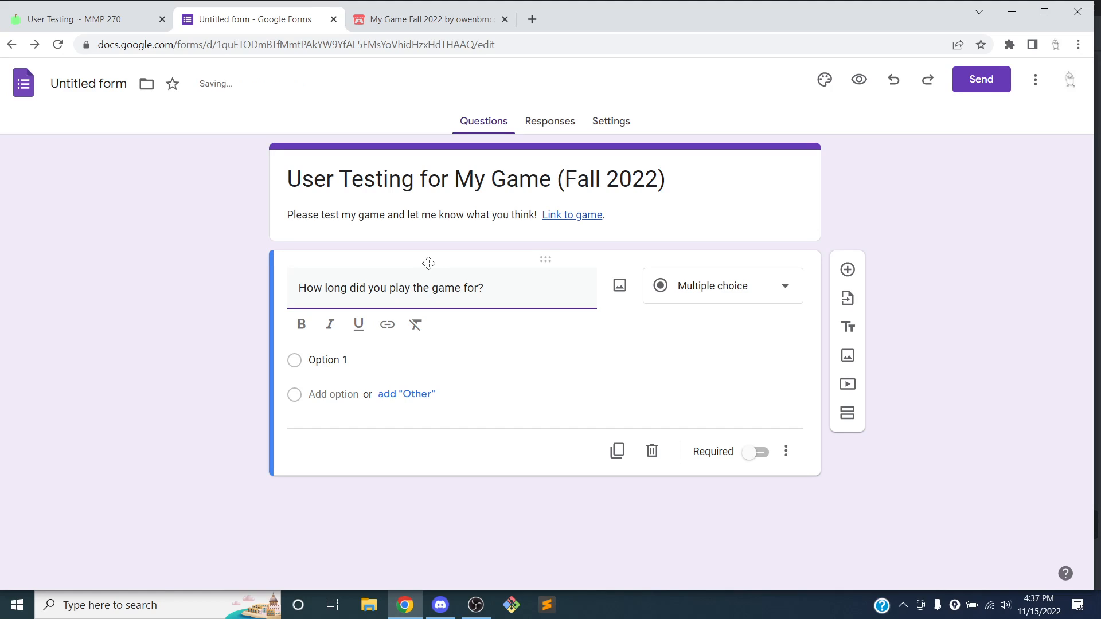
{"action": "left_click", "coordinate": [712, 299]}
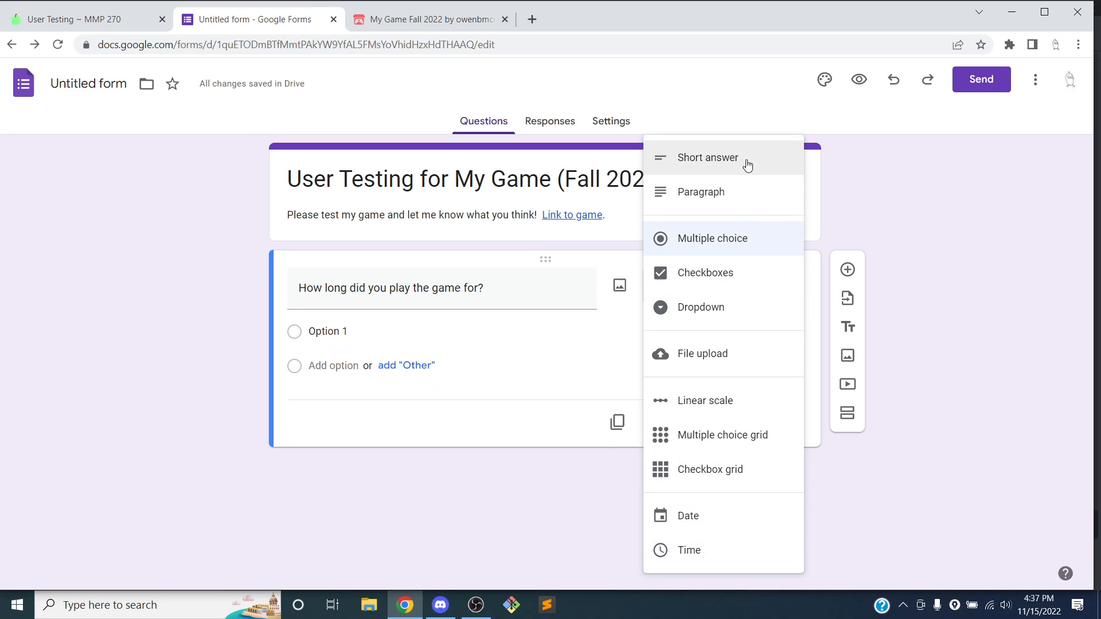
{"action": "left_click", "coordinate": [720, 408]}
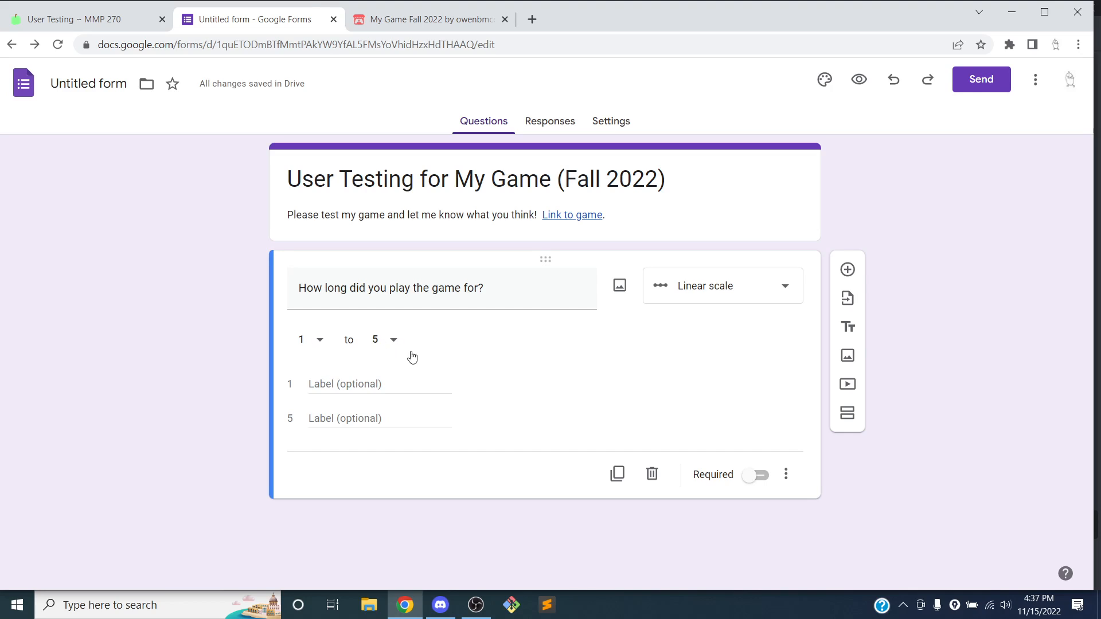
{"action": "left_click", "coordinate": [698, 299]}
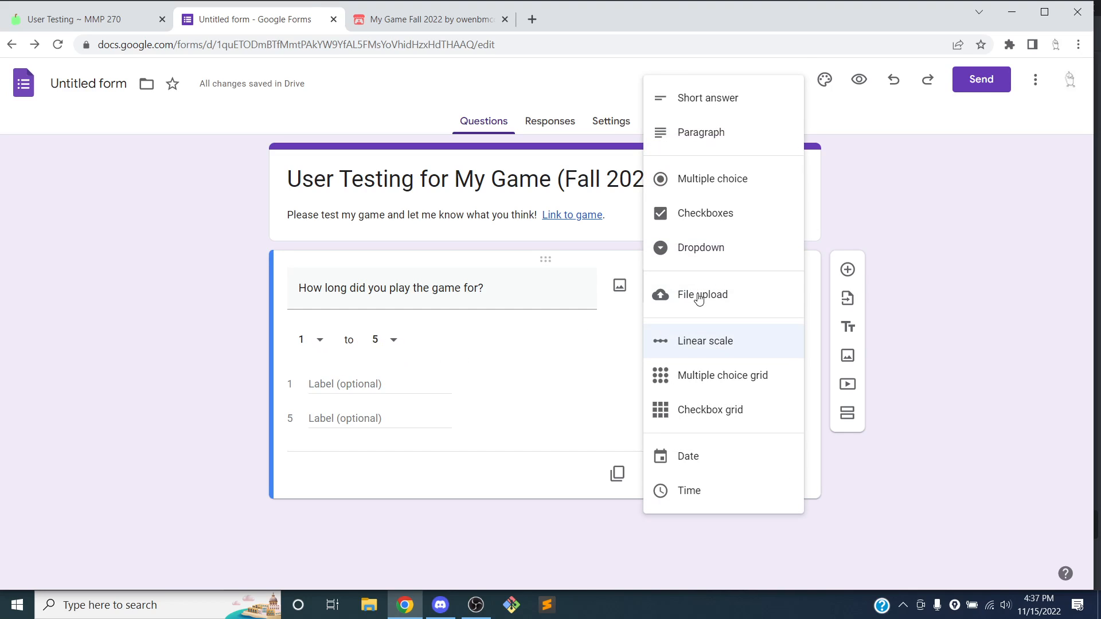
{"action": "left_click", "coordinate": [731, 182]}
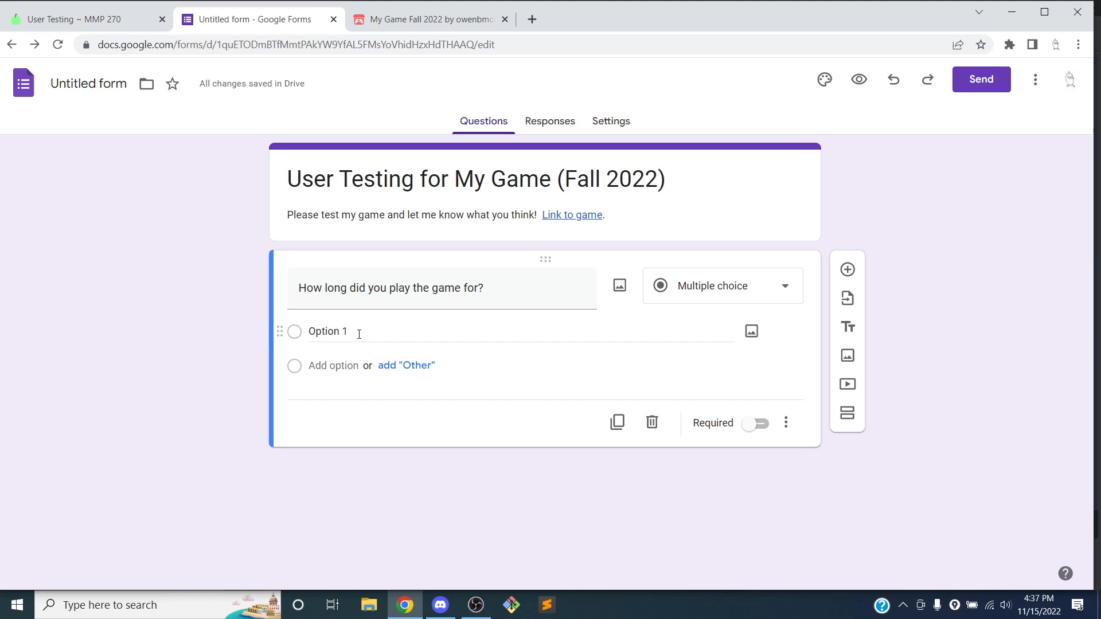
Enter the options 'Less than 5 minutes', '5 to 10 minutes' and 'More than 10 minutes'
{"action": "left_click", "coordinate": [318, 334]}
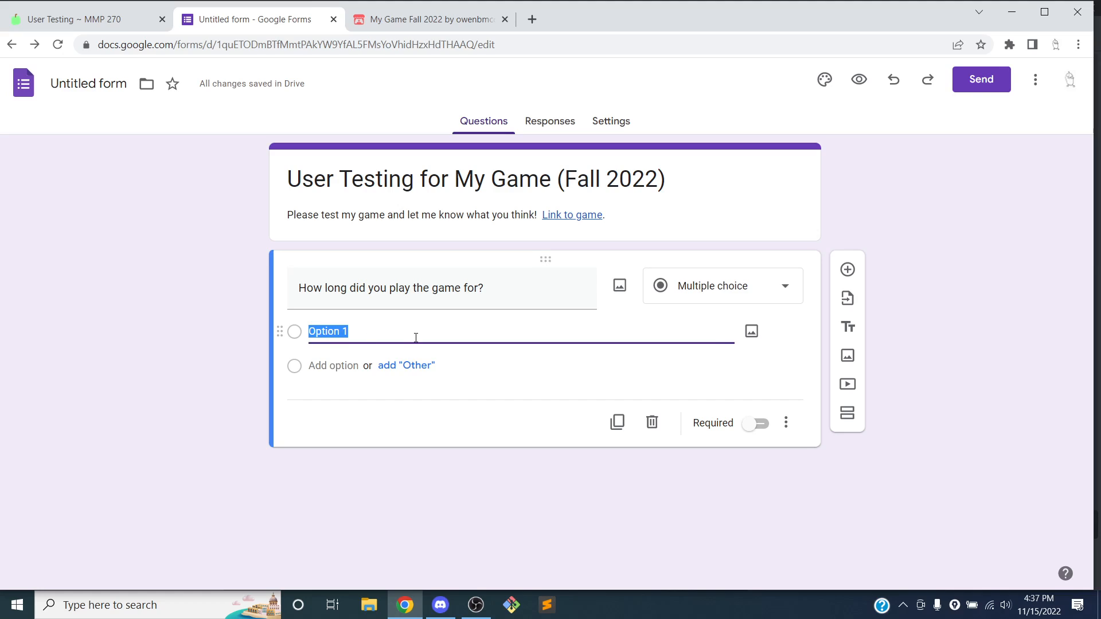
{"action": "type", "text": "Less than 5 minuts"}
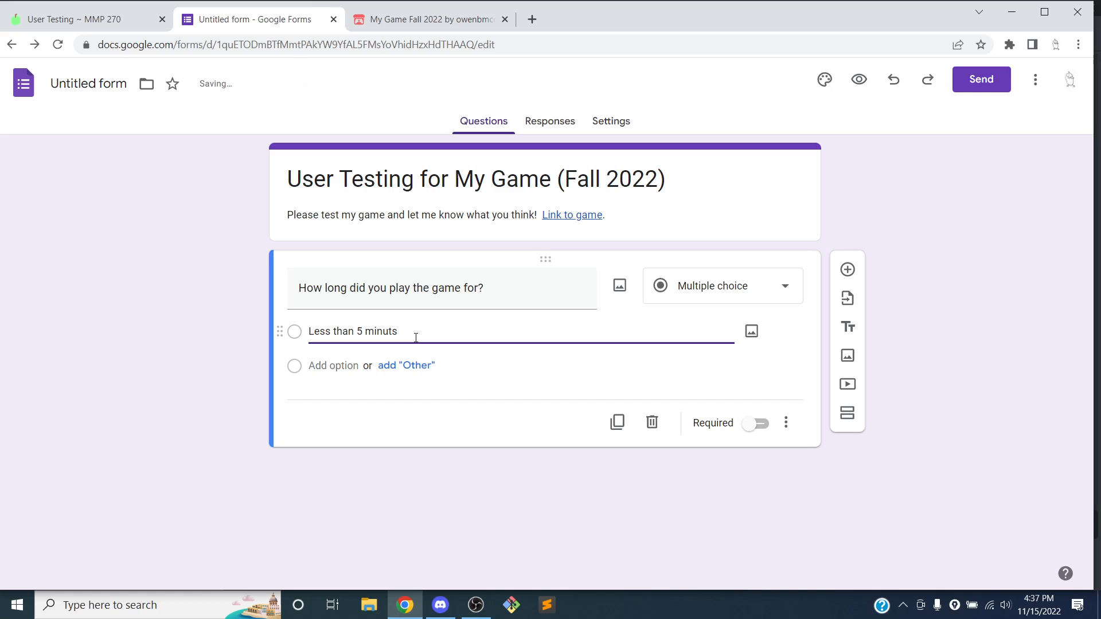
{"action": "key", "text": "BackSpace"}
{"action": "type", "text": "es"}
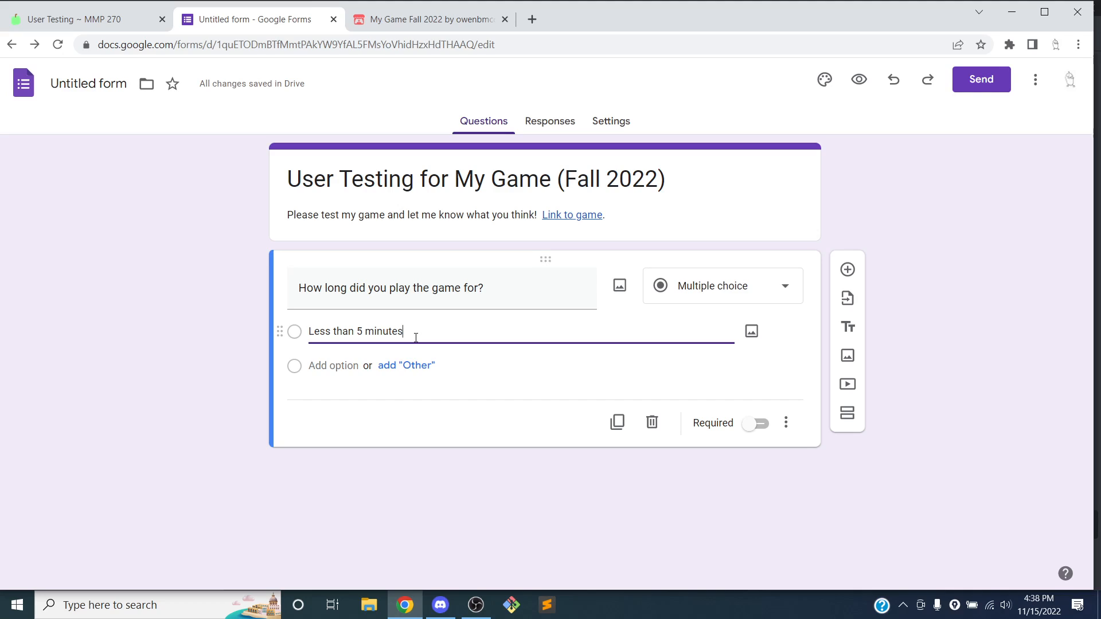
{"action": "left_click", "coordinate": [324, 367]}
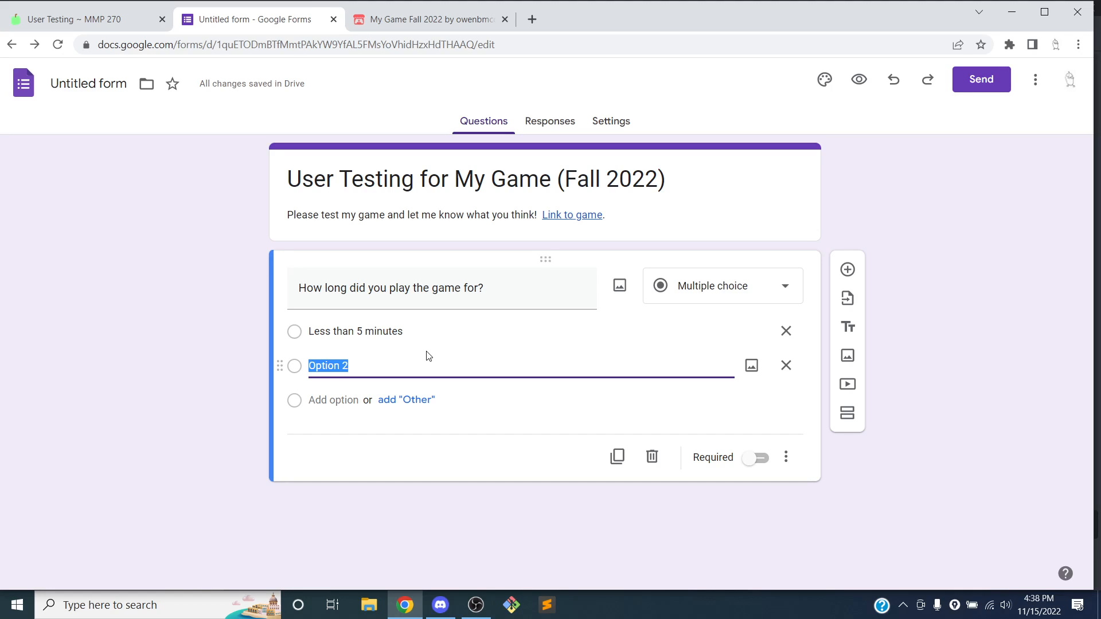
{"action": "type", "text": "5 to 10 minutes"}
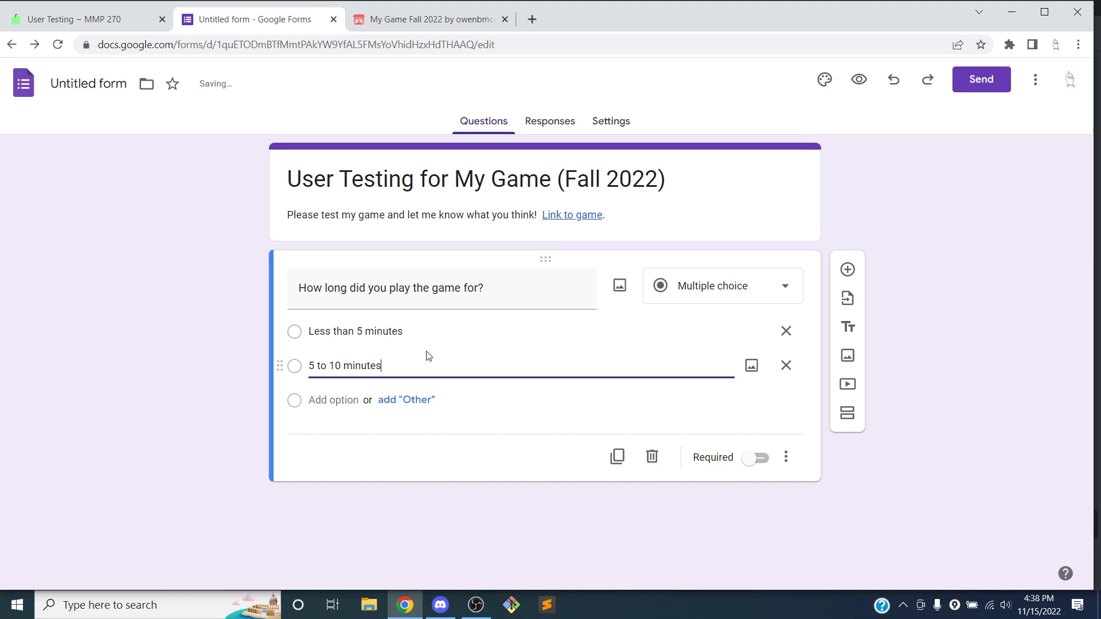
{"action": "left_click", "coordinate": [327, 399]}
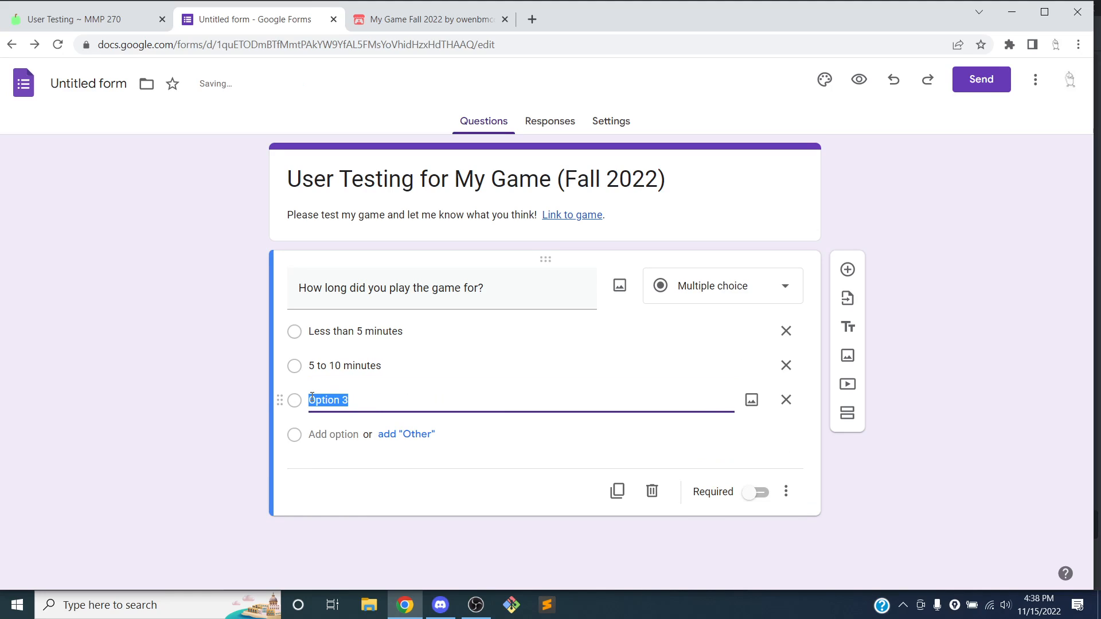
{"action": "type", "text": "MOre tha"}
{"action": "key", "text": "BackSpace"}
{"action": "key", "text": "BackSpace"}
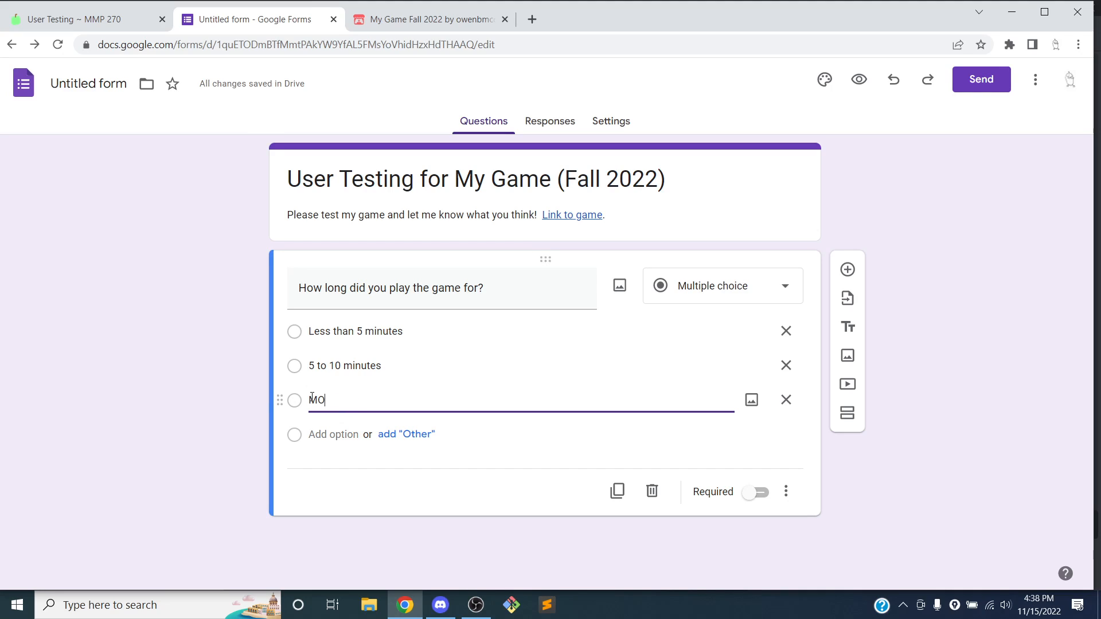
{"action": "type", "text": "ore than 10 minutes"}
{"action": "left_click", "coordinate": [630, 441]}
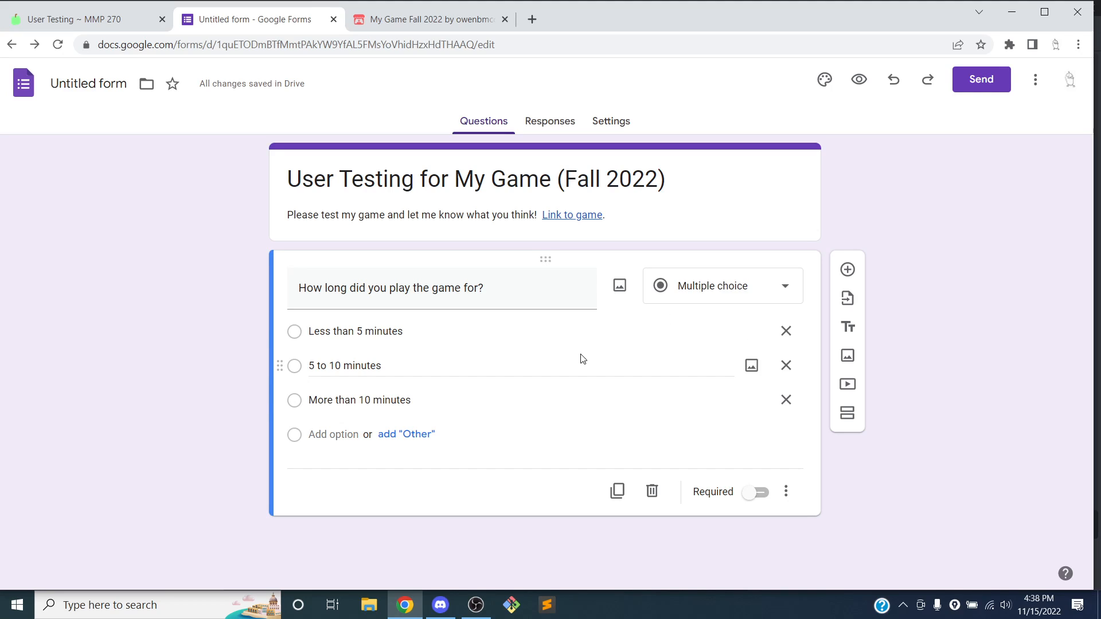
Add a second multiple-choice question titled 'Did you get to the end?'
{"action": "left_click", "coordinate": [847, 270]}
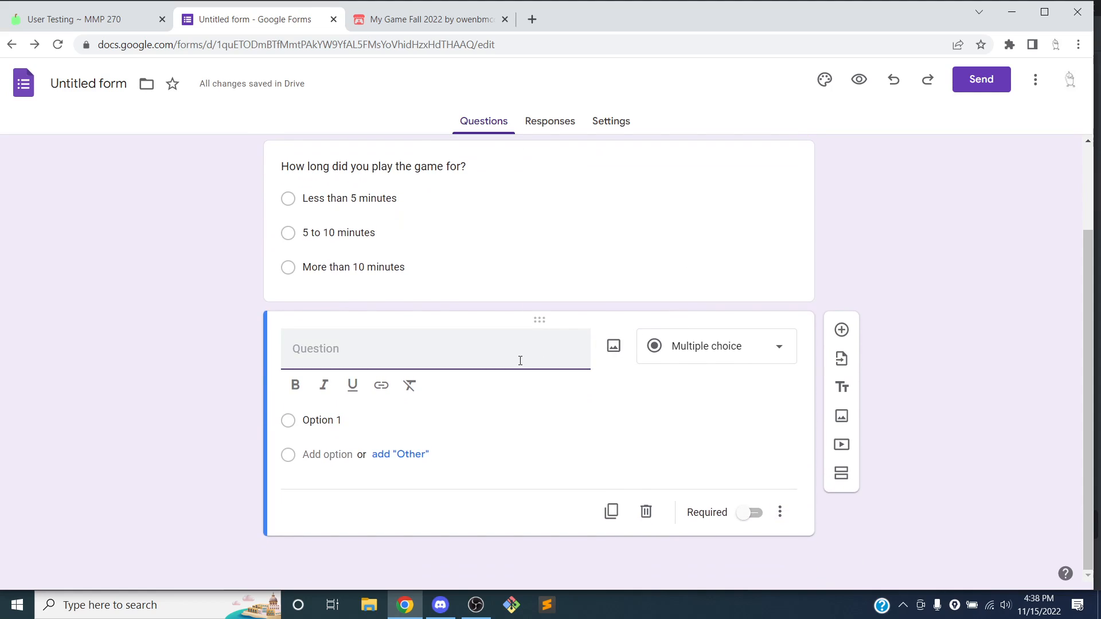
{"action": "left_click", "coordinate": [520, 360]}
{"action": "type", "text": "Did you get to the end"}
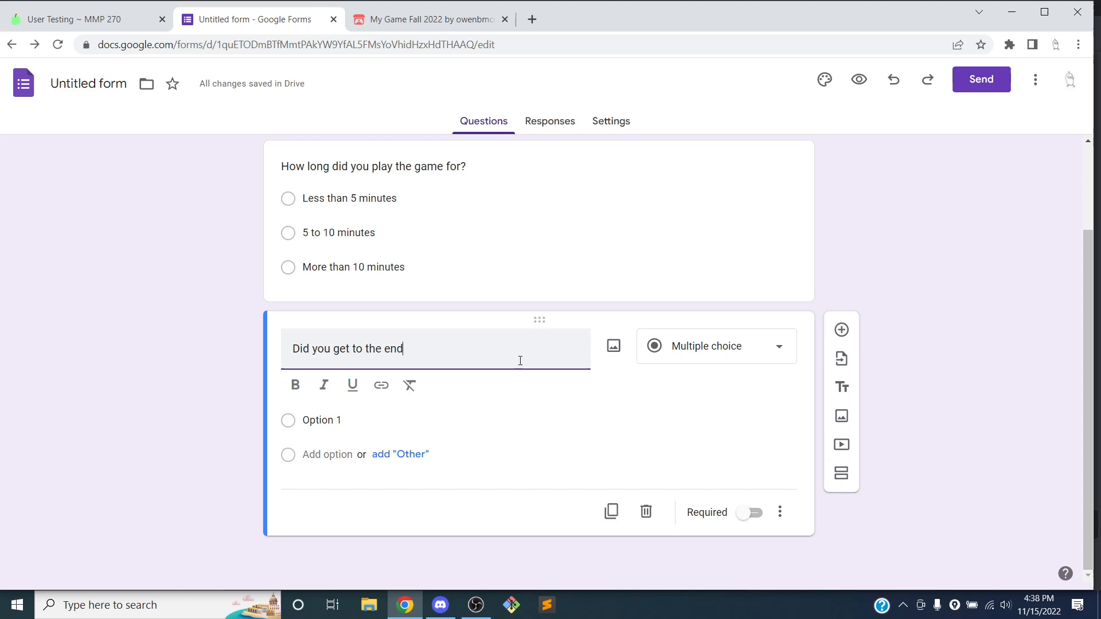
{"action": "type", "text": "?"}
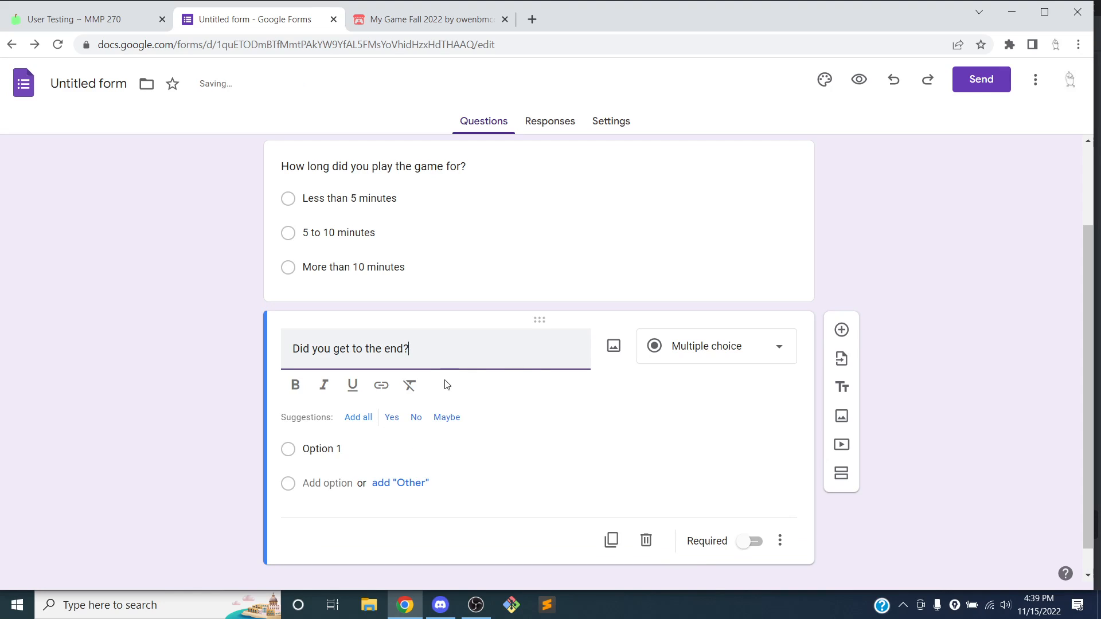
{"action": "left_click", "coordinate": [691, 336]}
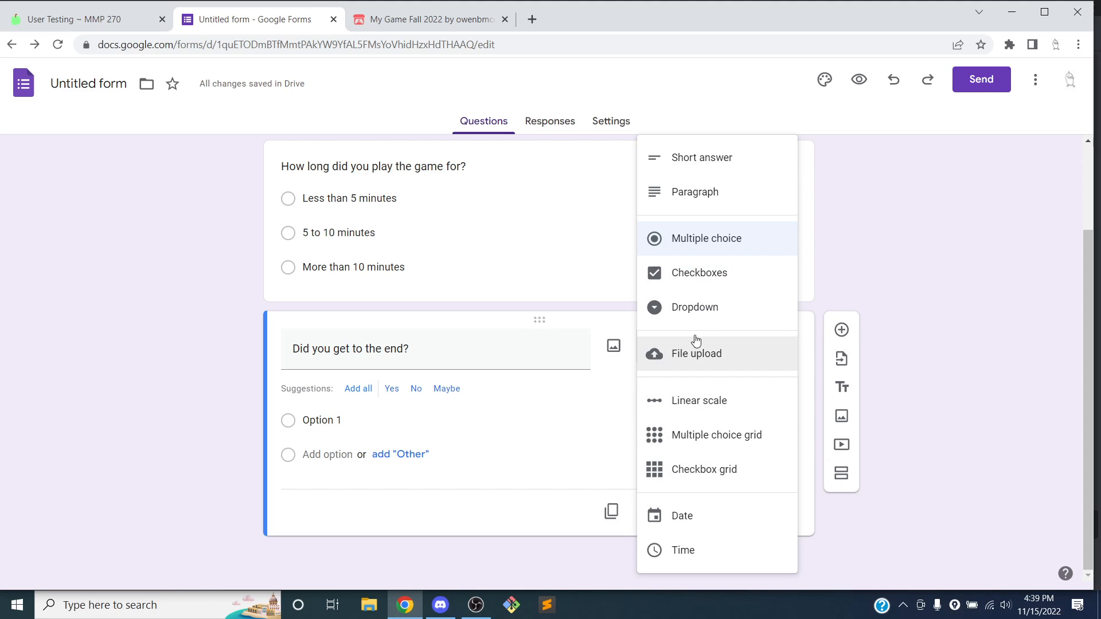
{"action": "left_click", "coordinate": [702, 251]}
Give the second question the answer options Yes and No
{"action": "left_click", "coordinate": [319, 424]}
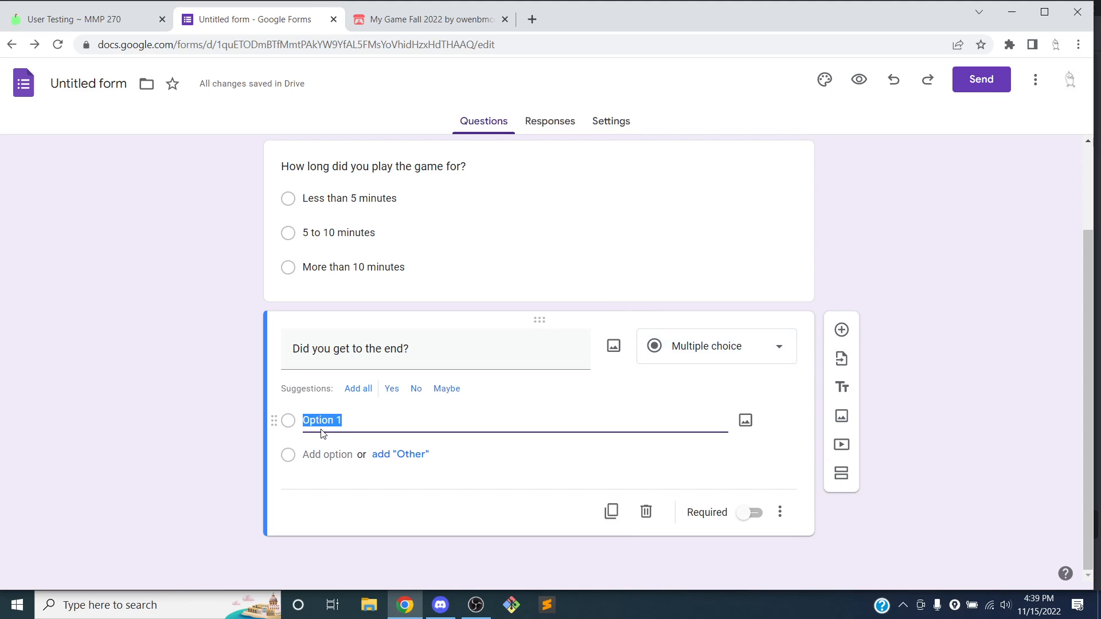
{"action": "type", "text": "e"}
{"action": "type", "text": "Yes"}
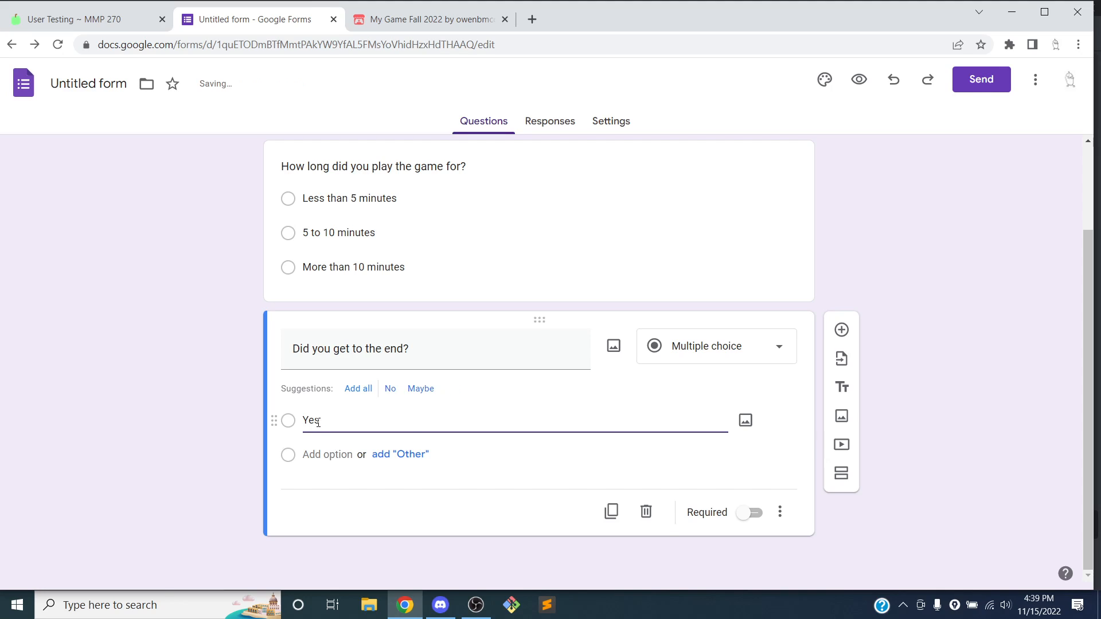
{"action": "left_click", "coordinate": [313, 455]}
{"action": "type", "text": "No"}
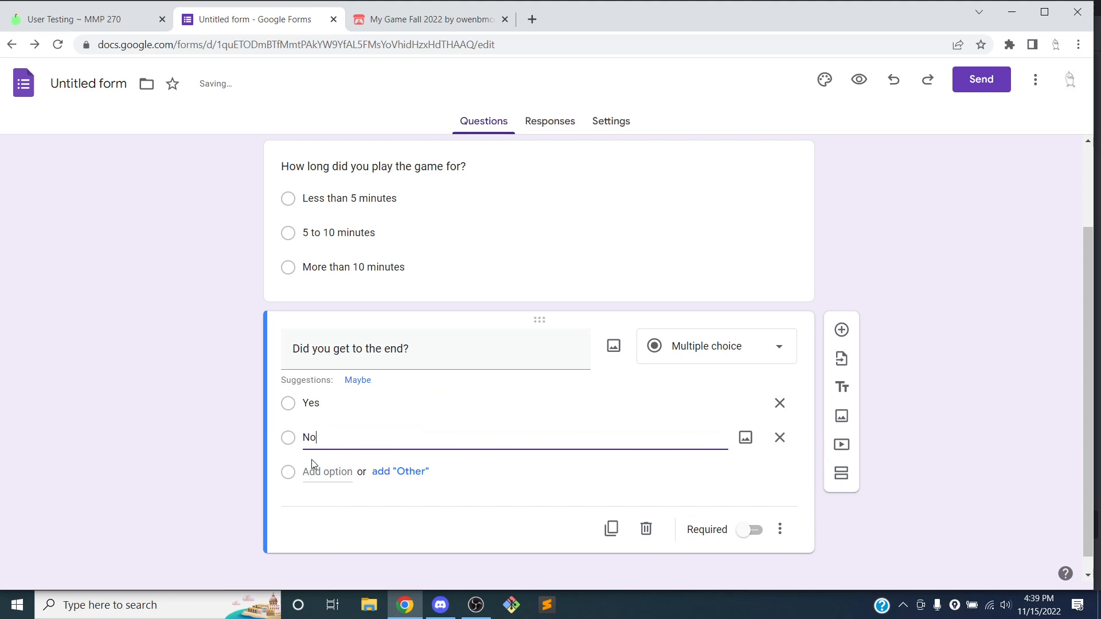
{"action": "scroll", "coordinate": [371, 449], "scroll_direction": "up", "scroll_amount": 1}
{"action": "left_click", "coordinate": [1035, 443]}
{"action": "scroll", "coordinate": [1017, 359], "scroll_direction": "down", "scroll_amount": 2}
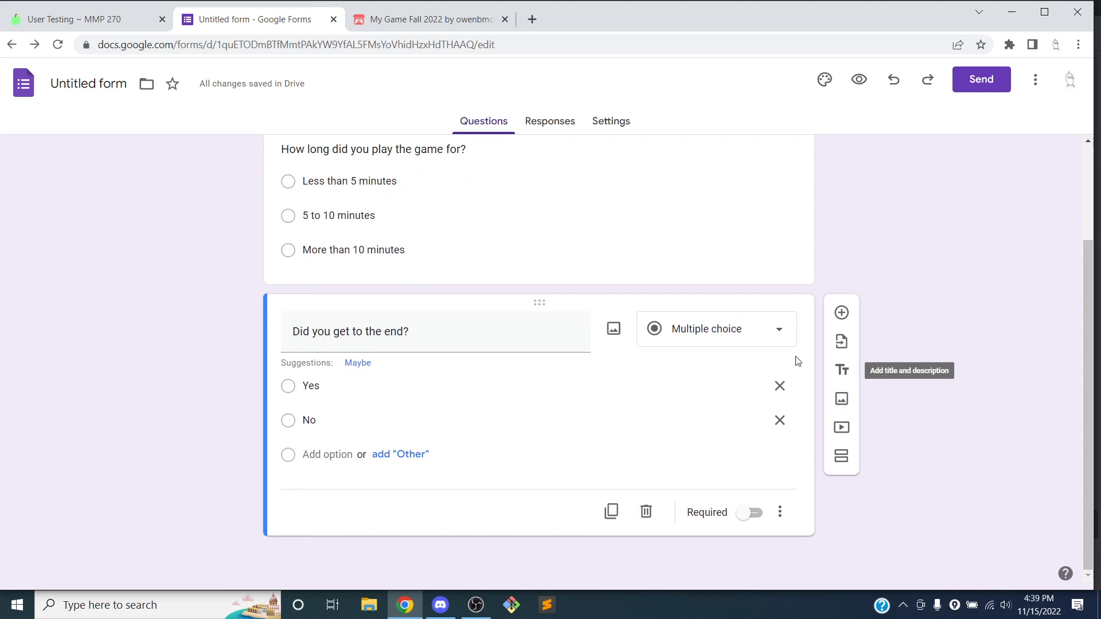
Add a third question 'If not, why not?' as Short answer, then add another question below it
{"action": "left_click", "coordinate": [841, 313]}
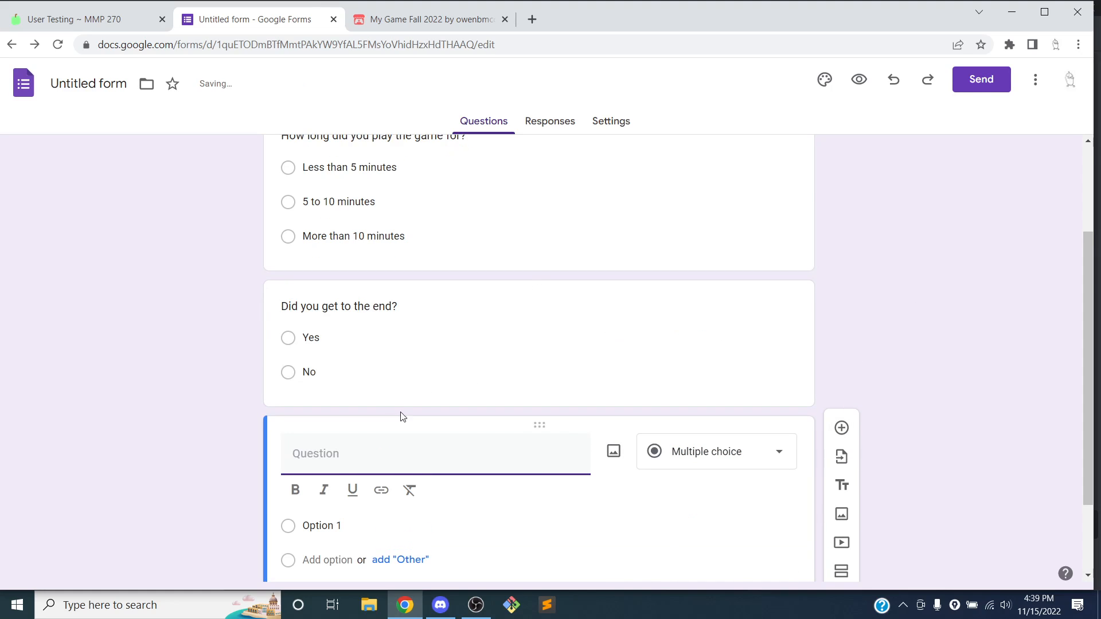
{"action": "type", "text": "If not, "}
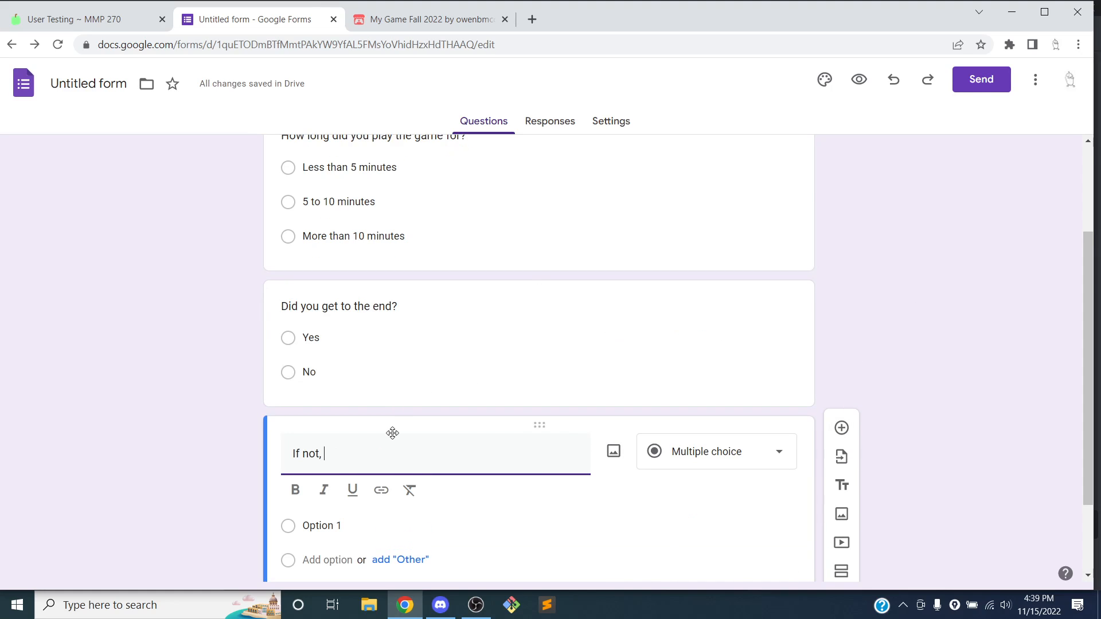
{"action": "type", "text": "hwy "}
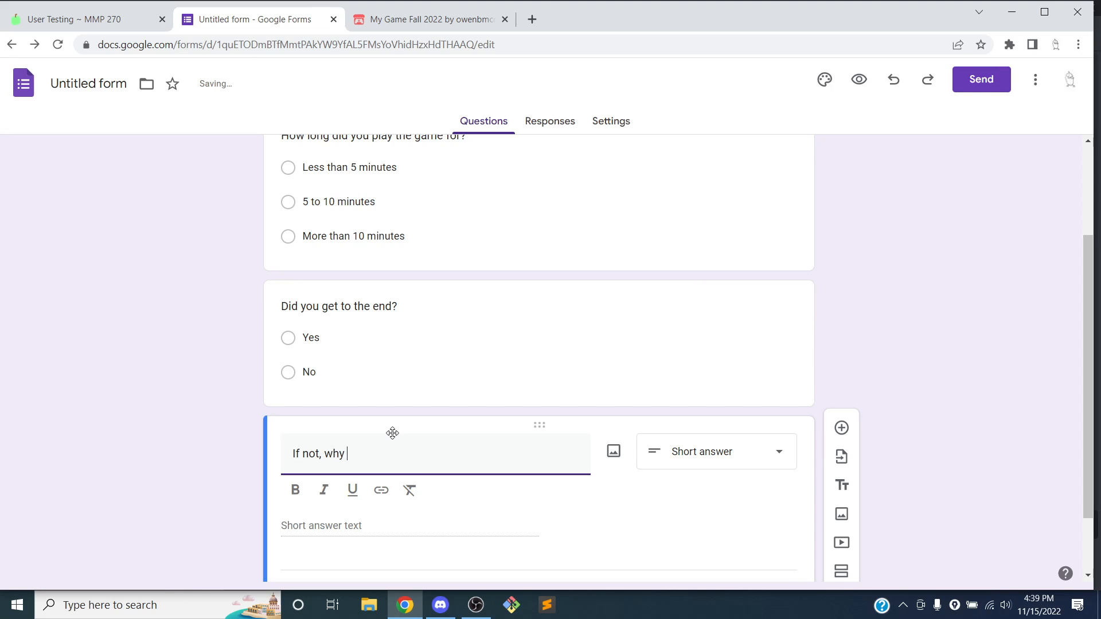
{"action": "type", "text": "not?"}
{"action": "left_click", "coordinate": [944, 336]}
{"action": "scroll", "coordinate": [939, 332], "scroll_direction": "down", "scroll_amount": 1}
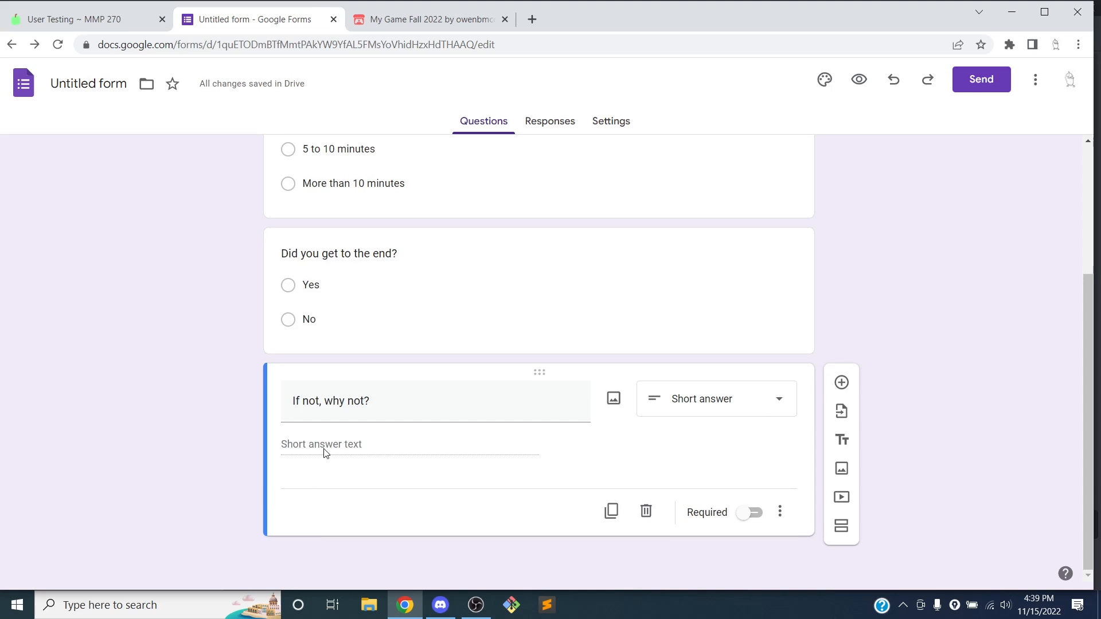
{"action": "left_click", "coordinate": [746, 408]}
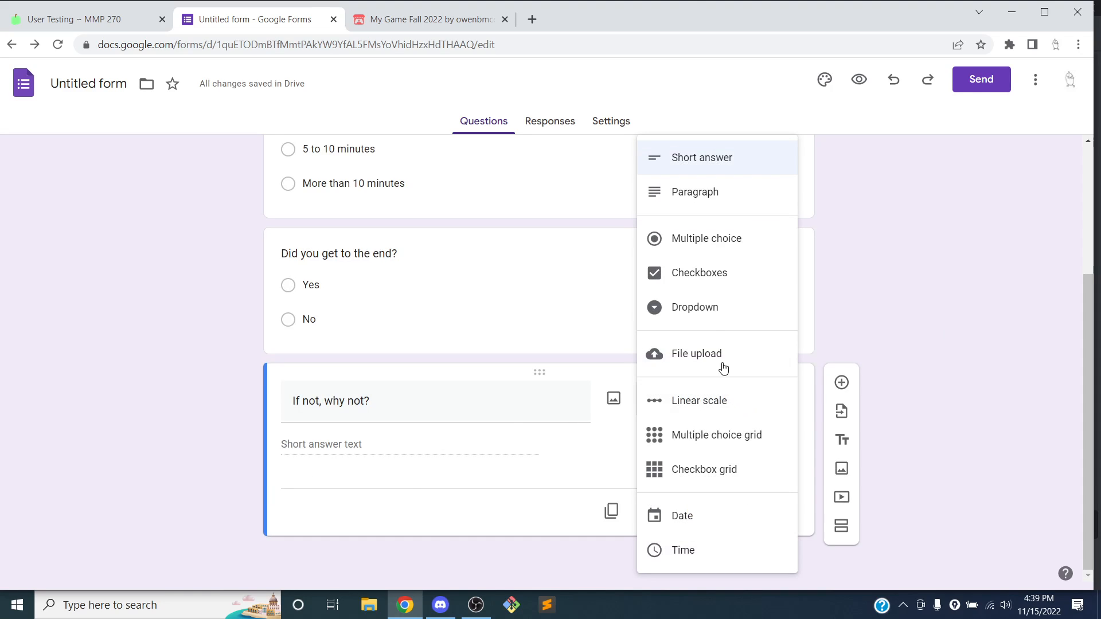
{"action": "left_click", "coordinate": [908, 339]}
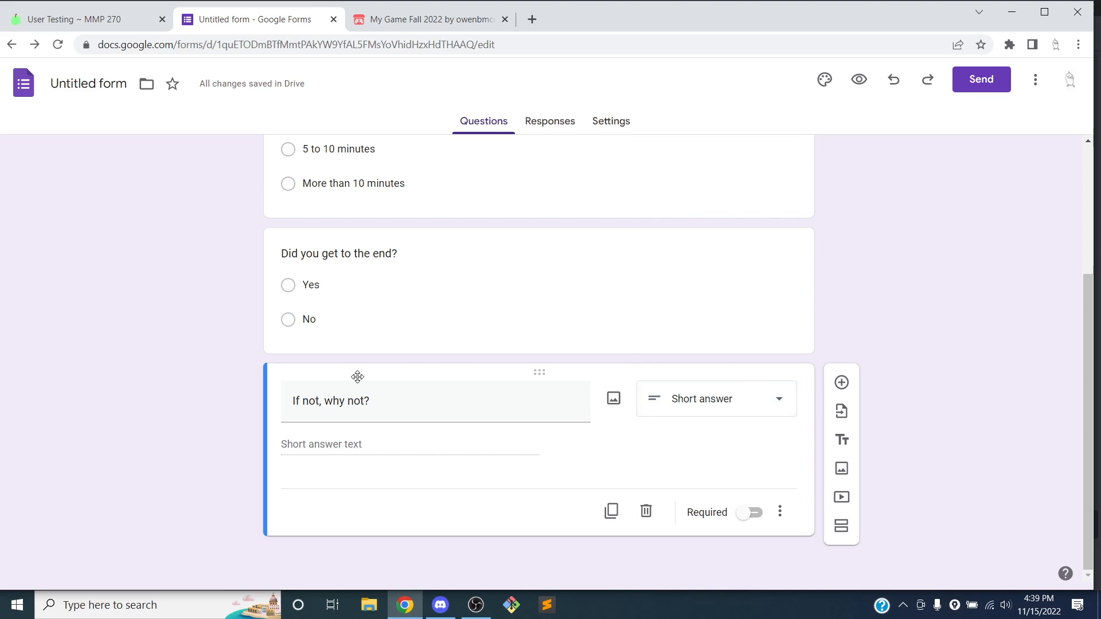
{"action": "scroll", "coordinate": [358, 372], "scroll_direction": "up", "scroll_amount": 1}
{"action": "scroll", "coordinate": [360, 372], "scroll_direction": "up", "scroll_amount": 3}
{"action": "scroll", "coordinate": [358, 376], "scroll_direction": "down", "scroll_amount": 4}
{"action": "left_click", "coordinate": [845, 387]}
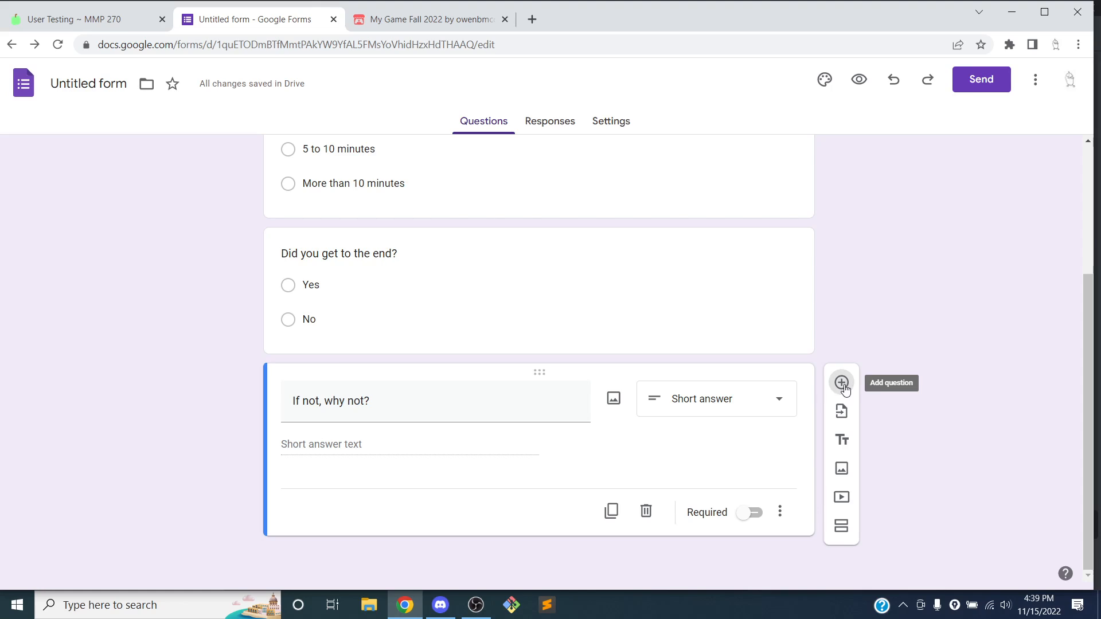
Title the fourth question 'Rate the difficulty of the game.' with a 1-to-5 scale
{"action": "type", "text": "R"}
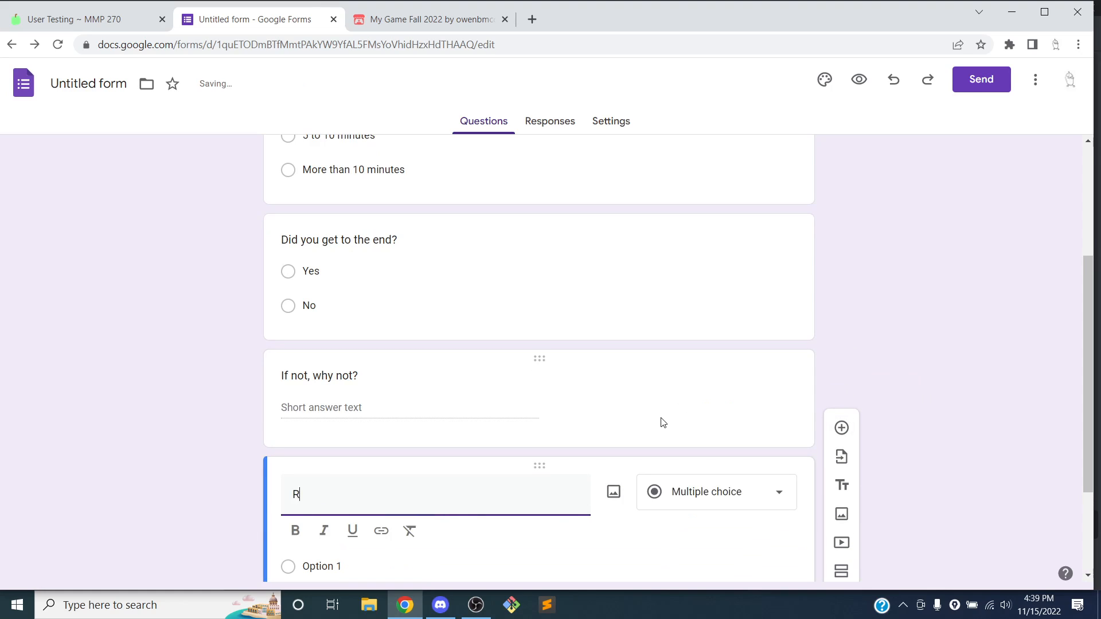
{"action": "type", "text": "ate the difficu"}
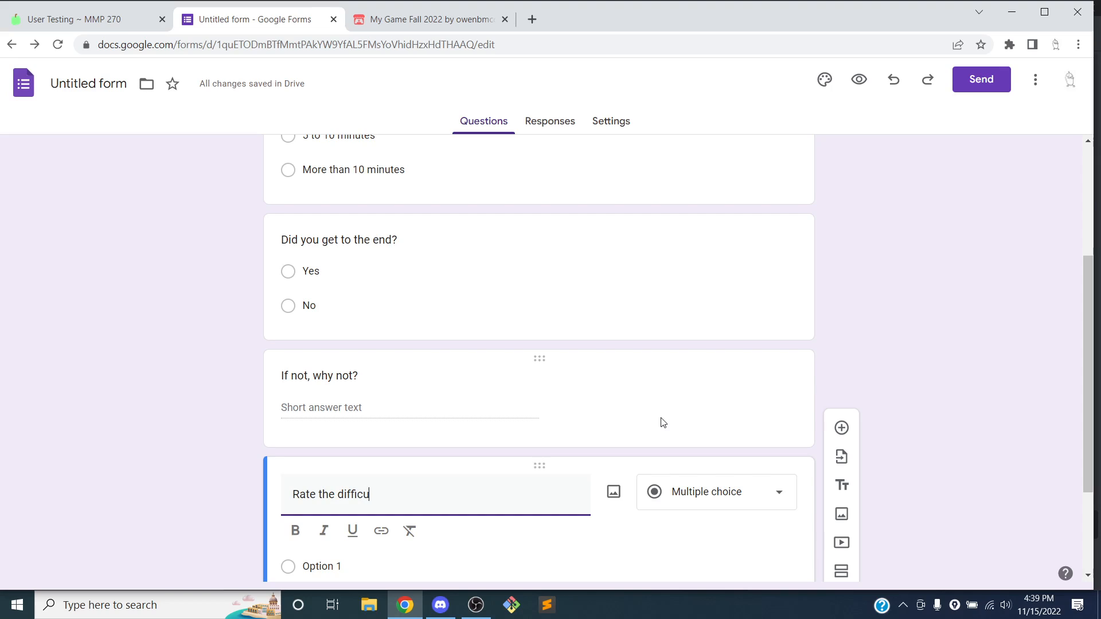
{"action": "type", "text": "lty of the game."}
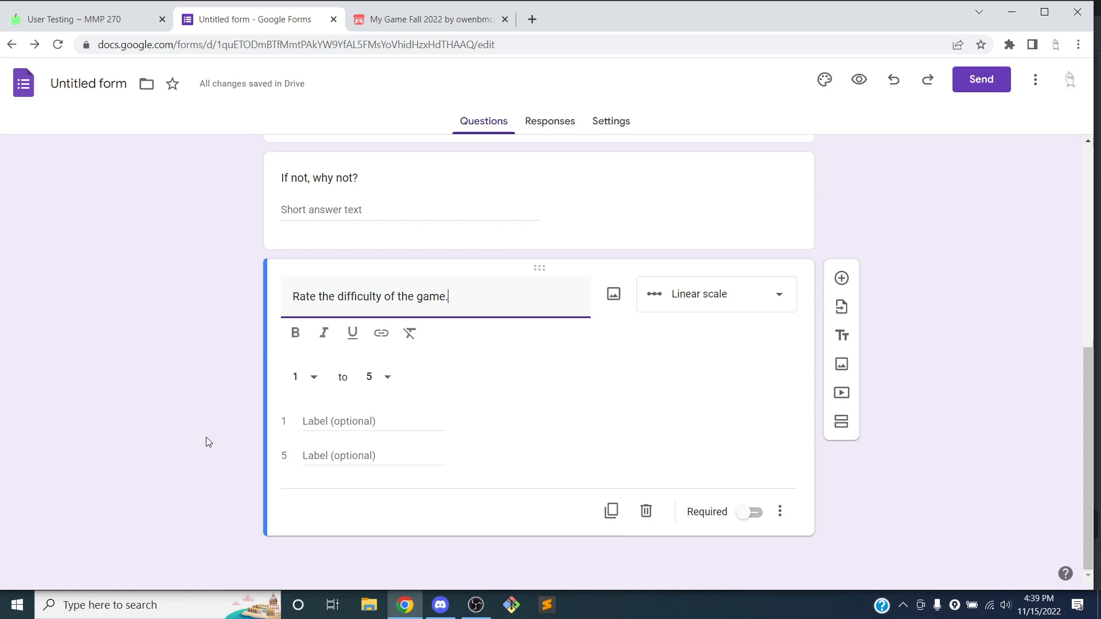
{"action": "left_click", "coordinate": [316, 411]}
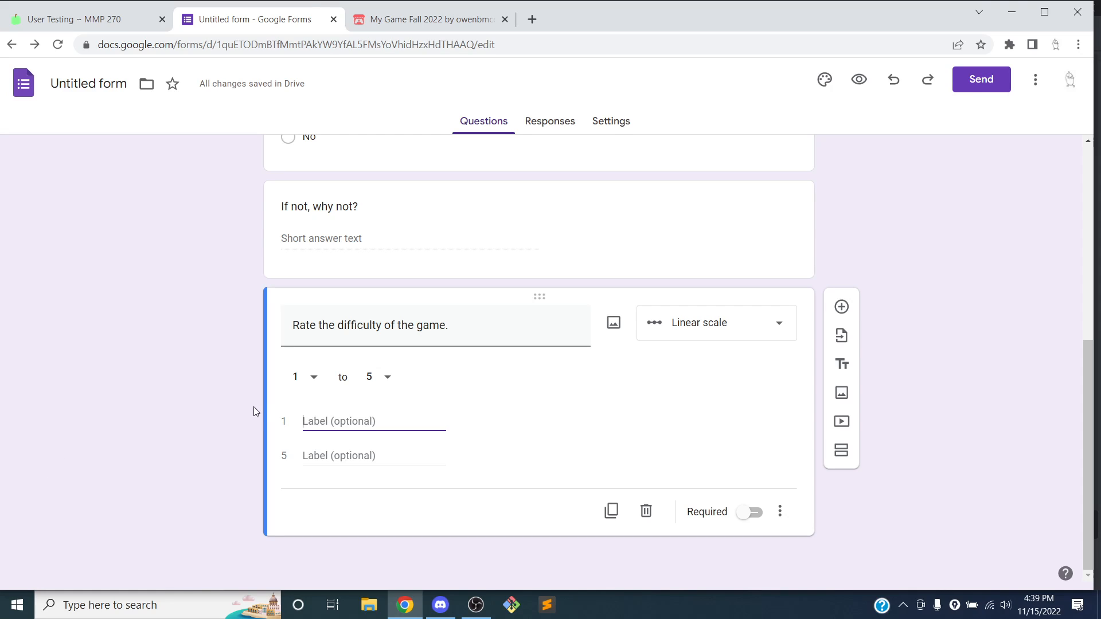
{"action": "left_click", "coordinate": [313, 376]}
{"action": "left_click", "coordinate": [314, 377]}
{"action": "left_click", "coordinate": [387, 378]}
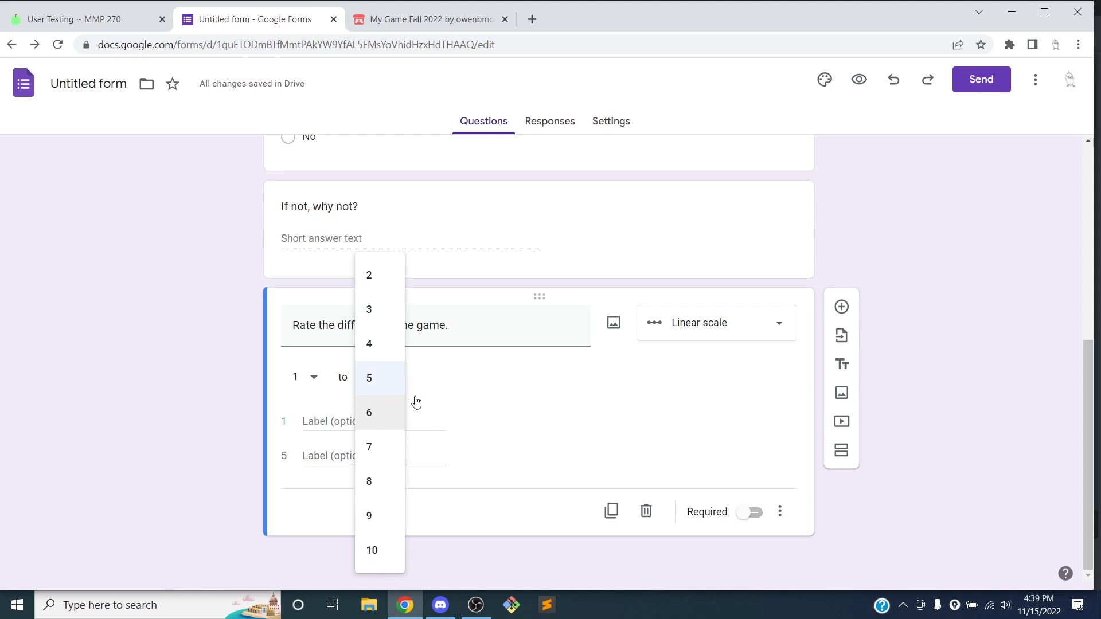
{"action": "left_click", "coordinate": [482, 400]}
Label the scale's ends Easy for 1 and Hard for 5
{"action": "left_click", "coordinate": [363, 427]}
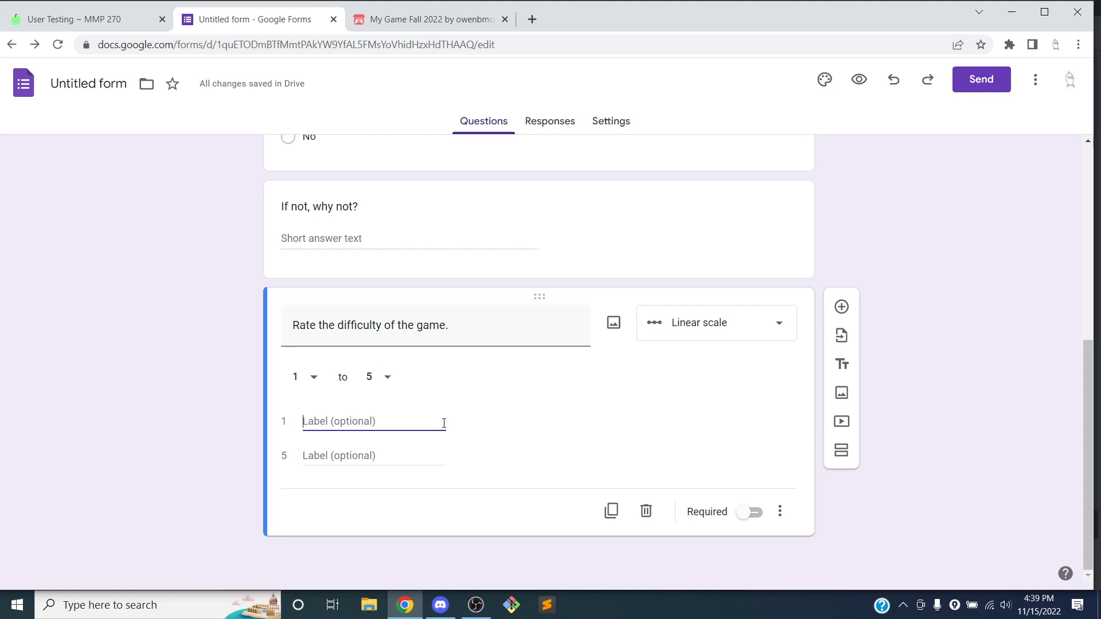
{"action": "type", "text": "T"}
{"action": "key", "text": "BackSpace"}
{"action": "type", "text": "T"}
{"action": "key", "text": "BackSpace"}
{"action": "type", "text": "Eaasy"}
{"action": "key", "text": "Tab"}
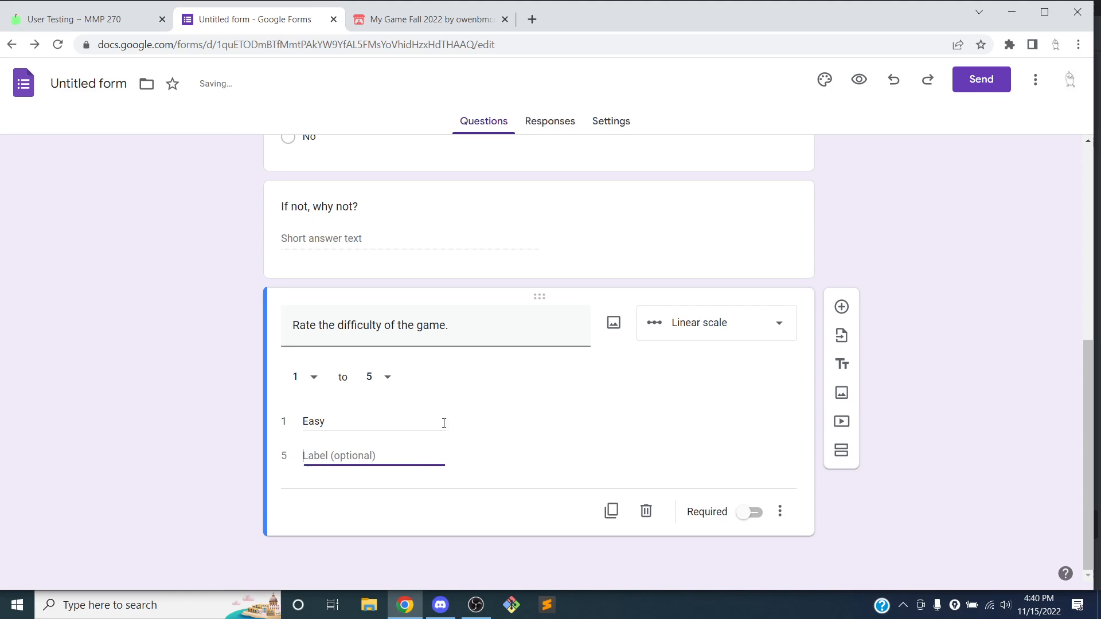
{"action": "type", "text": "Difficul"}
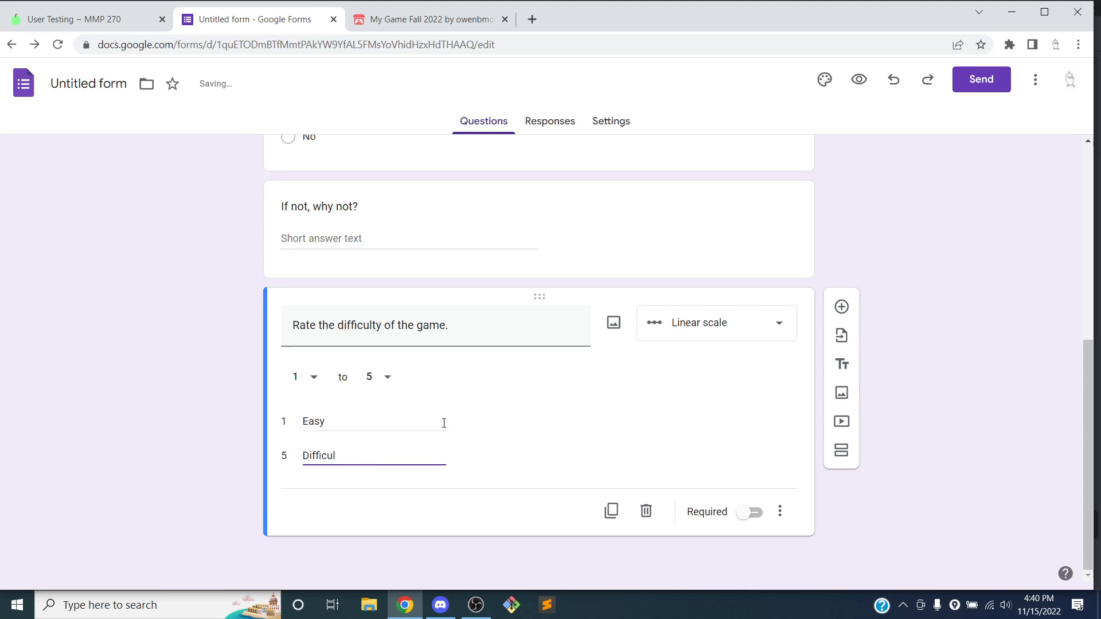
{"action": "key", "text": "BackSpace"}
{"action": "key", "text": "BackSpace"}
{"action": "key", "text": "BackSpace"}
{"action": "key", "text": "BackSpace"}
{"action": "key", "text": "BackSpace"}
{"action": "key", "text": "BackSpace"}
{"action": "key", "text": "BackSpace"}
{"action": "key", "text": "BackSpace"}
{"action": "type", "text": "Har"}
{"action": "left_click", "coordinate": [548, 440]}
{"action": "scroll", "coordinate": [556, 441], "scroll_direction": "up", "scroll_amount": 12}
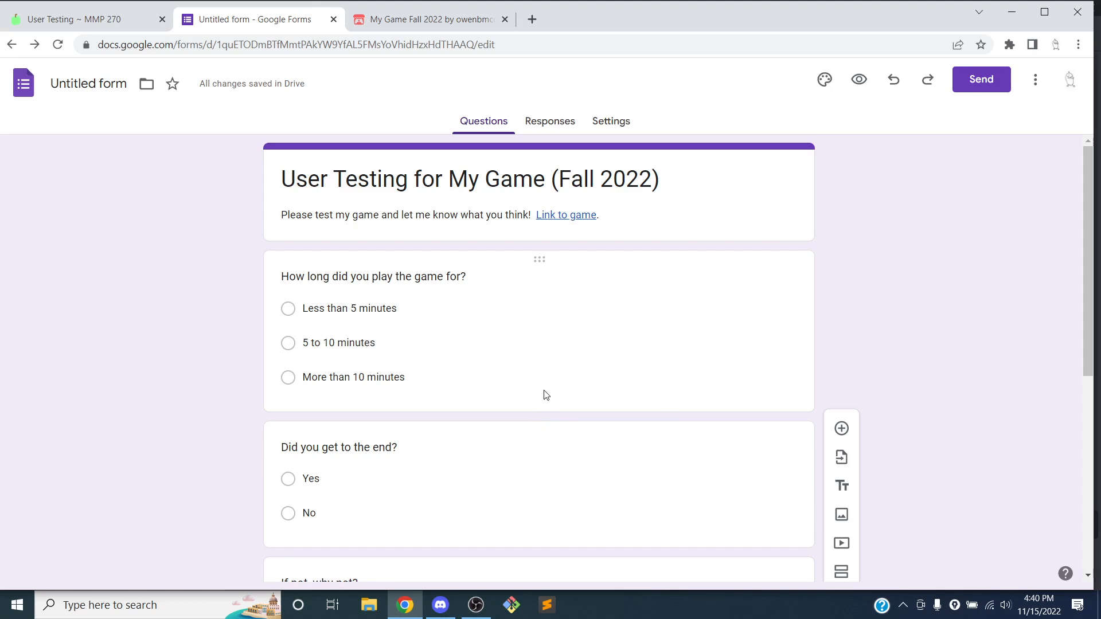
{"action": "left_click_drag", "start_coordinate": [541, 432], "coordinate": [522, 453]}
{"action": "scroll", "coordinate": [567, 367], "scroll_direction": "down", "scroll_amount": 4}
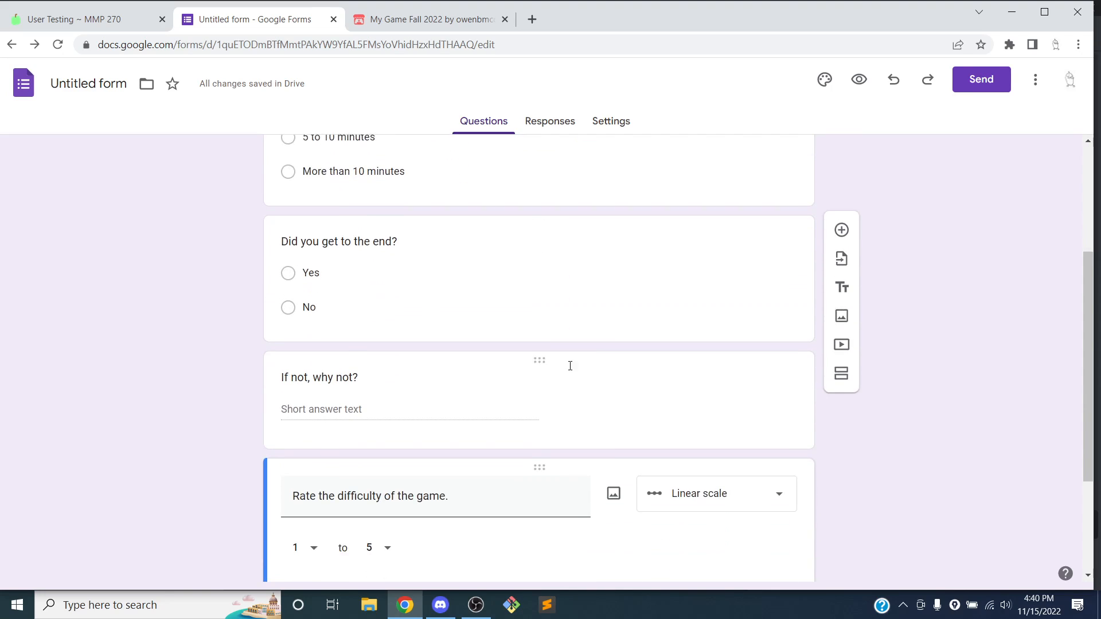
{"action": "left_click", "coordinate": [663, 263]}
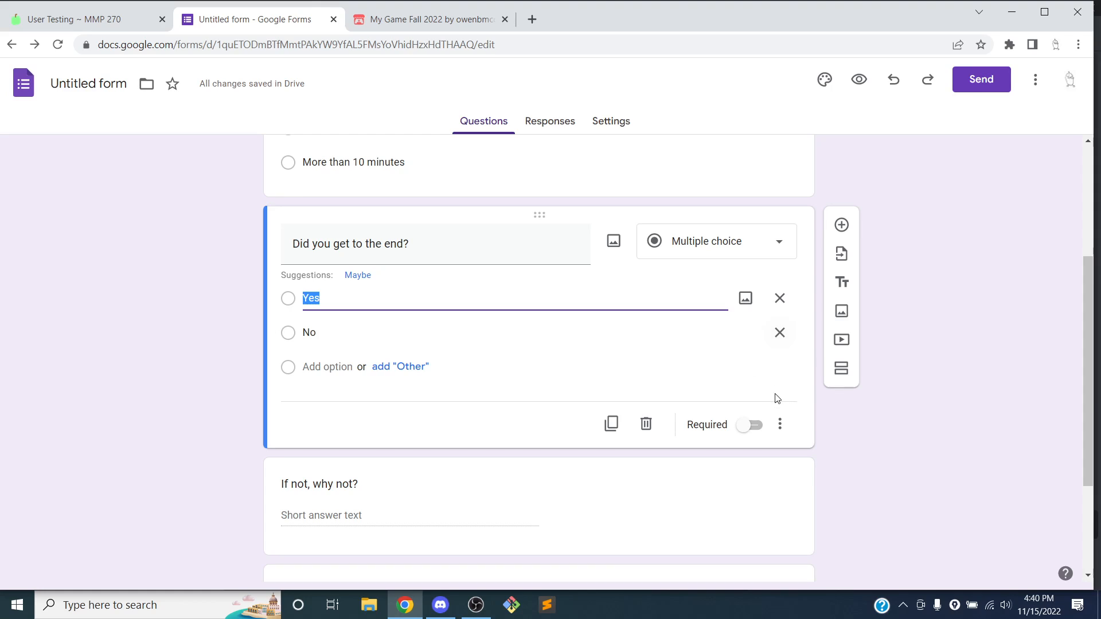
{"action": "left_click", "coordinate": [779, 424]}
{"action": "left_click", "coordinate": [781, 427]}
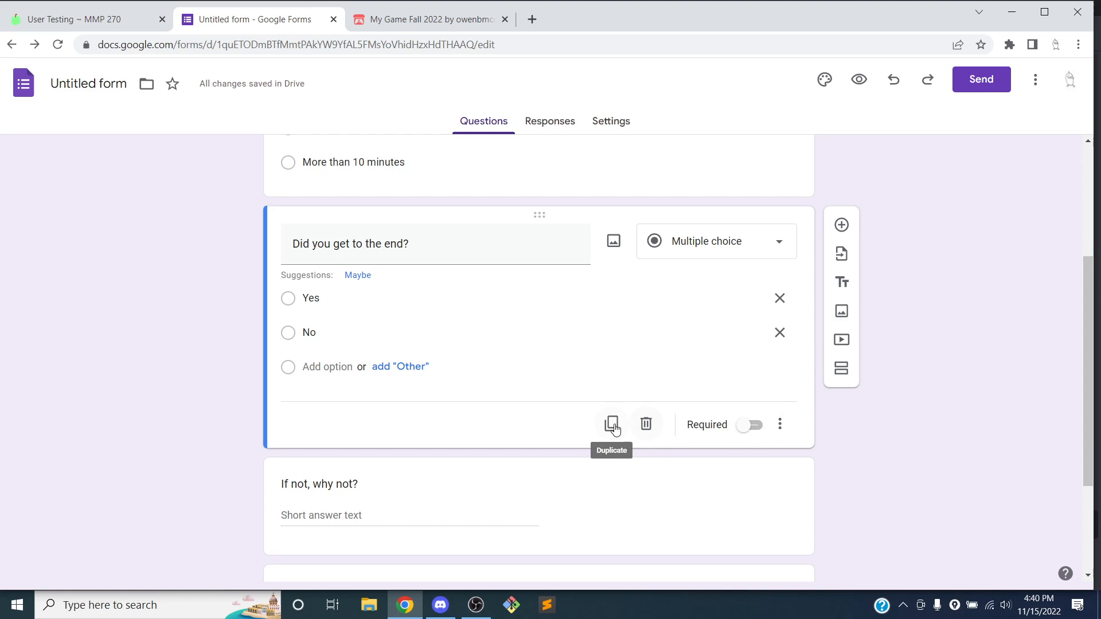
{"action": "scroll", "coordinate": [891, 398], "scroll_direction": "down", "scroll_amount": 3}
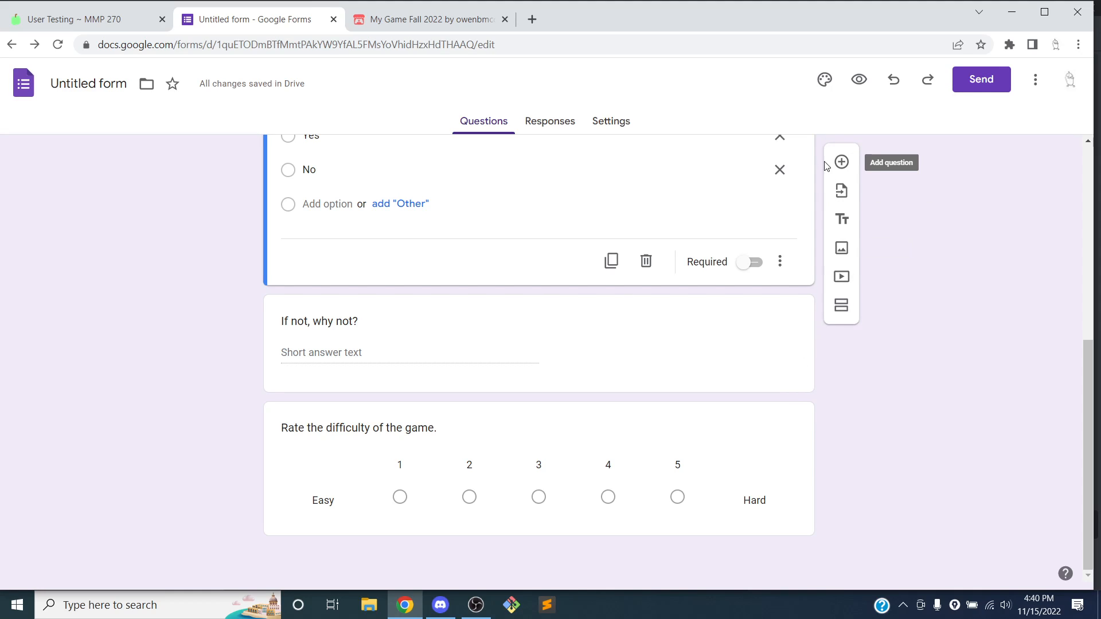
Add a Paragraph question 'What was your experience of the game like' and drag it below 'If not, why not?'
{"action": "left_click", "coordinate": [841, 162]}
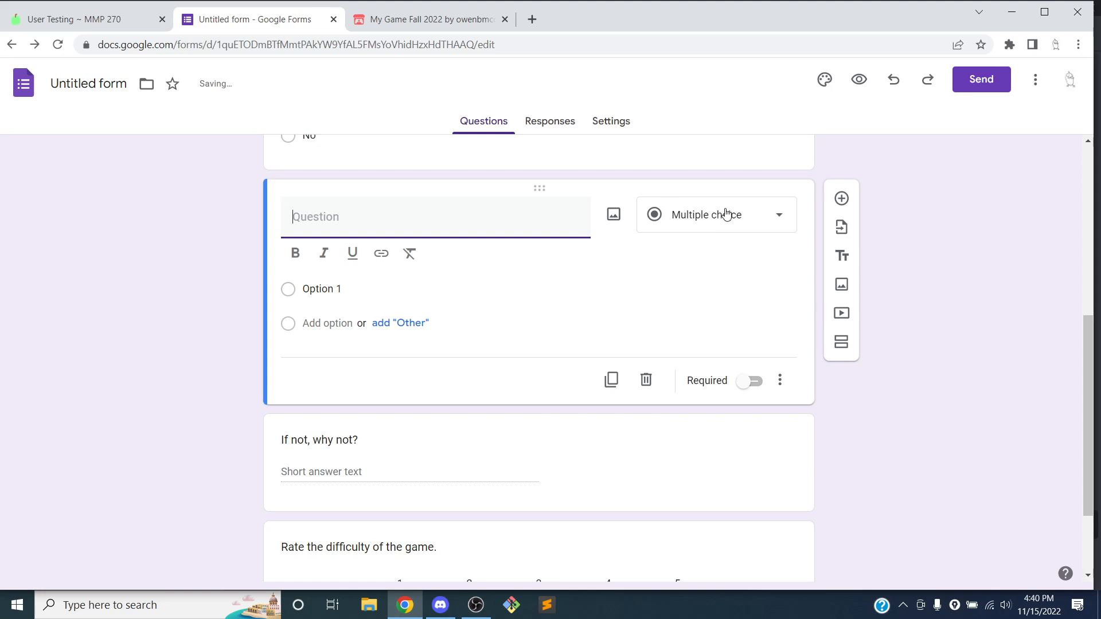
{"action": "left_click", "coordinate": [729, 214]}
{"action": "left_click", "coordinate": [715, 172]}
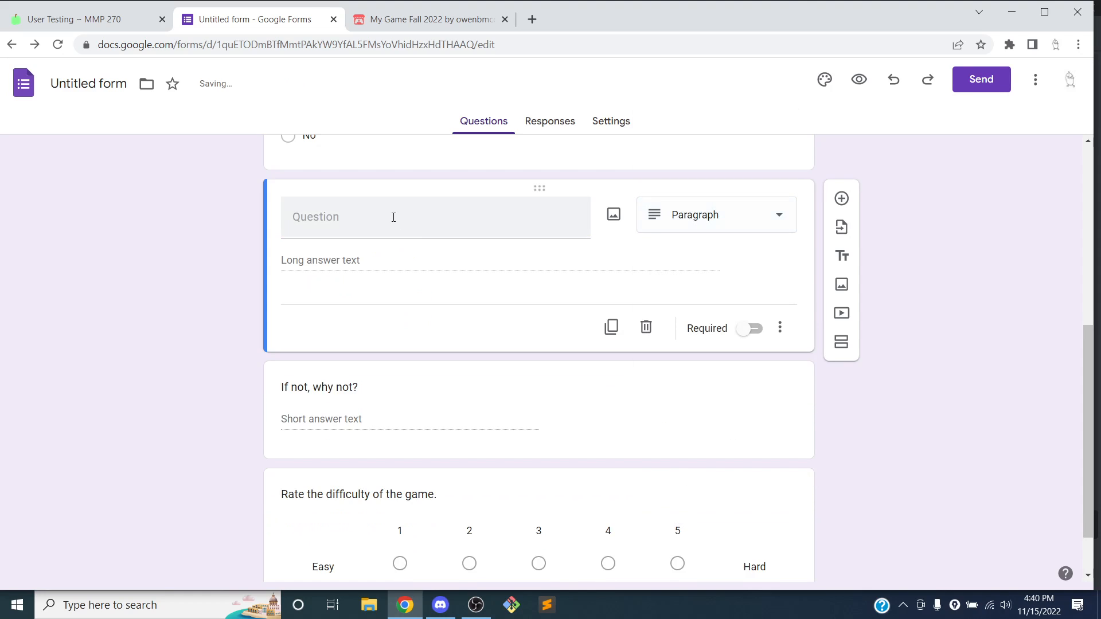
{"action": "left_click", "coordinate": [393, 217]}
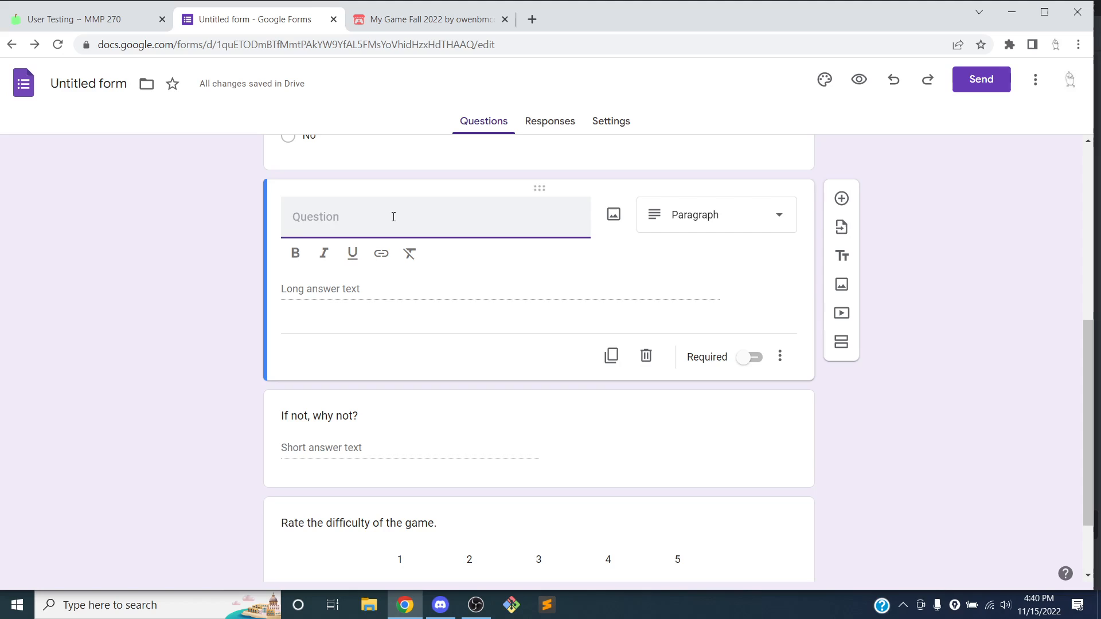
{"action": "type", "text": "Tell"}
{"action": "key", "text": "BackSpace"}
{"action": "type", "text": "What"}
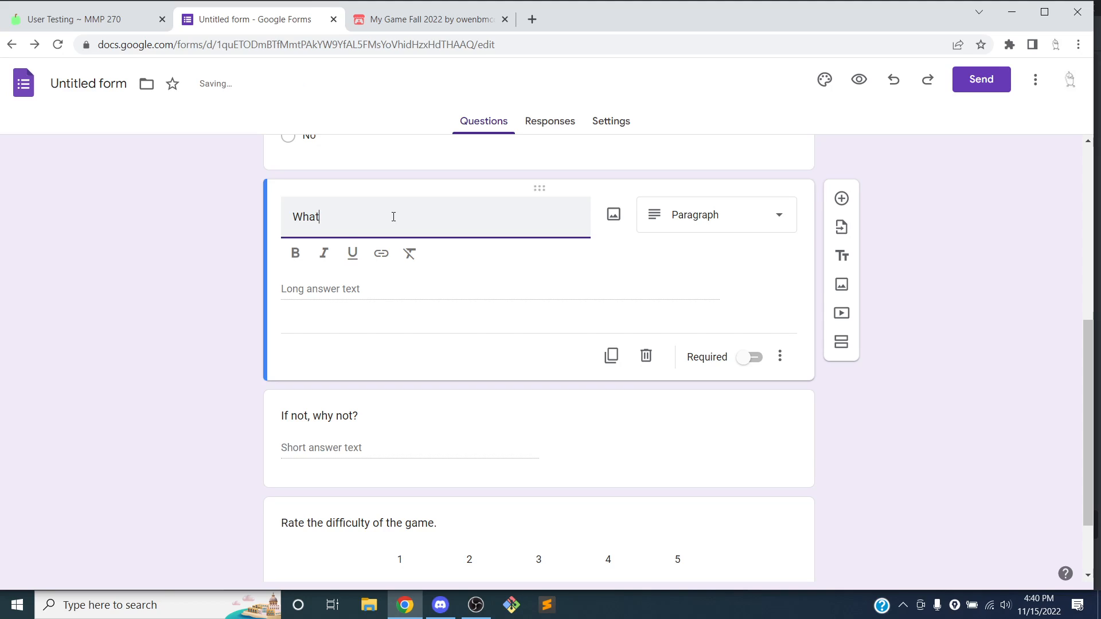
{"action": "type", "text": " was you"}
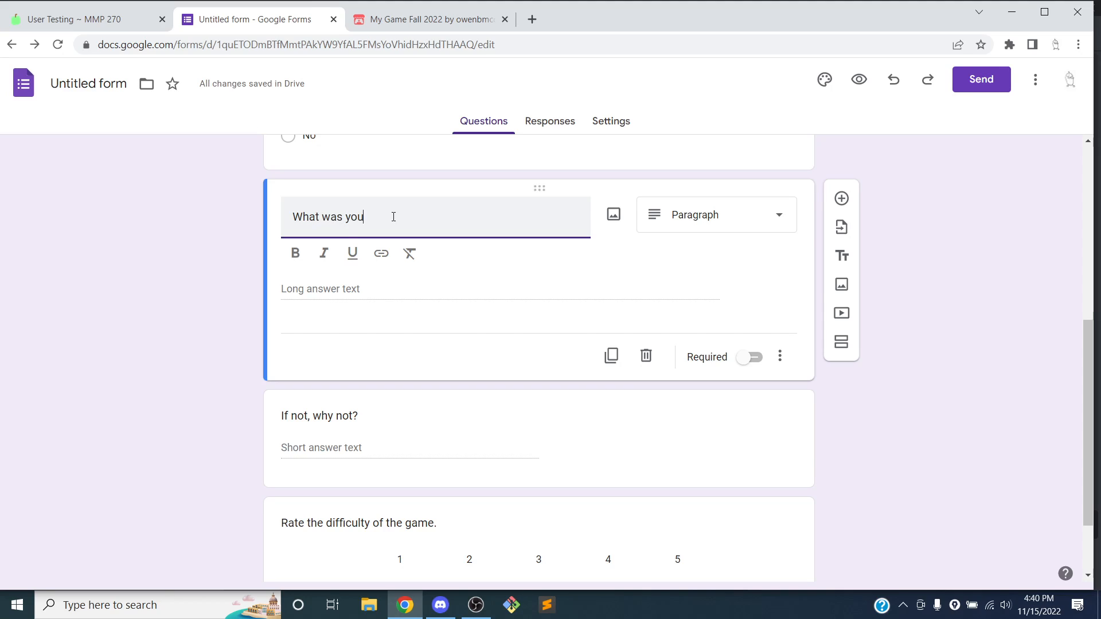
{"action": "type", "text": "r experience"}
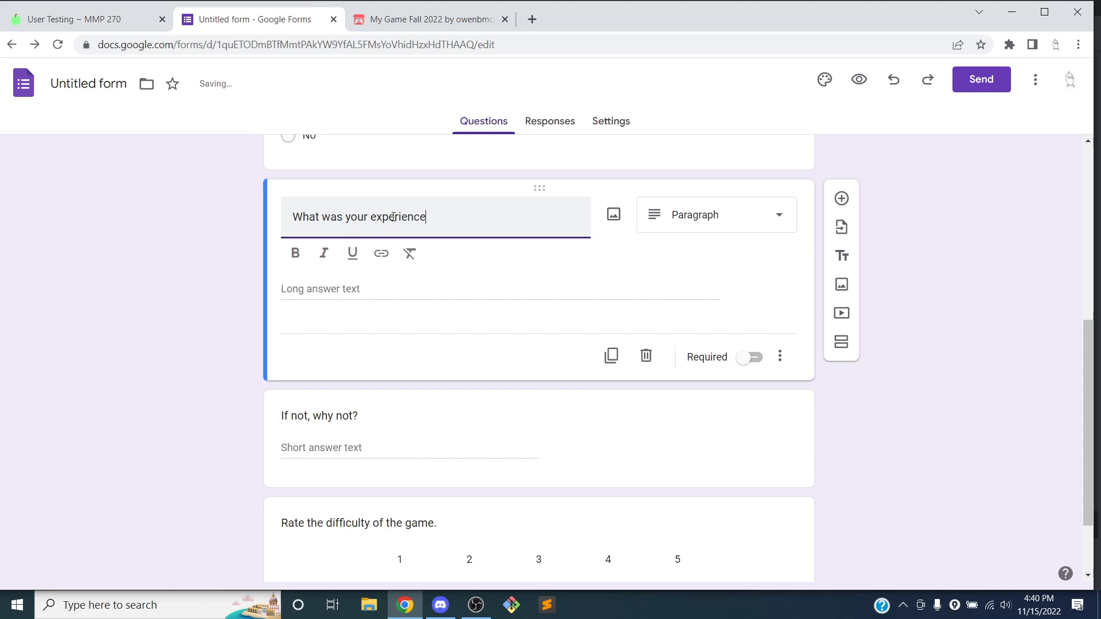
{"action": "type", "text": " of the game like?"}
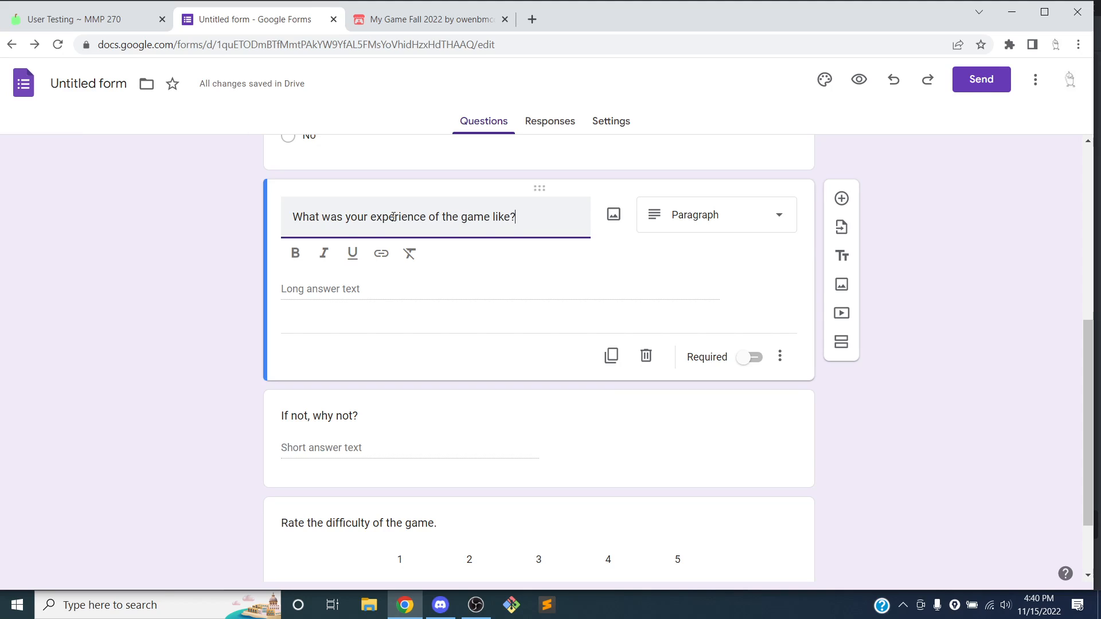
{"action": "left_click_drag", "start_coordinate": [546, 184], "coordinate": [487, 344]}
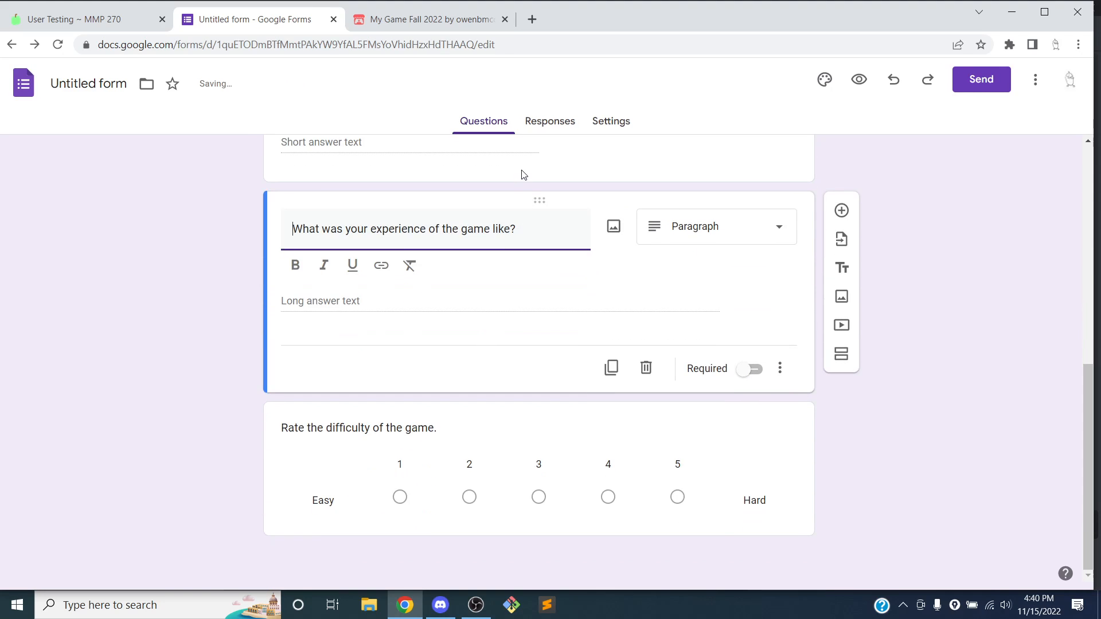
Reorder the cards to 'If not, why not?', the difficulty rating, then the experience question
{"action": "left_click_drag", "start_coordinate": [538, 201], "coordinate": [376, 487]}
{"action": "left_click_drag", "start_coordinate": [499, 420], "coordinate": [533, 453]}
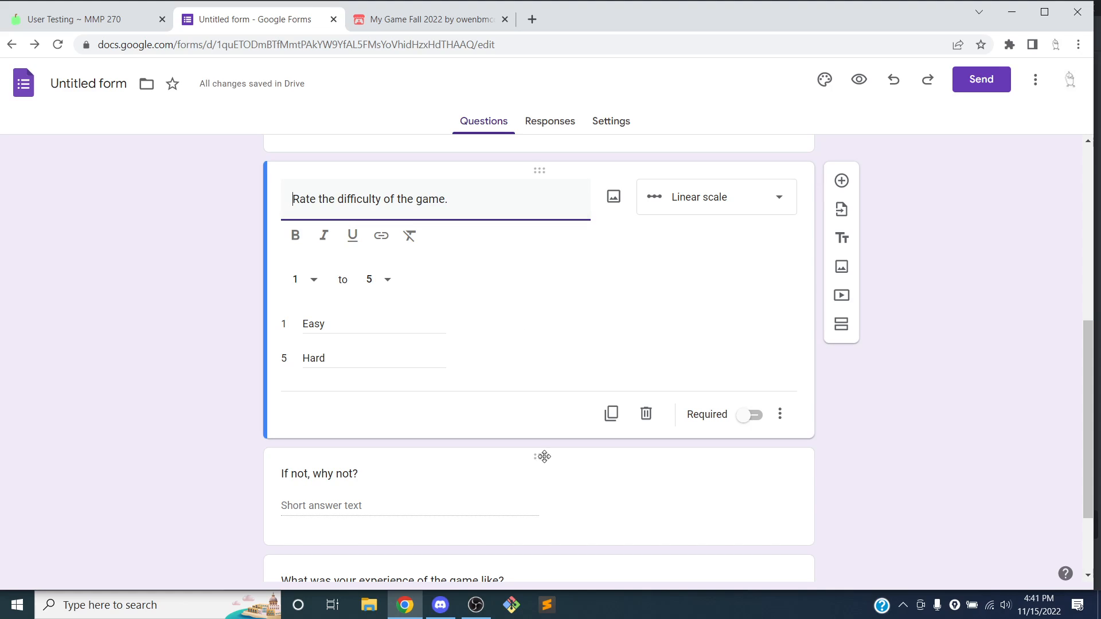
{"action": "left_click_drag", "start_coordinate": [543, 454], "coordinate": [528, 251]}
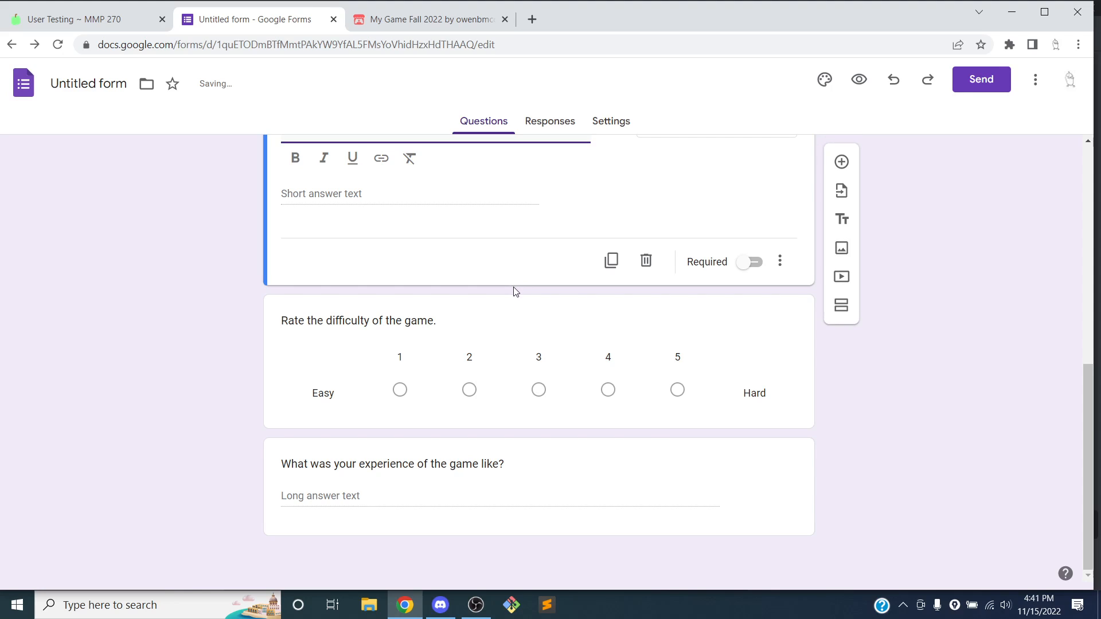
{"action": "scroll", "coordinate": [512, 290], "scroll_direction": "up", "scroll_amount": 2}
{"action": "scroll", "coordinate": [512, 290], "scroll_direction": "down", "scroll_amount": 2}
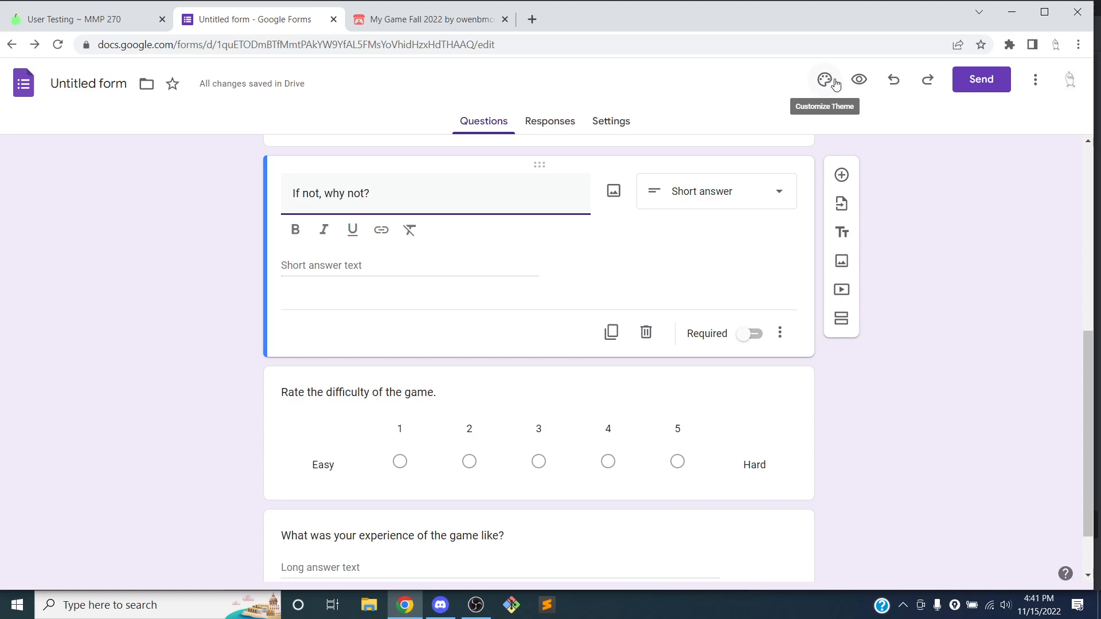
Preview the form as a respondent, check all five questions, then close the preview
{"action": "left_click", "coordinate": [858, 79]}
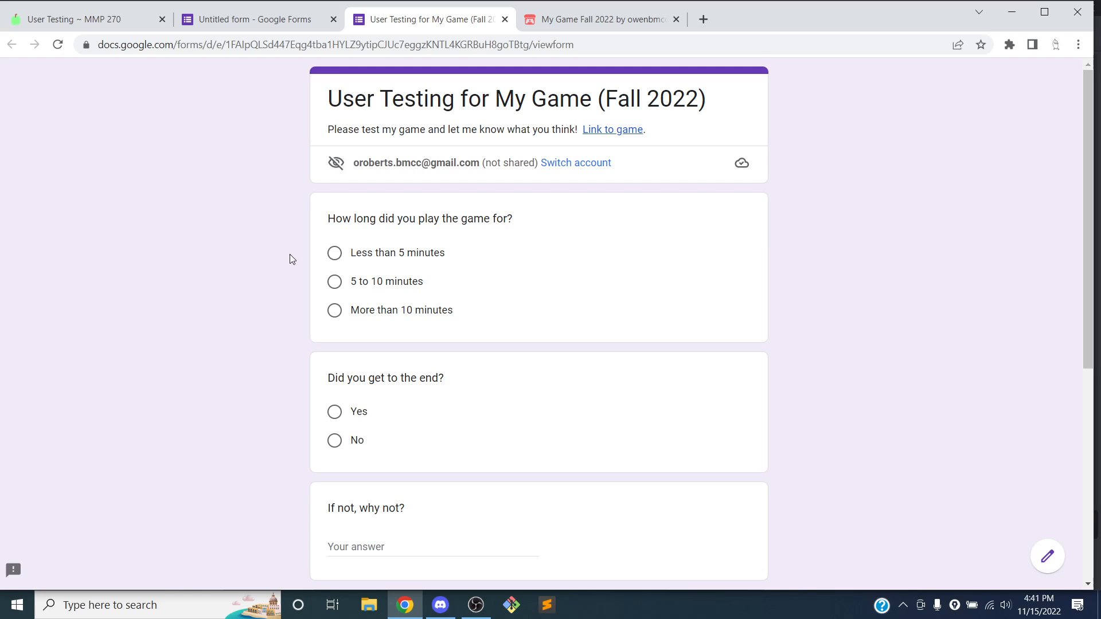
{"action": "scroll", "coordinate": [436, 221], "scroll_direction": "down", "scroll_amount": 5}
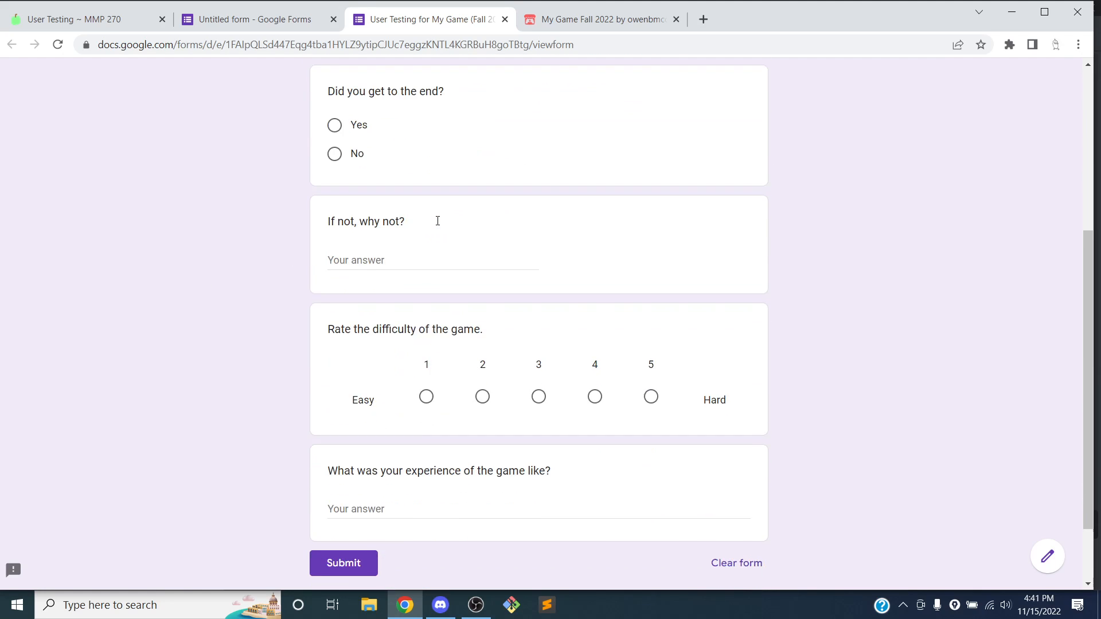
{"action": "scroll", "coordinate": [436, 220], "scroll_direction": "up", "scroll_amount": 3}
{"action": "scroll", "coordinate": [439, 220], "scroll_direction": "up", "scroll_amount": 3}
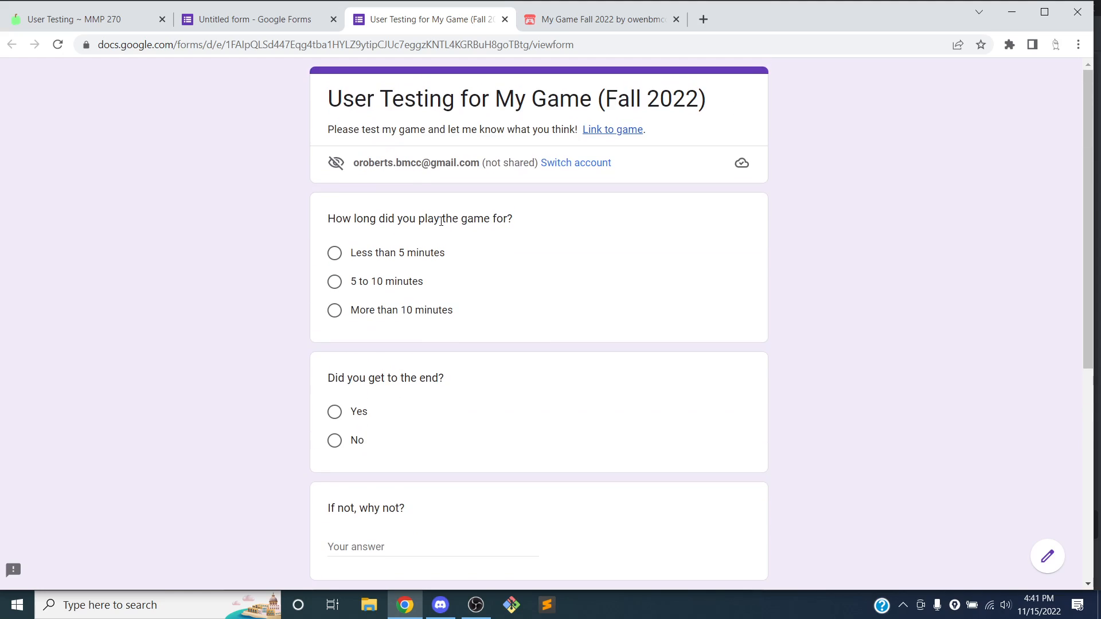
{"action": "left_click", "coordinate": [504, 19]}
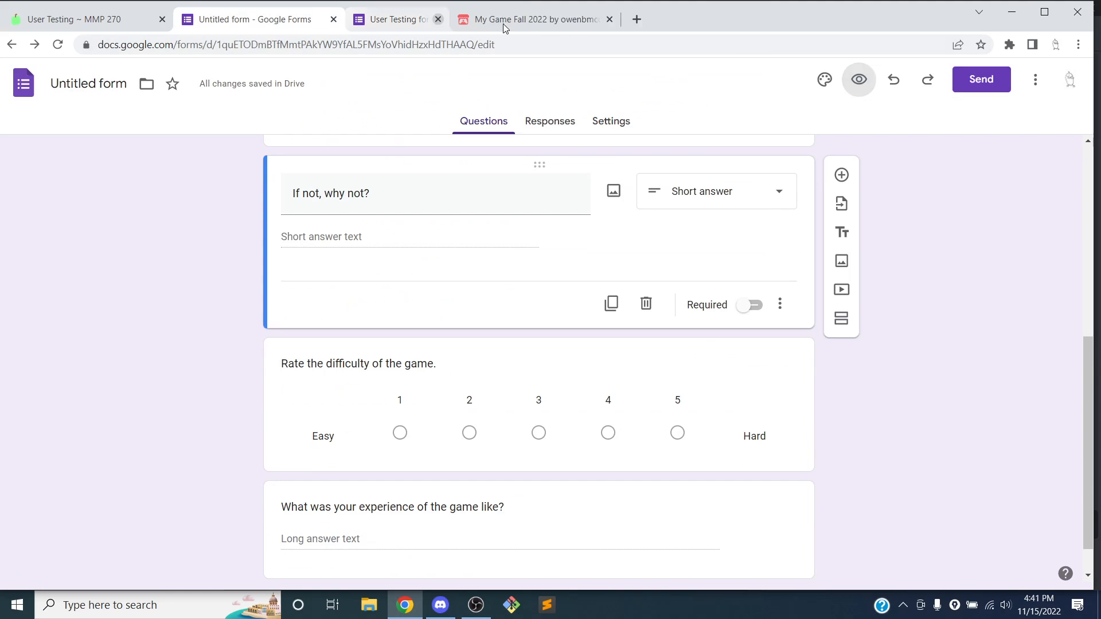
{"action": "scroll", "coordinate": [295, 241], "scroll_direction": "down", "scroll_amount": 1}
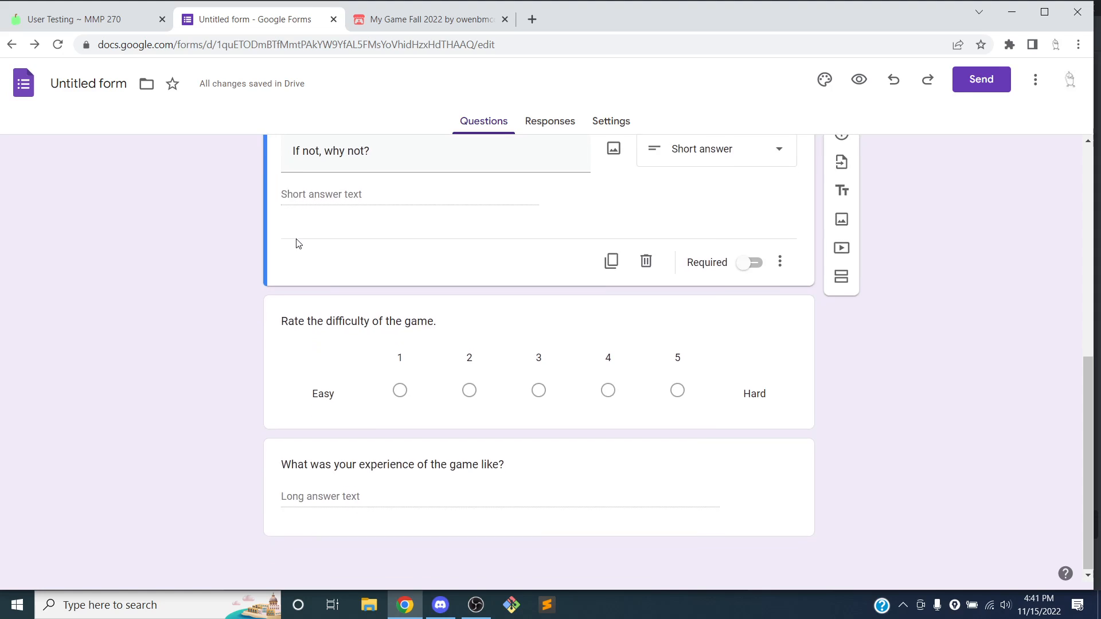
{"action": "scroll", "coordinate": [295, 241], "scroll_direction": "up", "scroll_amount": 10}
Commit the title as file name 'User Testing for My Game (Fall 2022)' and copy the form's share link
{"action": "left_click", "coordinate": [393, 178]}
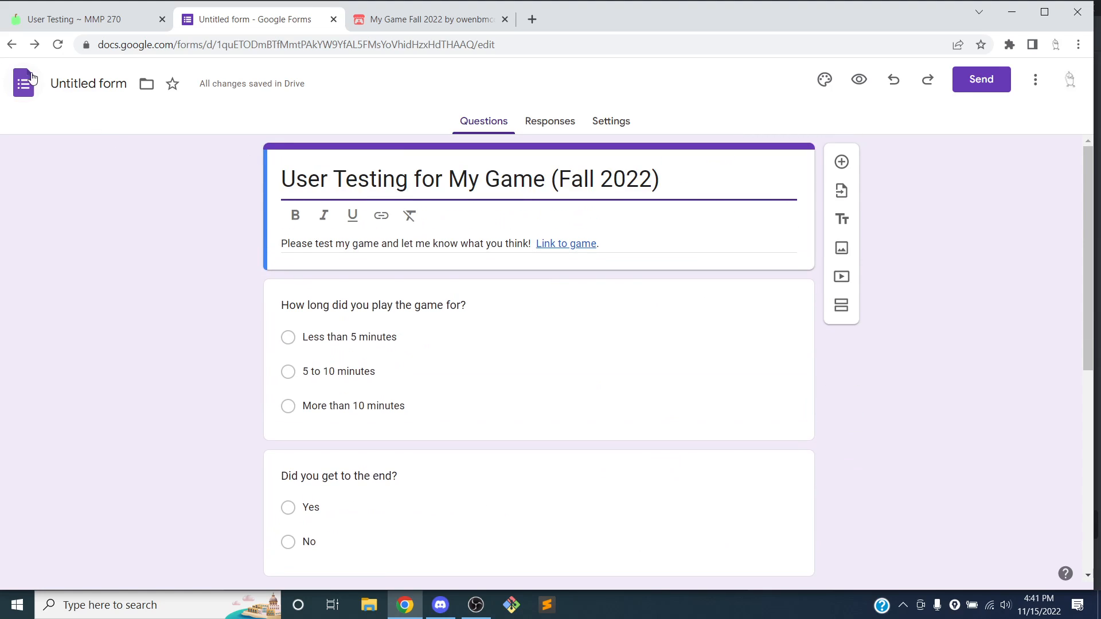
{"action": "left_click", "coordinate": [99, 170]}
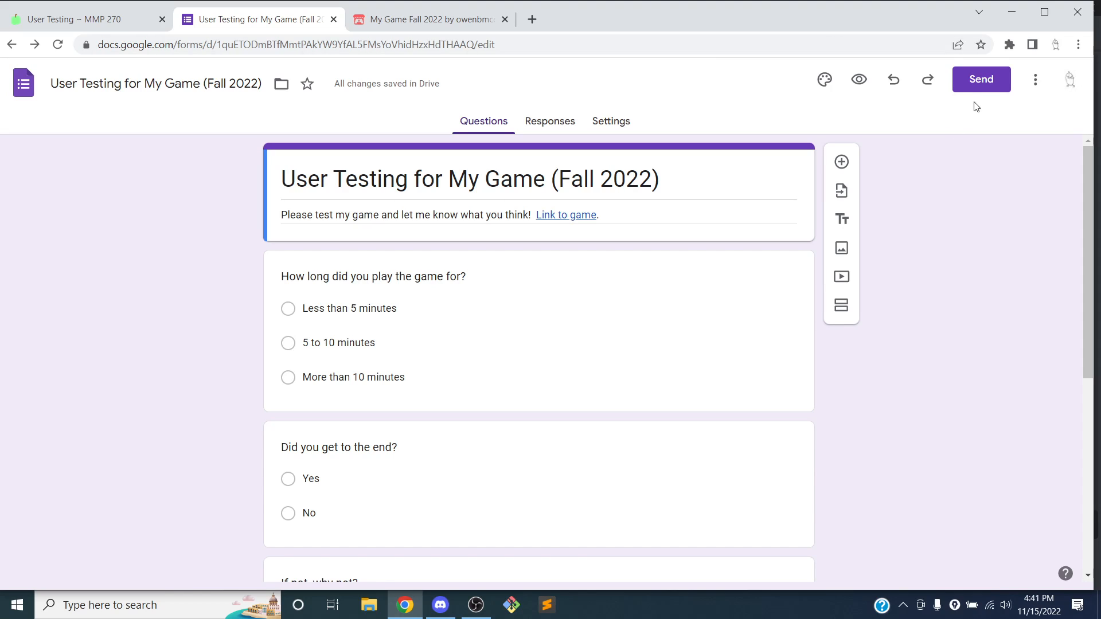
{"action": "left_click", "coordinate": [977, 83]}
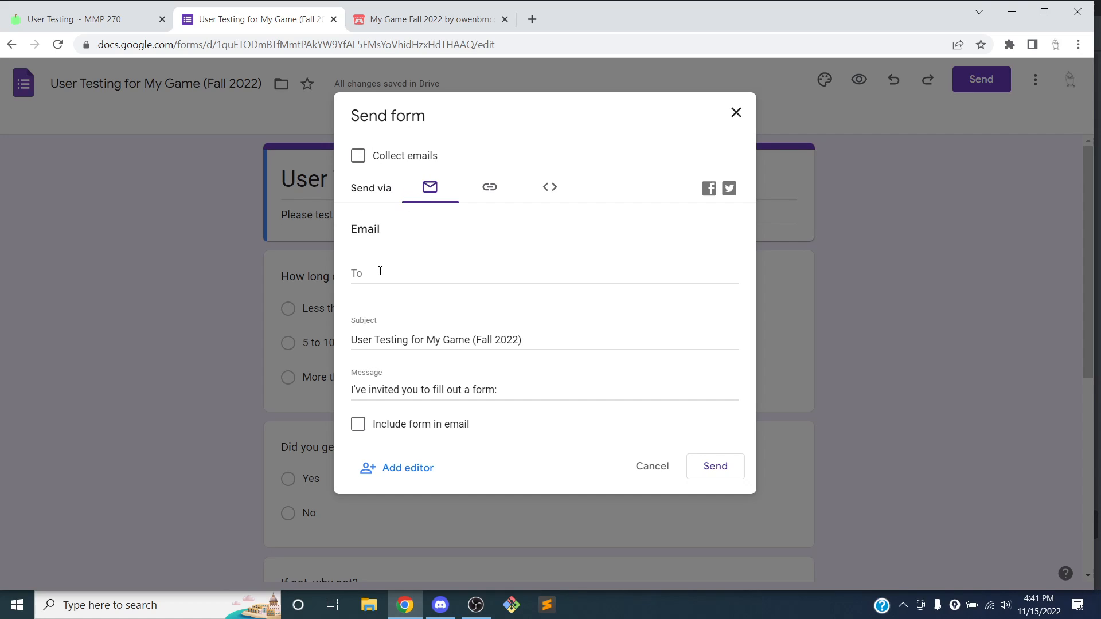
{"action": "left_click", "coordinate": [490, 193]}
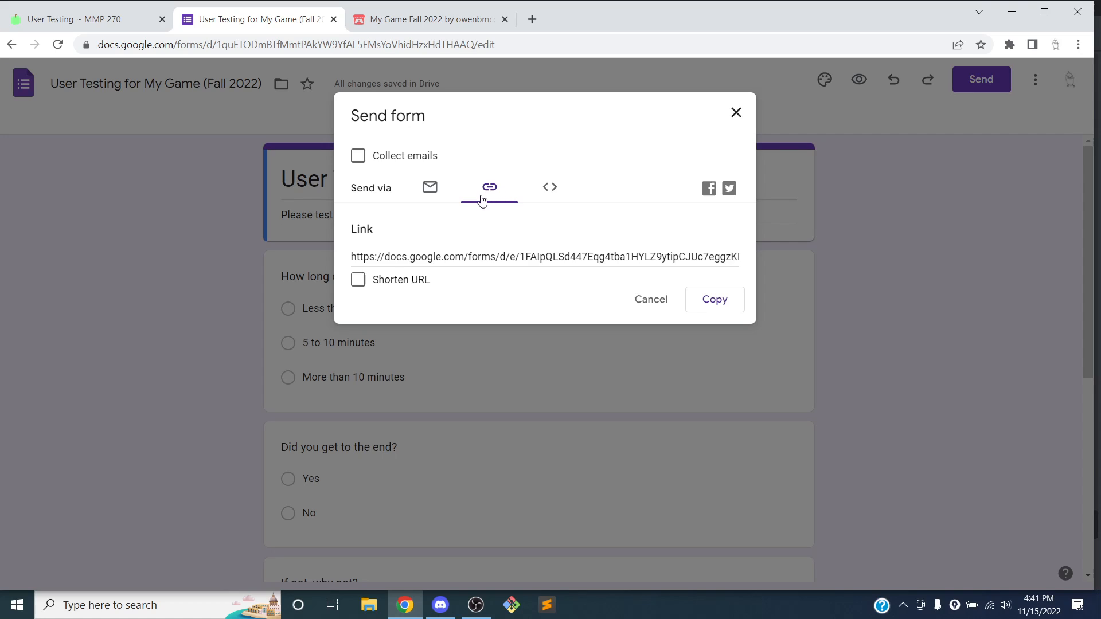
{"action": "left_click", "coordinate": [477, 207]}
{"action": "left_click", "coordinate": [714, 300]}
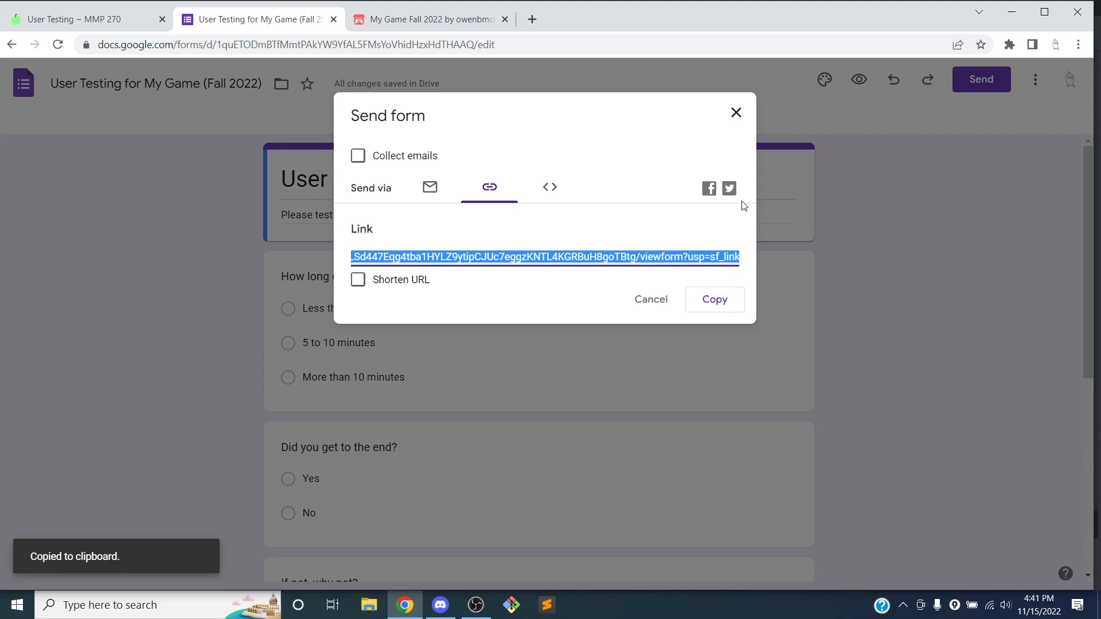
{"action": "left_click", "coordinate": [736, 112]}
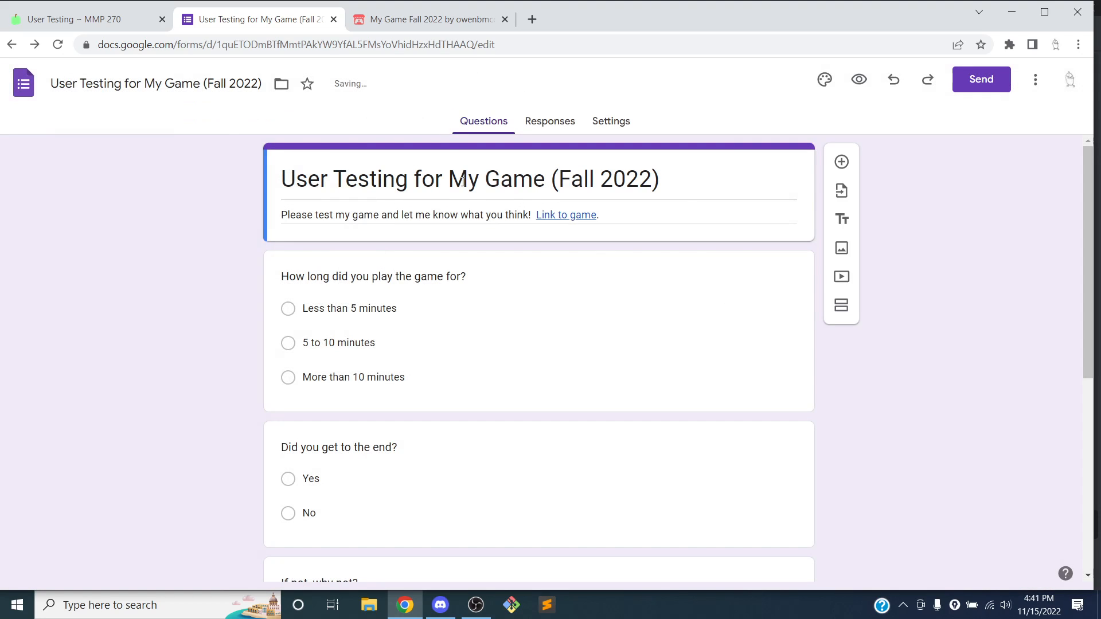
Open the itch.io game's edit page and scroll to the description
{"action": "left_click", "coordinate": [430, 19]}
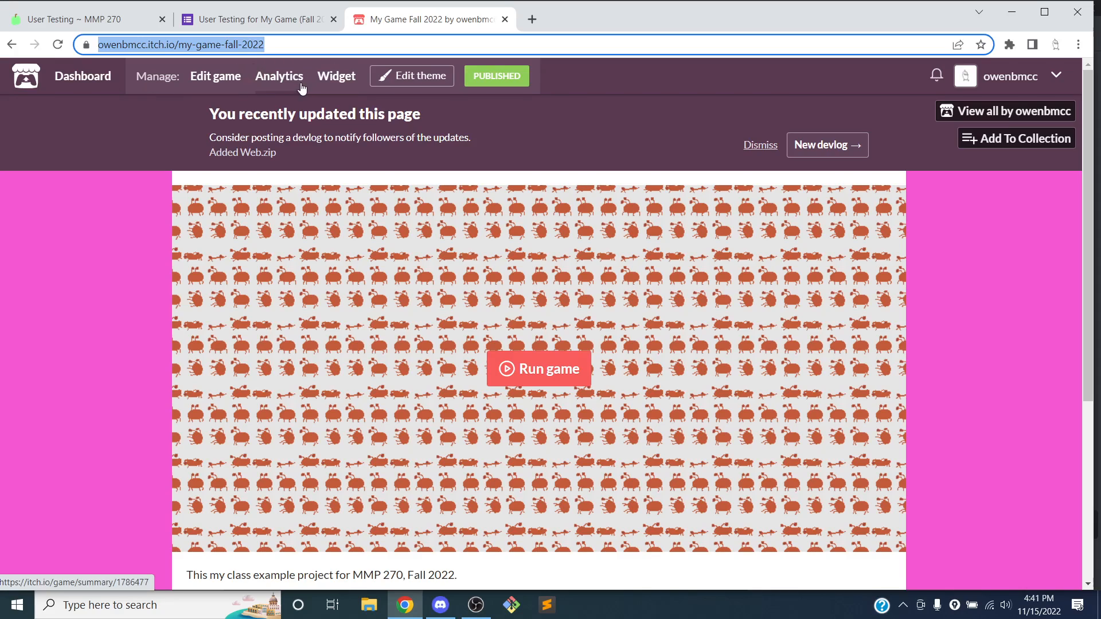
{"action": "left_click", "coordinate": [225, 83]}
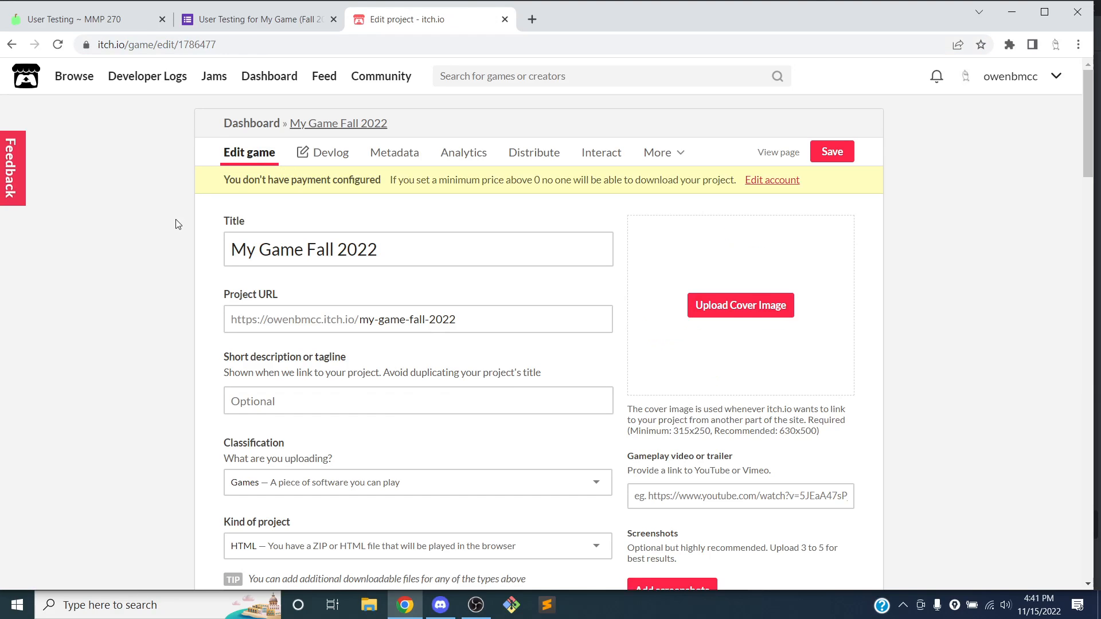
{"action": "scroll", "coordinate": [206, 217], "scroll_direction": "down", "scroll_amount": 10}
{"action": "scroll", "coordinate": [200, 211], "scroll_direction": "down", "scroll_amount": 10}
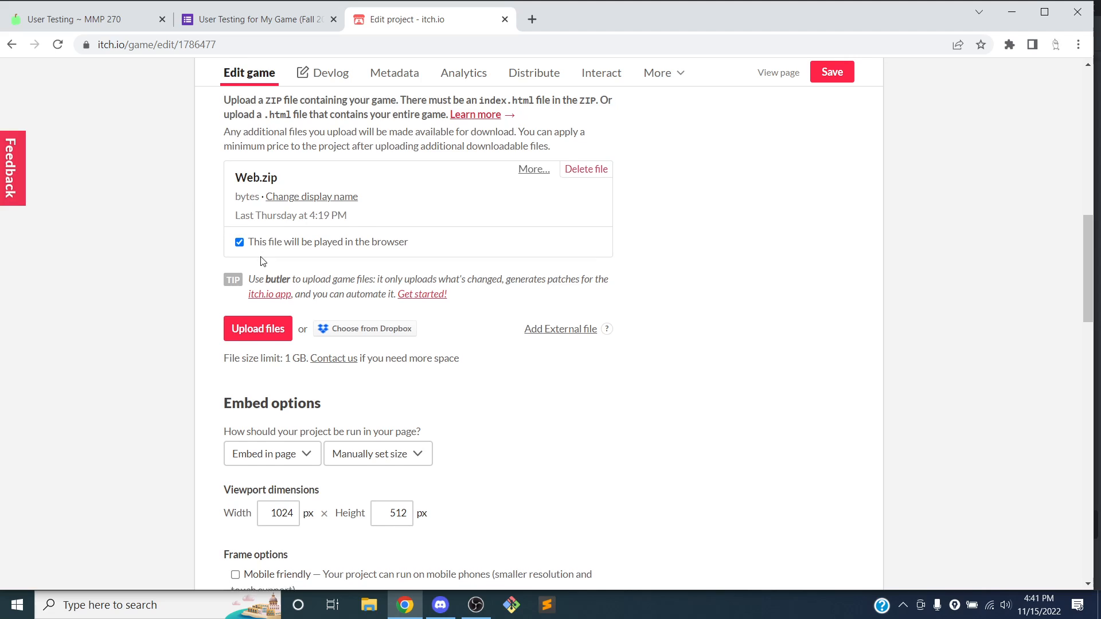
{"action": "scroll", "coordinate": [286, 267], "scroll_direction": "down", "scroll_amount": 2}
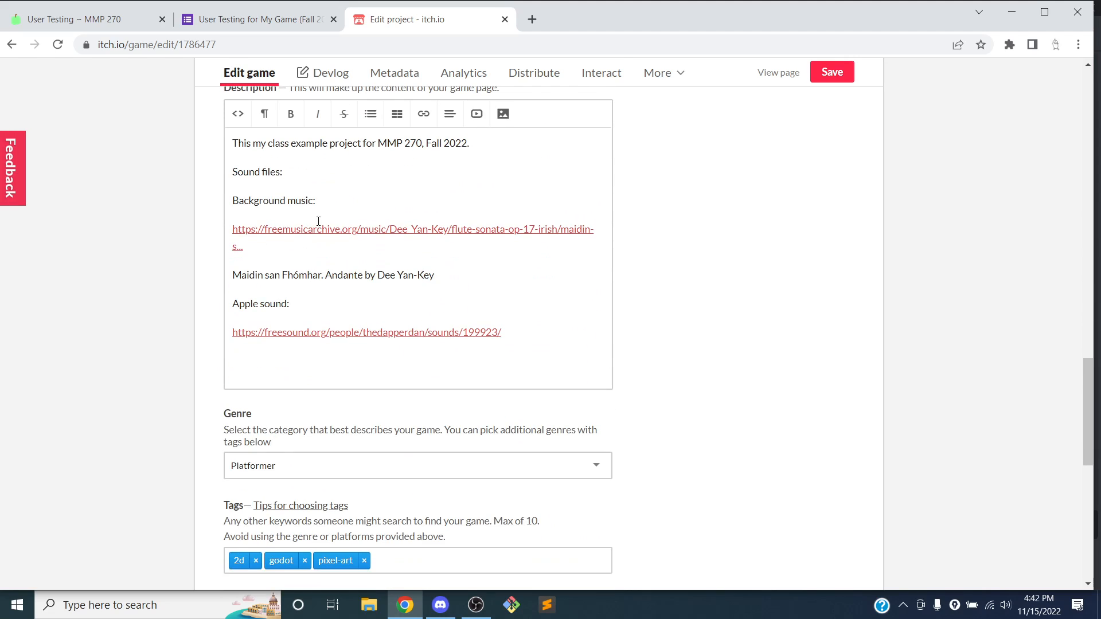
Add 'Please fill out my gameplay user testing form after you play!' under the first description line
{"action": "left_click", "coordinate": [515, 147]}
{"action": "key", "text": "Return"}
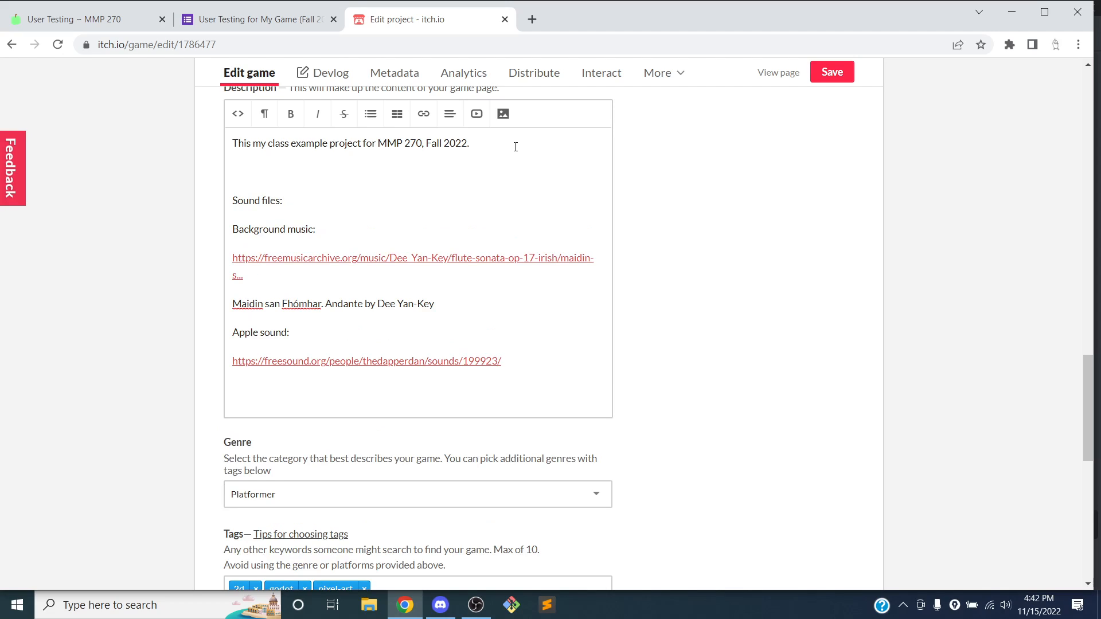
{"action": "type", "text": "Please reat"}
{"action": "type", "text": "fille"}
{"action": "type", "text": "play"}
{"action": "type", "text": " user testing form after"}
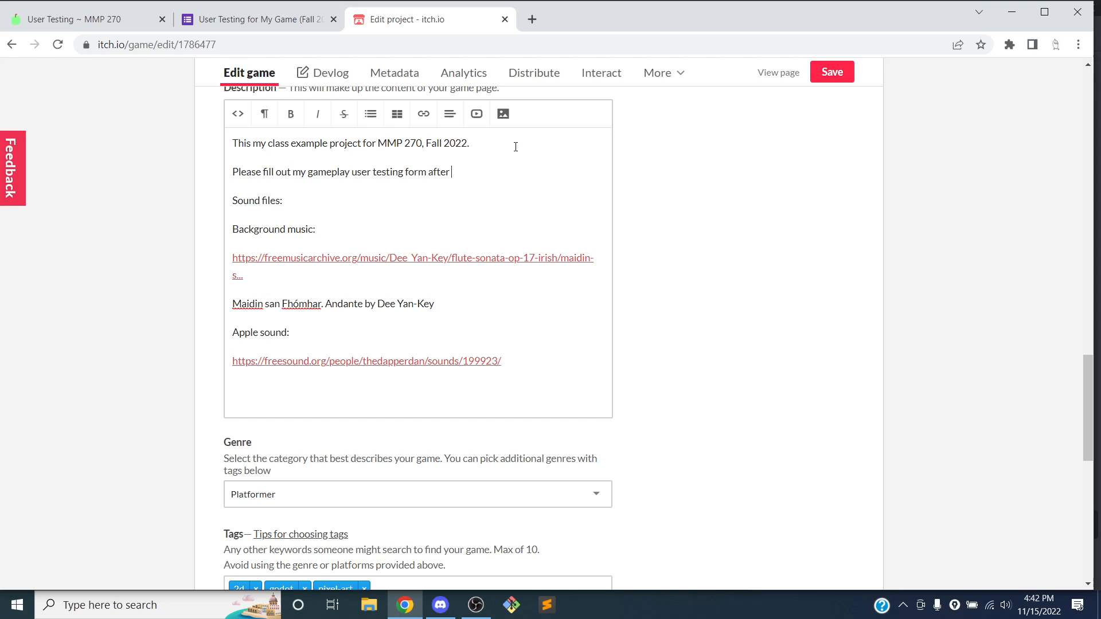
{"action": "type", "text": "!"}
{"action": "key", "text": "Return"}
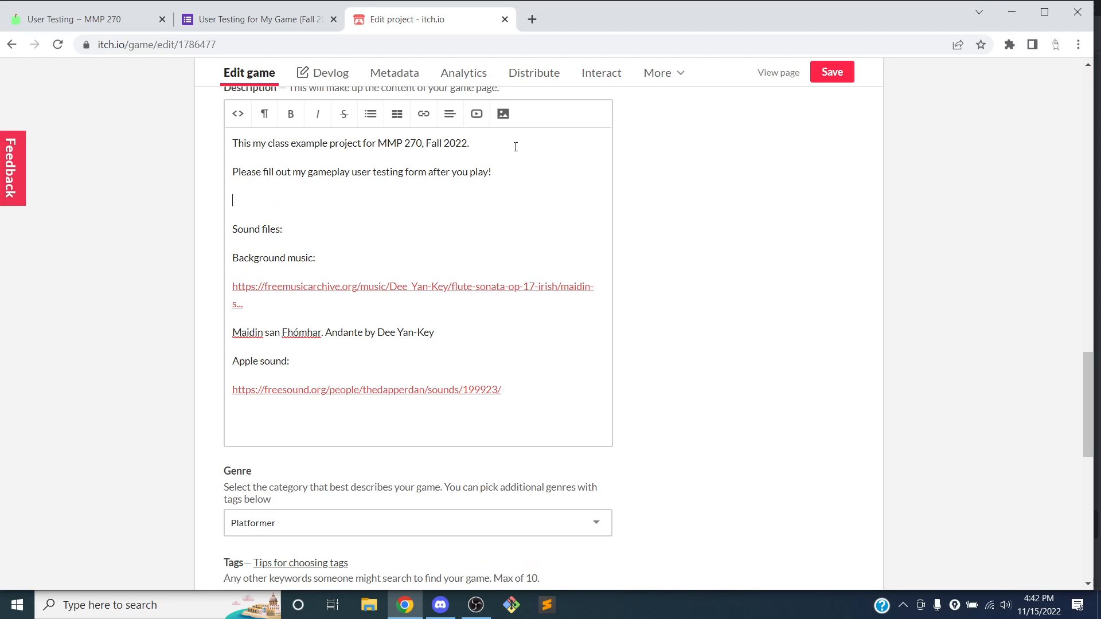
{"action": "type", "text": "https://docs.google.com/forms/d/e/1FAIpQLSd447Eqg4tba1HYLZ9ytipCJUc7eggzKNTL4KGR..."}
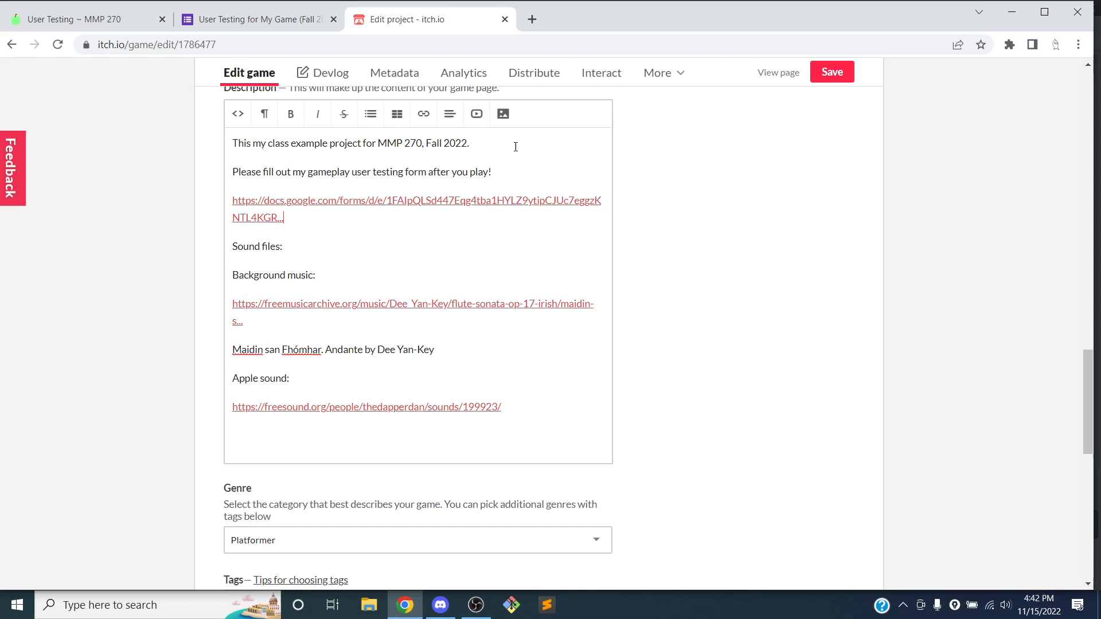
{"action": "key", "text": "ctrl+z"}
Link that sentence to the copied form URL, set to open in a new tab
{"action": "triple_click", "coordinate": [313, 177]}
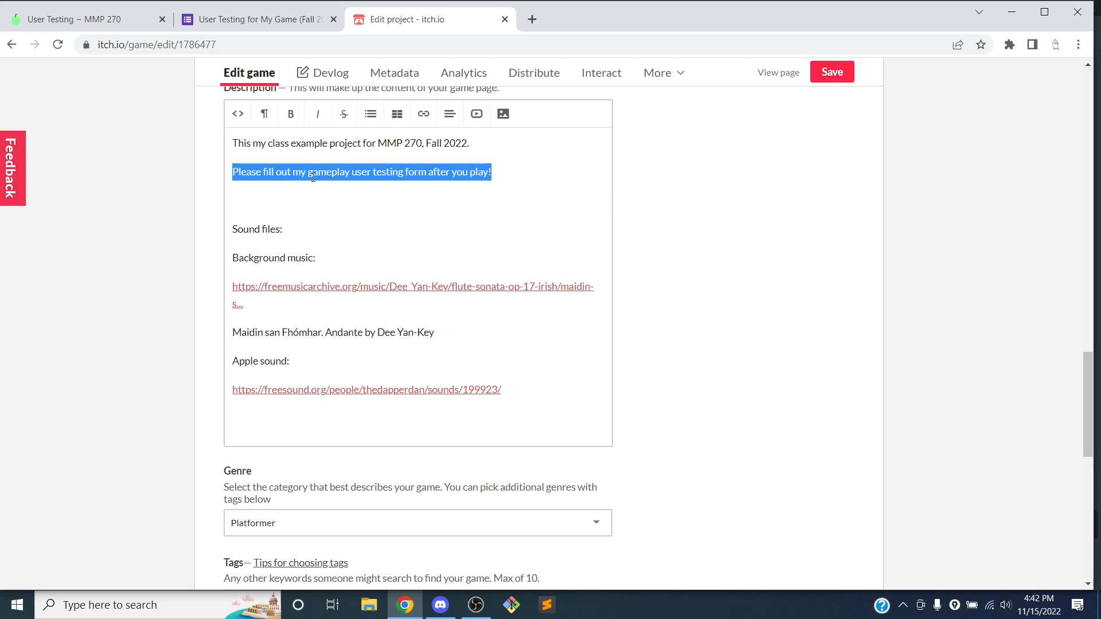
{"action": "left_click", "coordinate": [422, 117]}
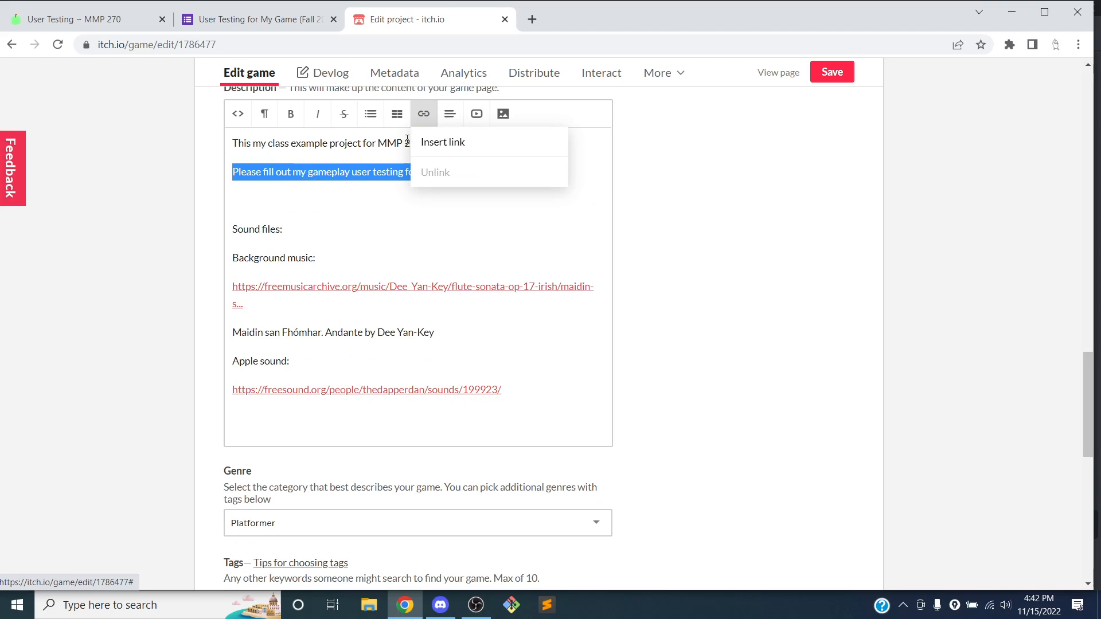
{"action": "left_click", "coordinate": [428, 145]}
{"action": "key", "text": "ctrl+v"}
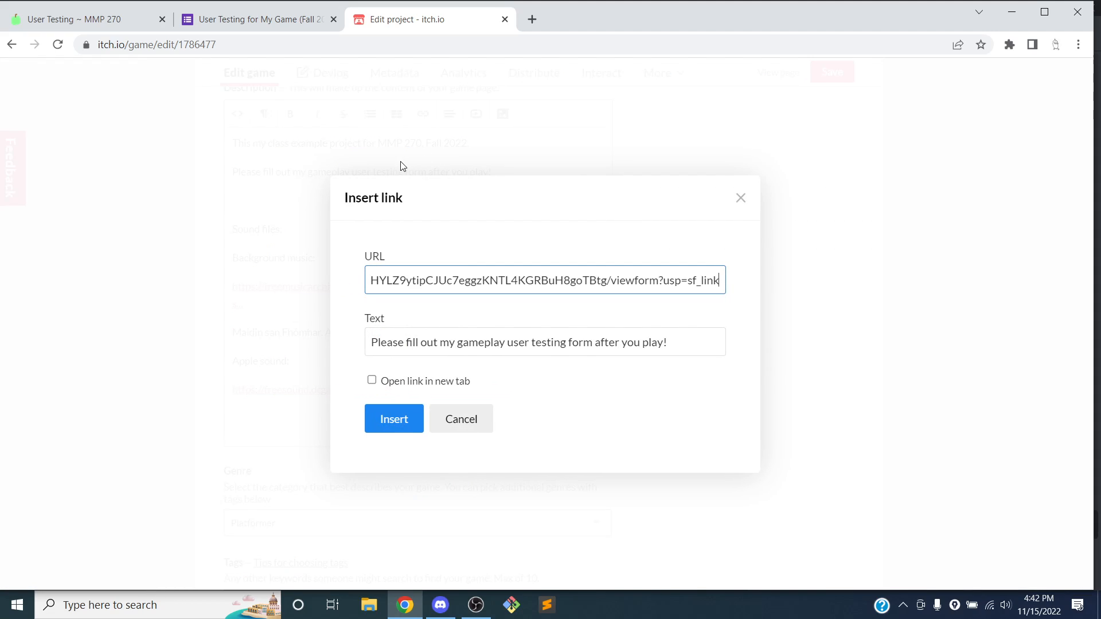
{"action": "left_click", "coordinate": [391, 382]}
{"action": "left_click", "coordinate": [394, 419]}
Delete the leftover blank line near the link and save the description
{"action": "scroll", "coordinate": [432, 347], "scroll_direction": "down", "scroll_amount": 3}
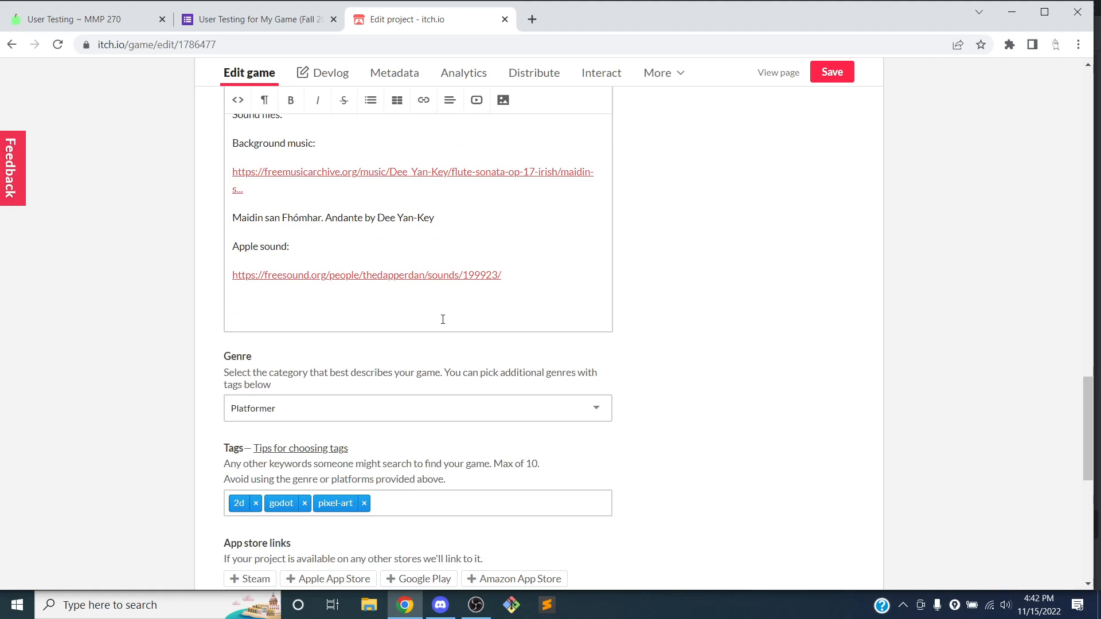
{"action": "scroll", "coordinate": [441, 317], "scroll_direction": "up", "scroll_amount": 4}
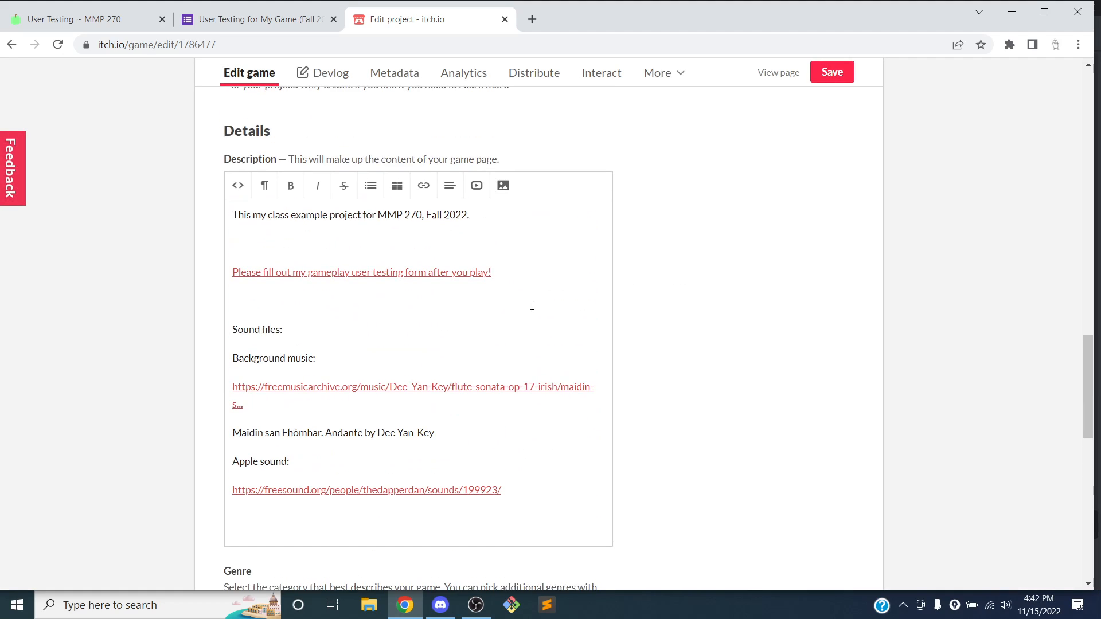
{"action": "left_click", "coordinate": [512, 238]}
{"action": "key", "text": "BackSpace"}
{"action": "left_click", "coordinate": [832, 73]}
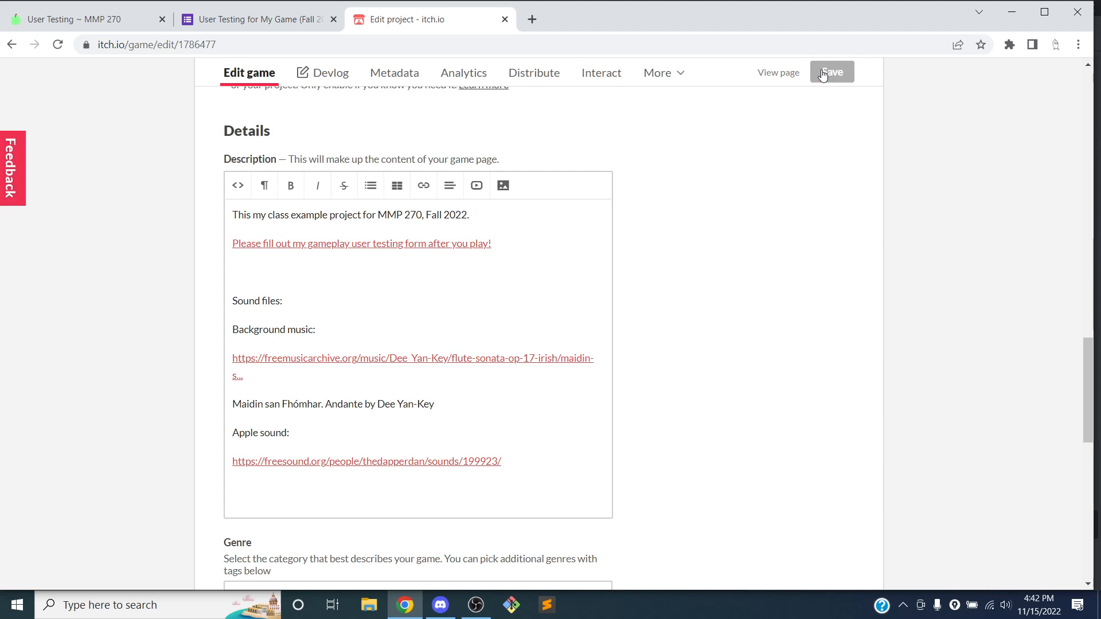
Open the published game page and test that the description link opens the form
{"action": "left_click", "coordinate": [767, 80]}
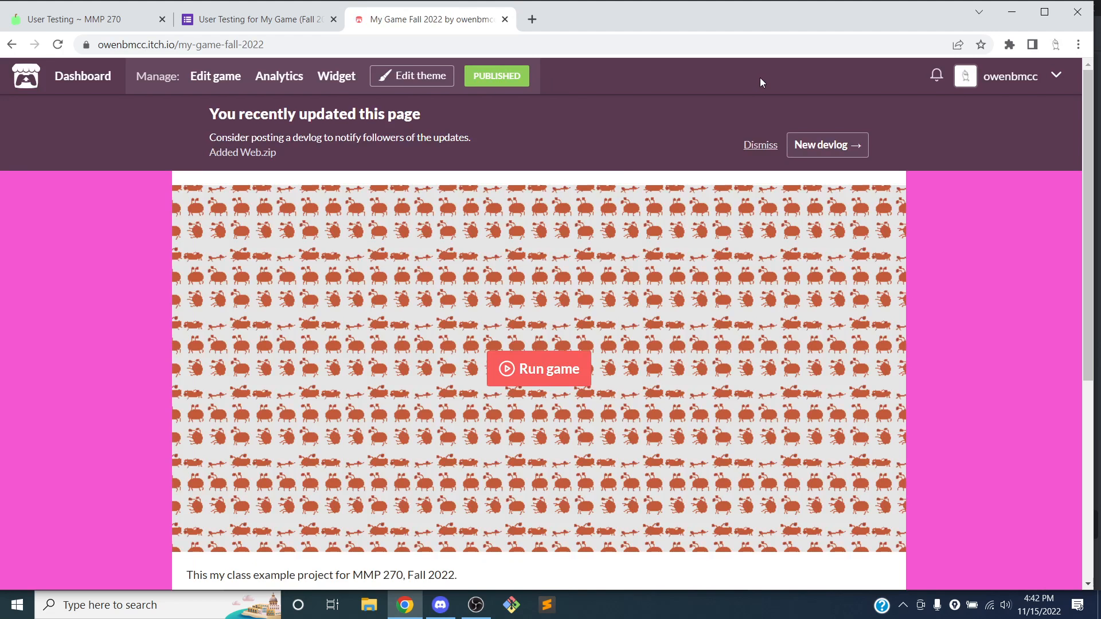
{"action": "scroll", "coordinate": [479, 229], "scroll_direction": "down", "scroll_amount": 5}
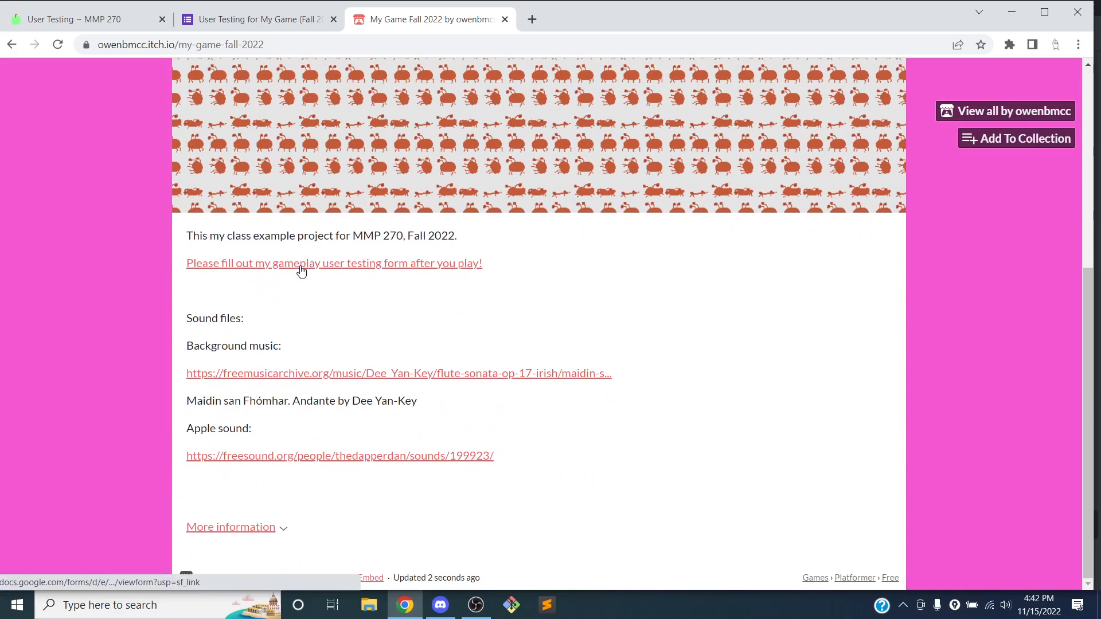
{"action": "left_click", "coordinate": [362, 273]}
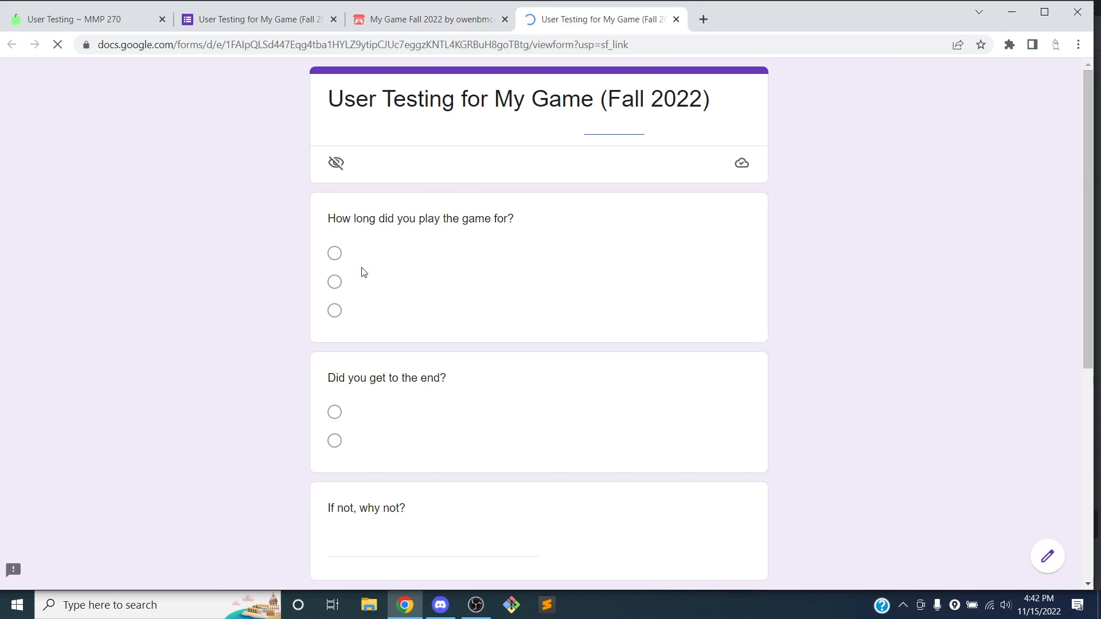
{"action": "left_click", "coordinate": [676, 19]}
Copy the address of the description's form link
{"action": "scroll", "coordinate": [582, 152], "scroll_direction": "up", "scroll_amount": 5}
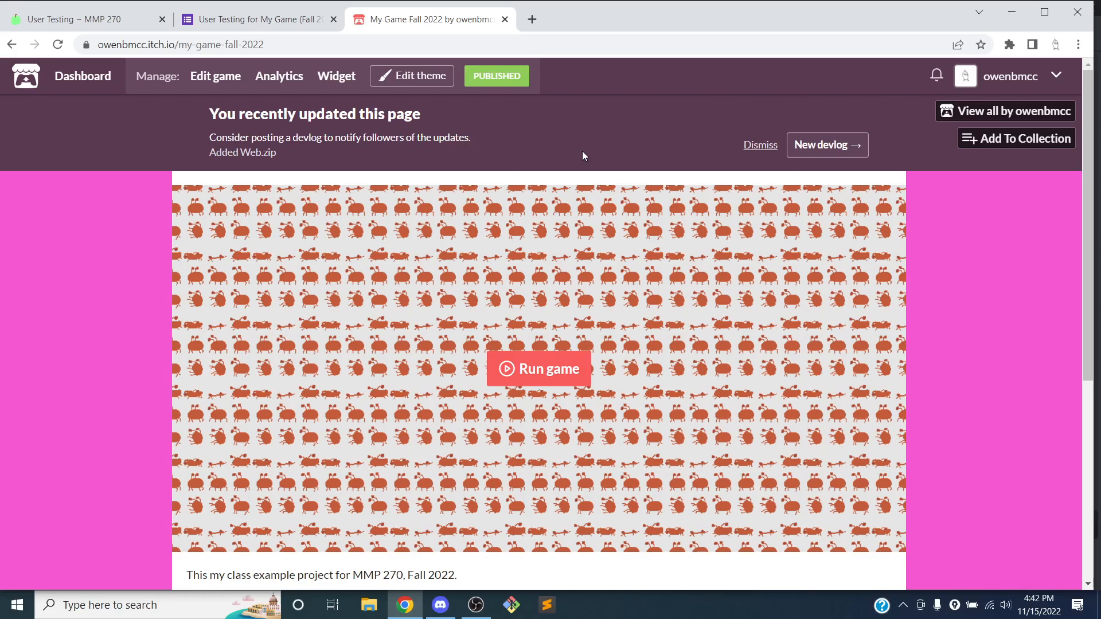
{"action": "scroll", "coordinate": [583, 151], "scroll_direction": "down", "scroll_amount": 3}
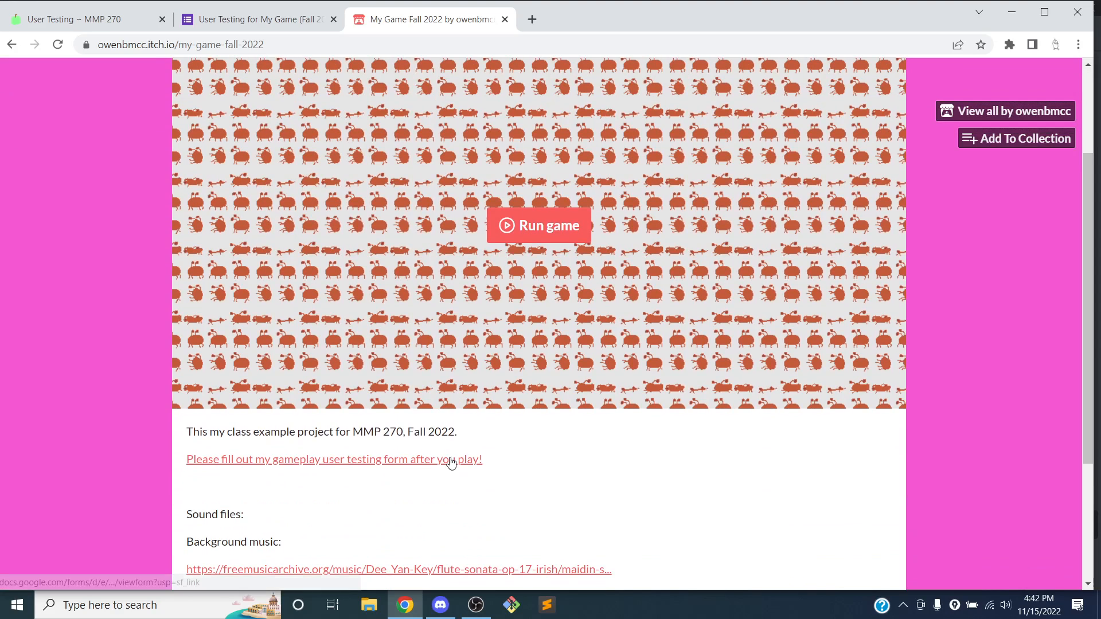
{"action": "scroll", "coordinate": [450, 462], "scroll_direction": "up", "scroll_amount": 3}
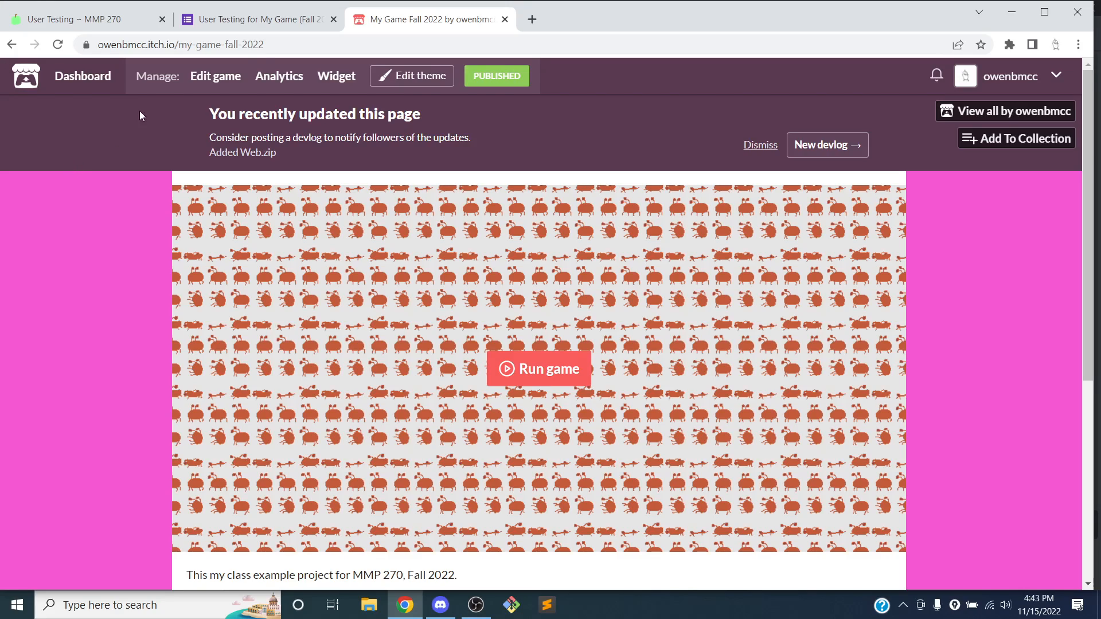
{"action": "scroll", "coordinate": [344, 216], "scroll_direction": "down", "scroll_amount": 4}
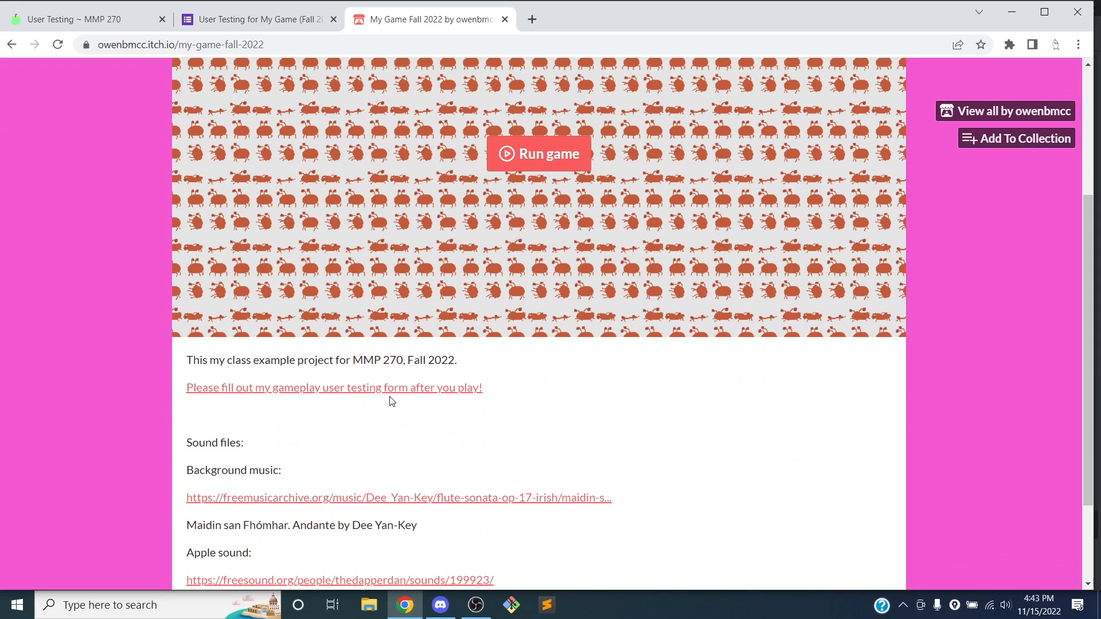
{"action": "right_click", "coordinate": [398, 391]}
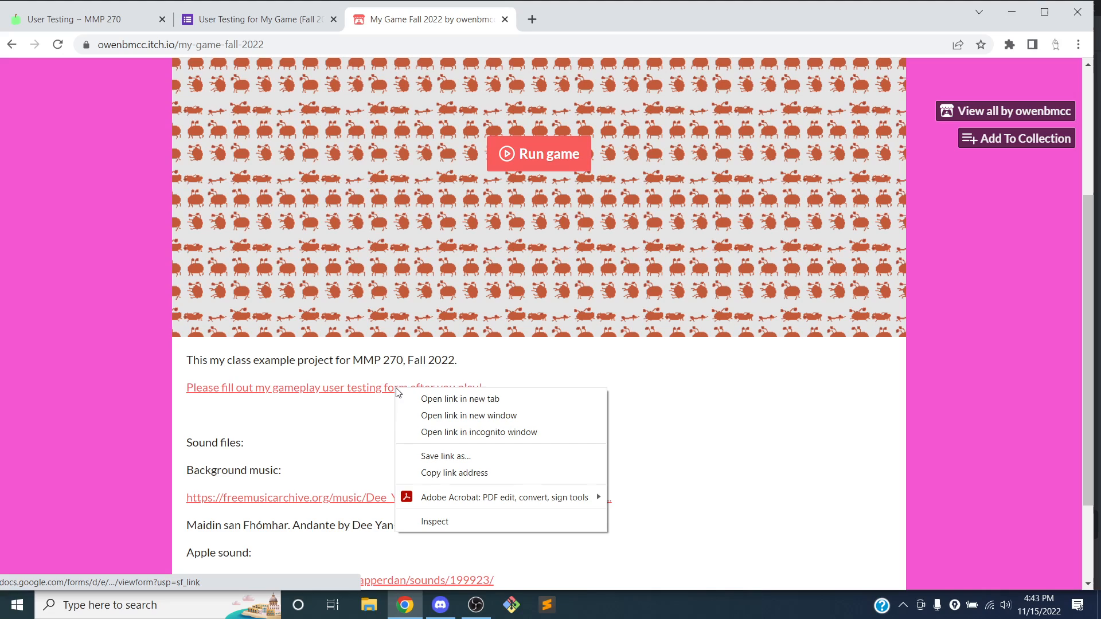
{"action": "left_click", "coordinate": [455, 473]}
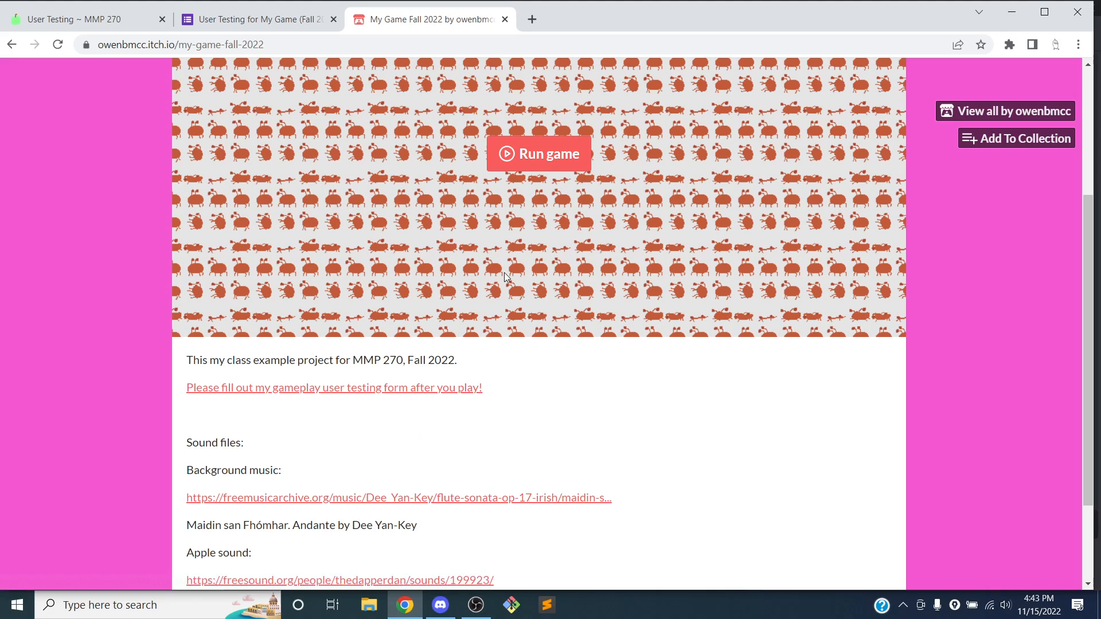
Load the copied form link in a new browser tab
{"action": "left_click", "coordinate": [538, 21]}
{"action": "key", "text": "ctrl+v"}
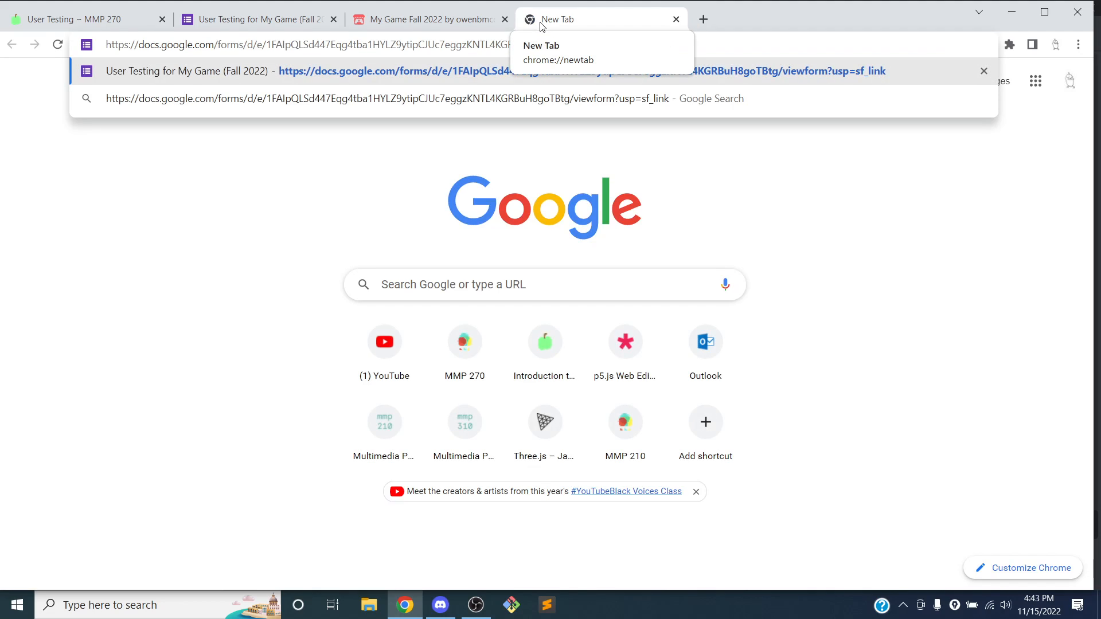
{"action": "key", "text": "Return"}
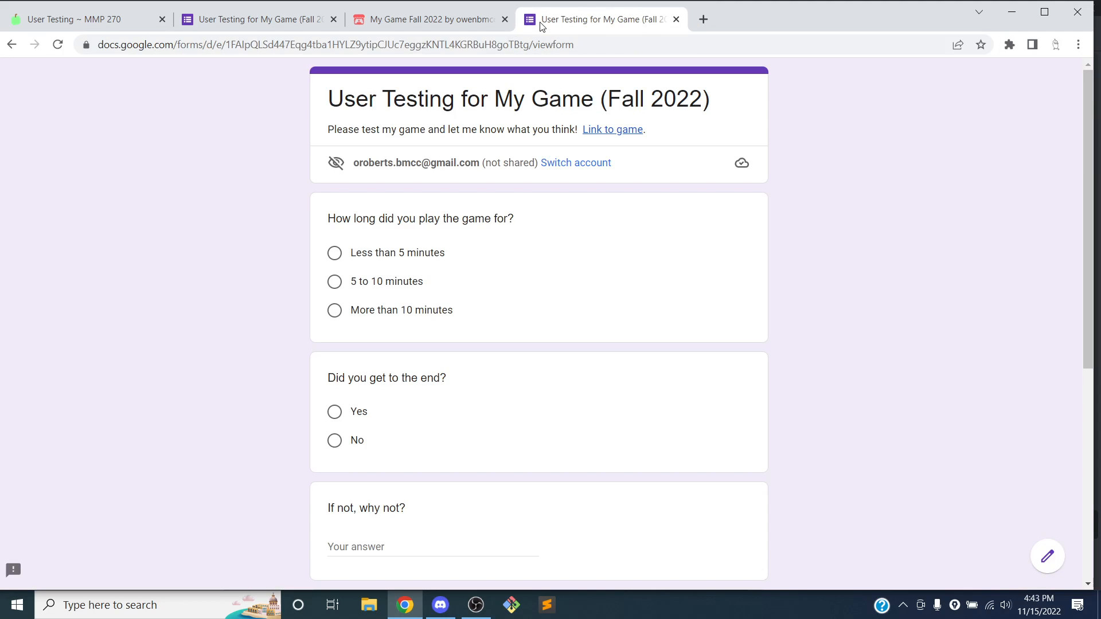
{"action": "scroll", "coordinate": [614, 179], "scroll_direction": "down", "scroll_amount": 6}
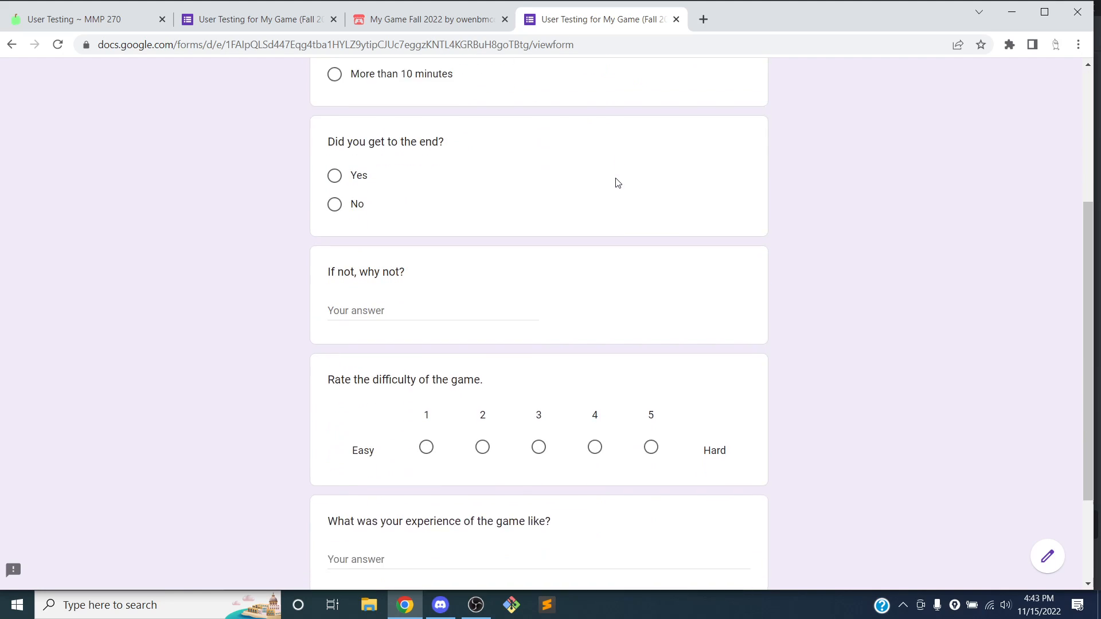
{"action": "scroll", "coordinate": [447, 238], "scroll_direction": "down", "scroll_amount": 1}
{"action": "scroll", "coordinate": [447, 238], "scroll_direction": "up", "scroll_amount": 5}
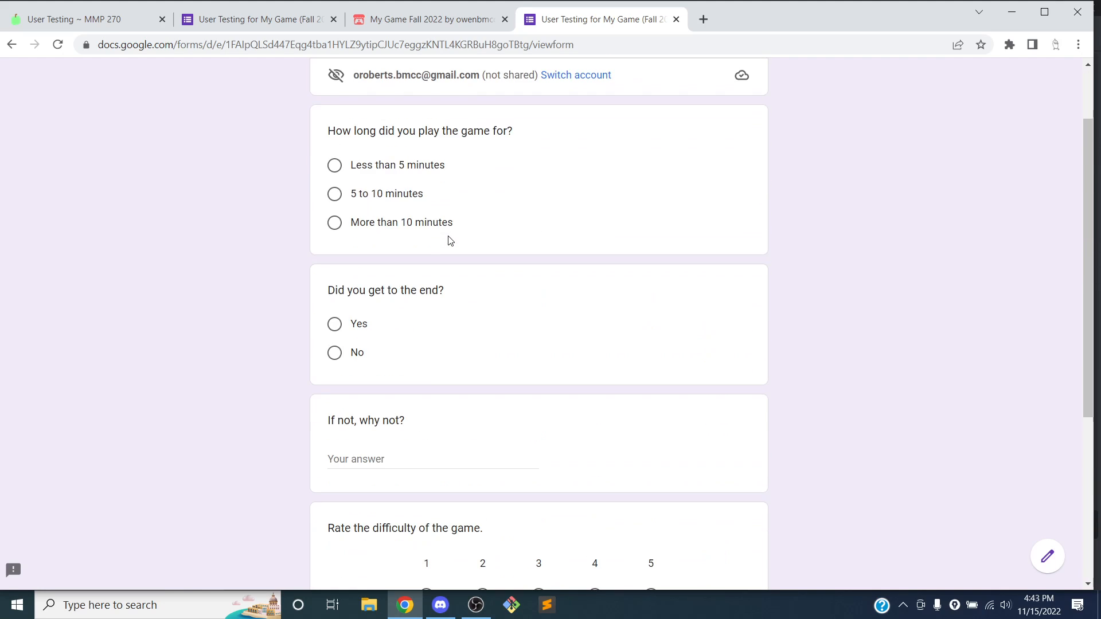
{"action": "scroll", "coordinate": [443, 200], "scroll_direction": "up", "scroll_amount": 2}
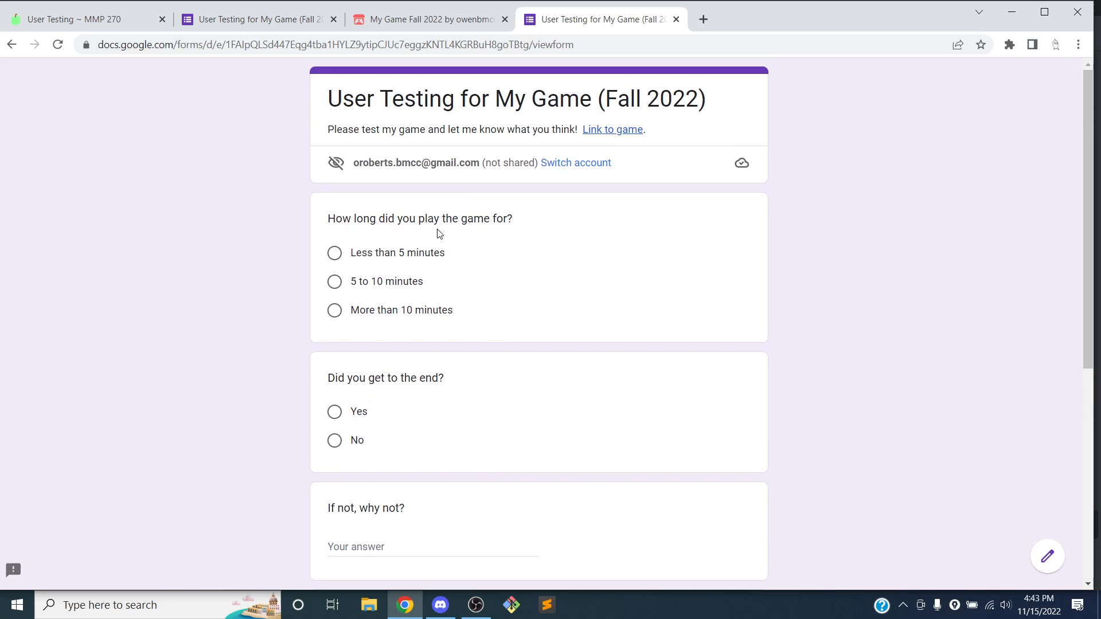
Submit a response: Less than 5 minutes, Yes, difficulty 4, 'It was really fun!', then reopen a blank form
{"action": "left_click", "coordinate": [387, 255]}
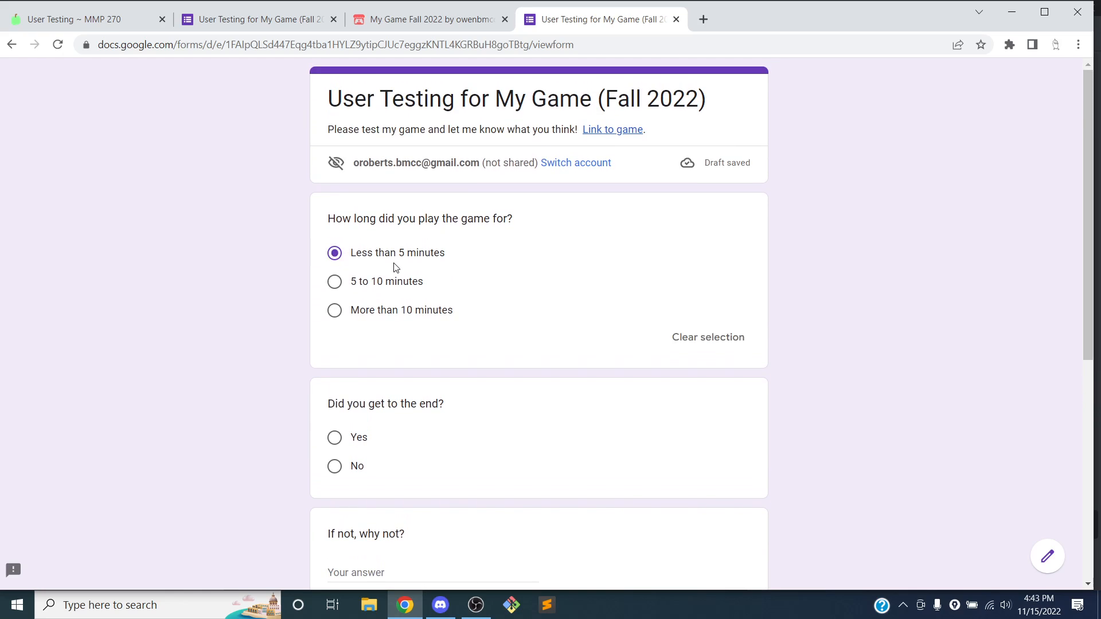
{"action": "scroll", "coordinate": [393, 265], "scroll_direction": "down", "scroll_amount": 3}
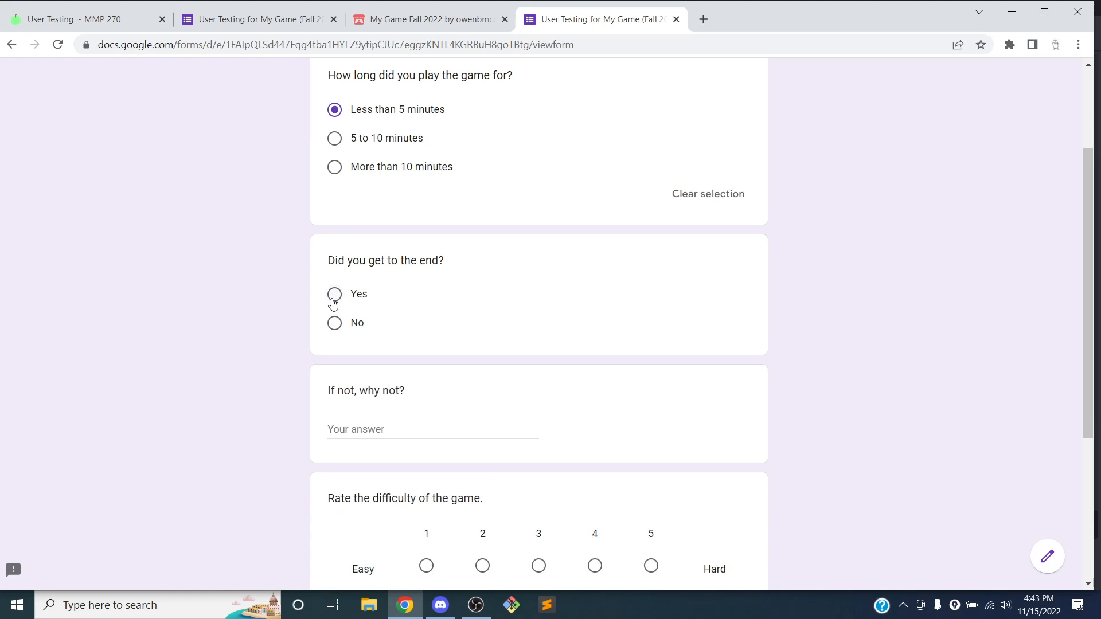
{"action": "left_click", "coordinate": [334, 294]}
{"action": "scroll", "coordinate": [371, 287], "scroll_direction": "down", "scroll_amount": 5}
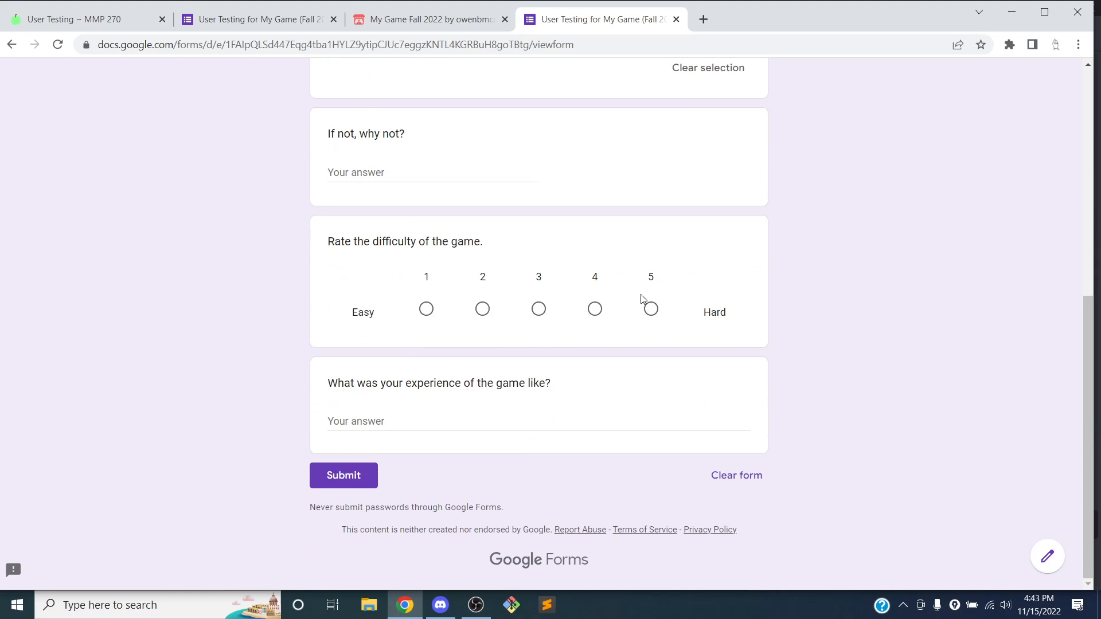
{"action": "left_click", "coordinate": [597, 313]}
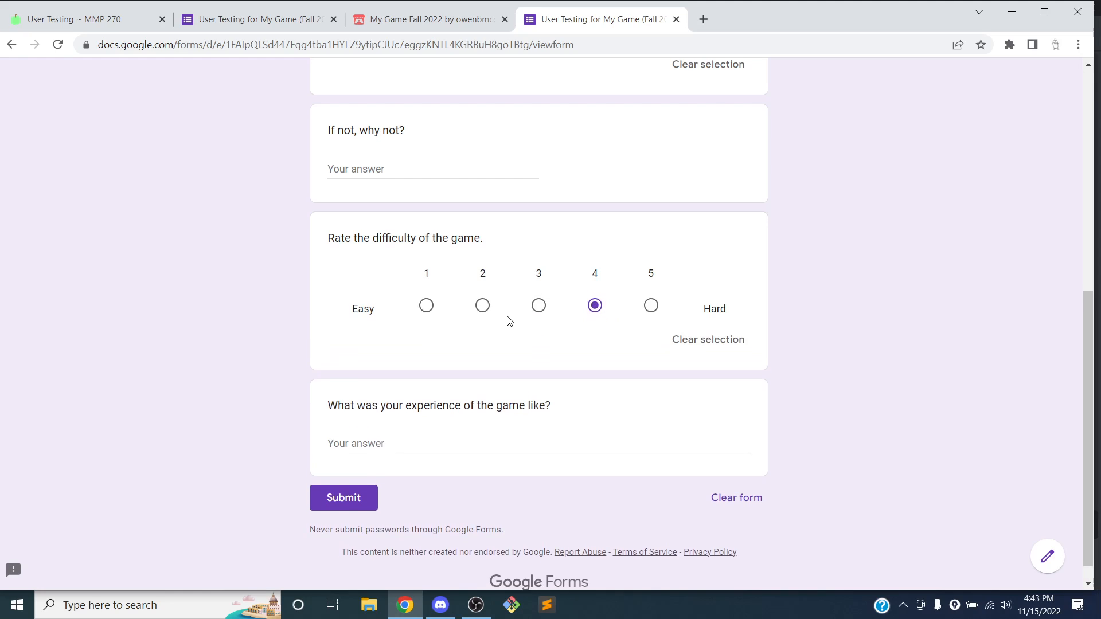
{"action": "scroll", "coordinate": [508, 320], "scroll_direction": "down", "scroll_amount": 1}
{"action": "left_click", "coordinate": [430, 417]}
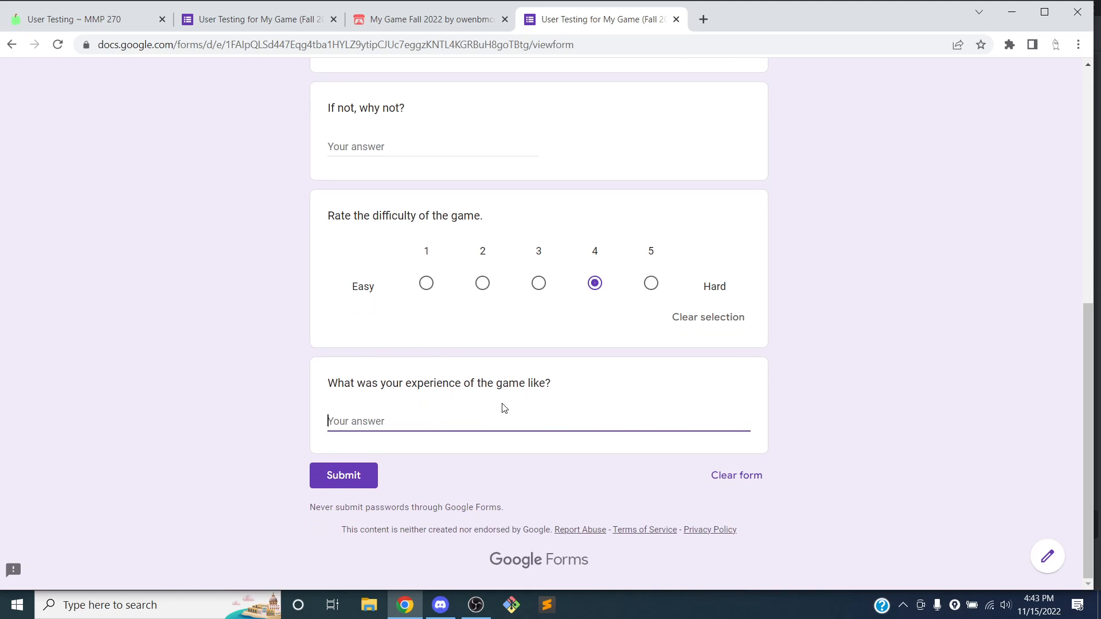
{"action": "type", "text": "It was really fun!"}
{"action": "left_click", "coordinate": [375, 479]}
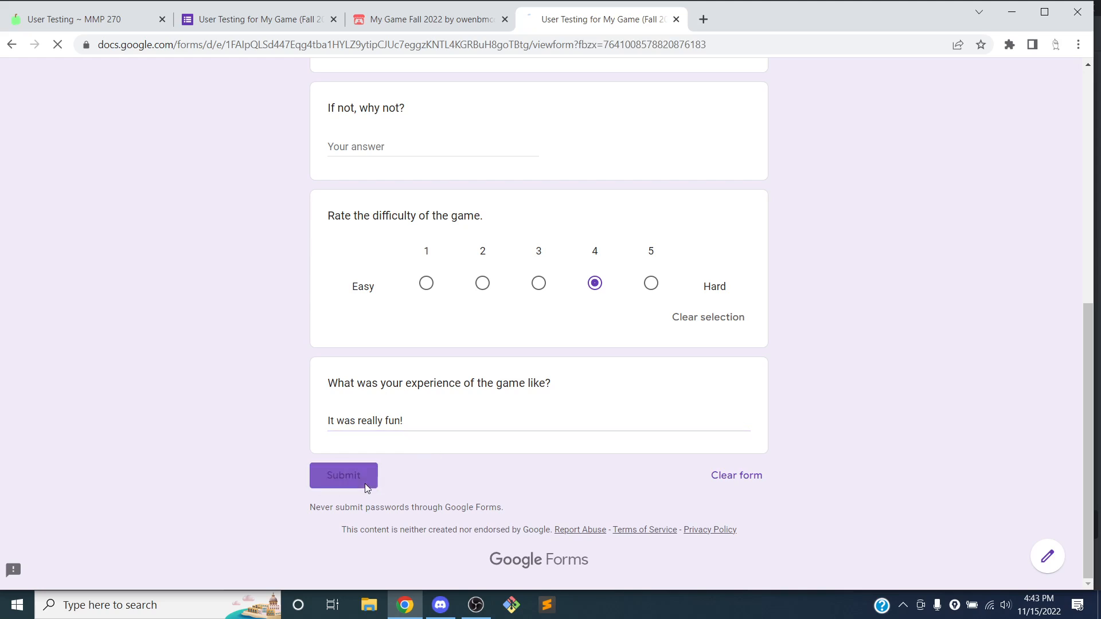
{"action": "left_click", "coordinate": [429, 174]}
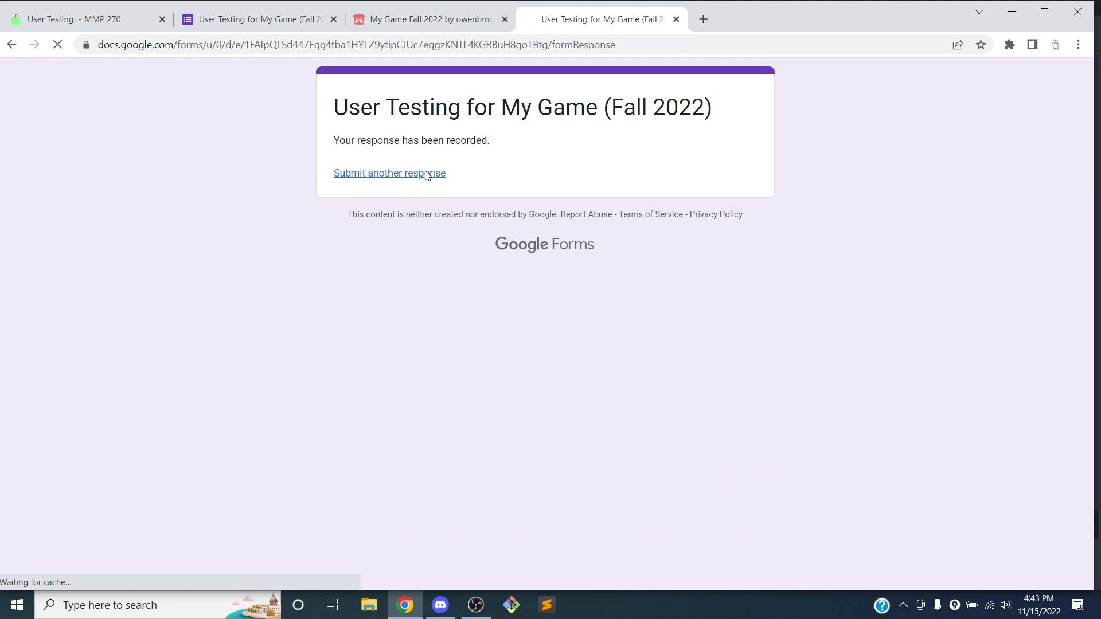
{"action": "scroll", "coordinate": [528, 293], "scroll_direction": "down", "scroll_amount": 5}
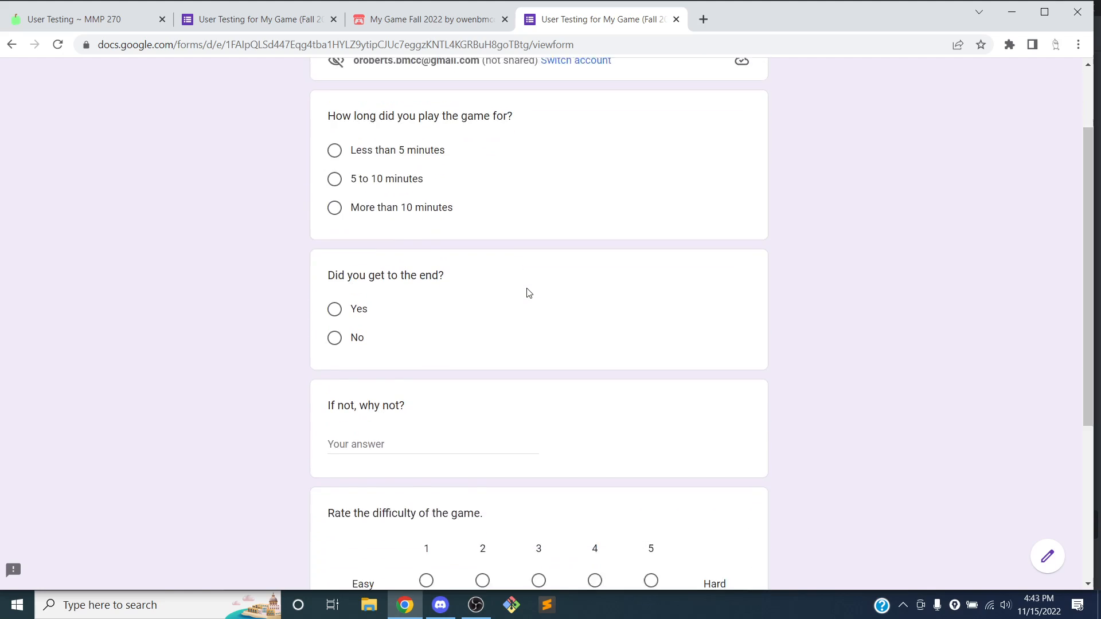
Submit a response: 5 to 10 minutes, No, difficulty 5, commenting it was too hard
{"action": "scroll", "coordinate": [528, 293], "scroll_direction": "up", "scroll_amount": 5}
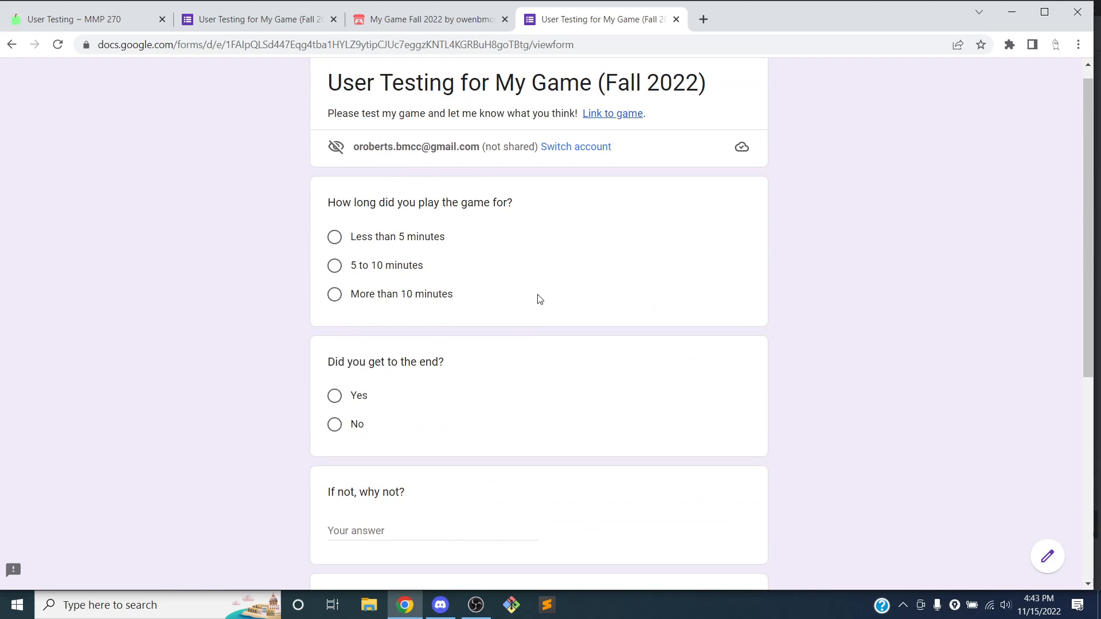
{"action": "scroll", "coordinate": [520, 291], "scroll_direction": "up", "scroll_amount": 1}
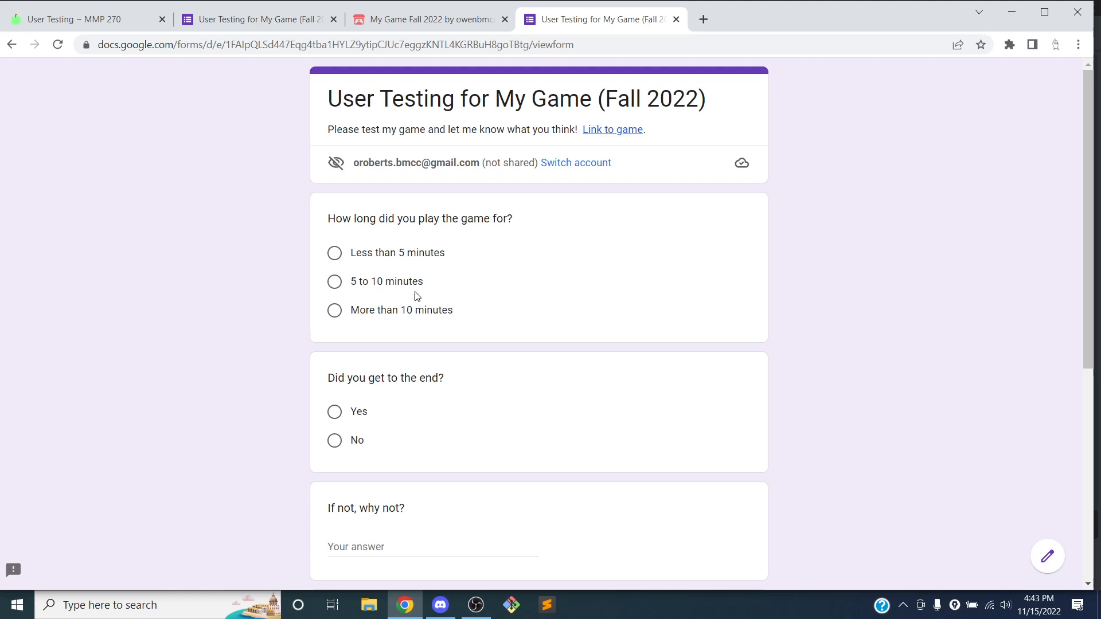
{"action": "left_click", "coordinate": [401, 284]}
{"action": "left_click", "coordinate": [351, 467]}
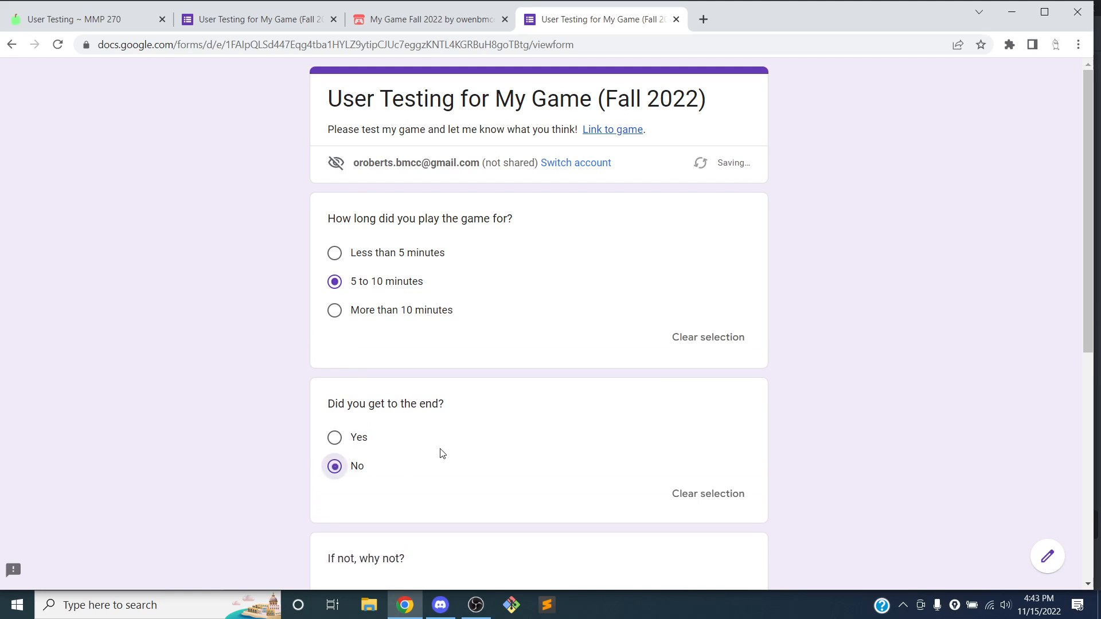
{"action": "scroll", "coordinate": [487, 436], "scroll_direction": "down", "scroll_amount": 3}
{"action": "left_click", "coordinate": [650, 520]}
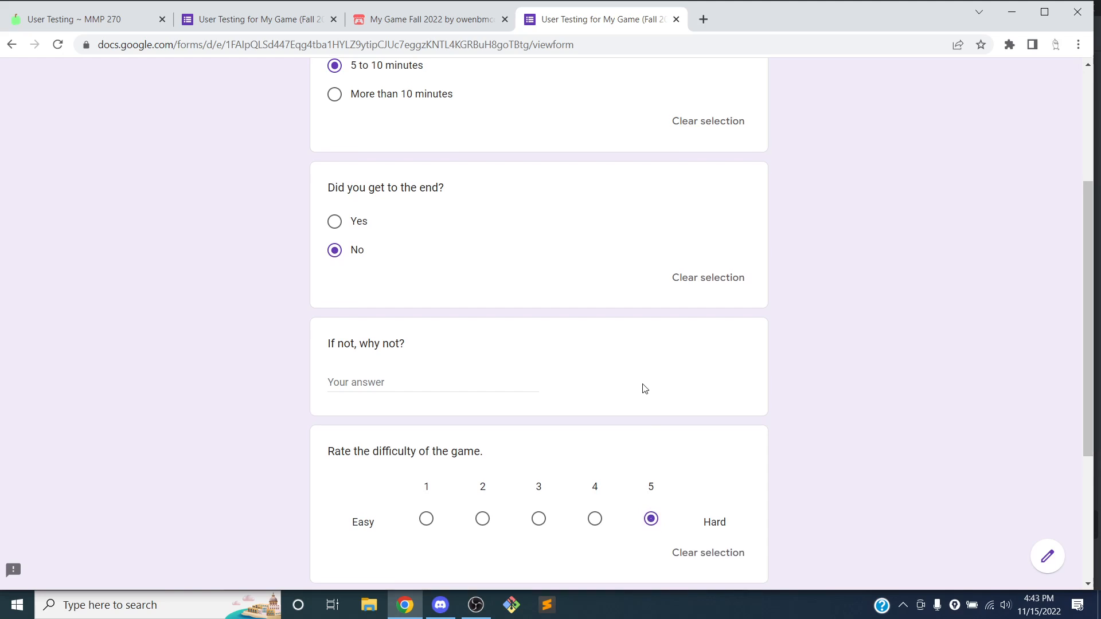
{"action": "scroll", "coordinate": [637, 373], "scroll_direction": "down", "scroll_amount": 4}
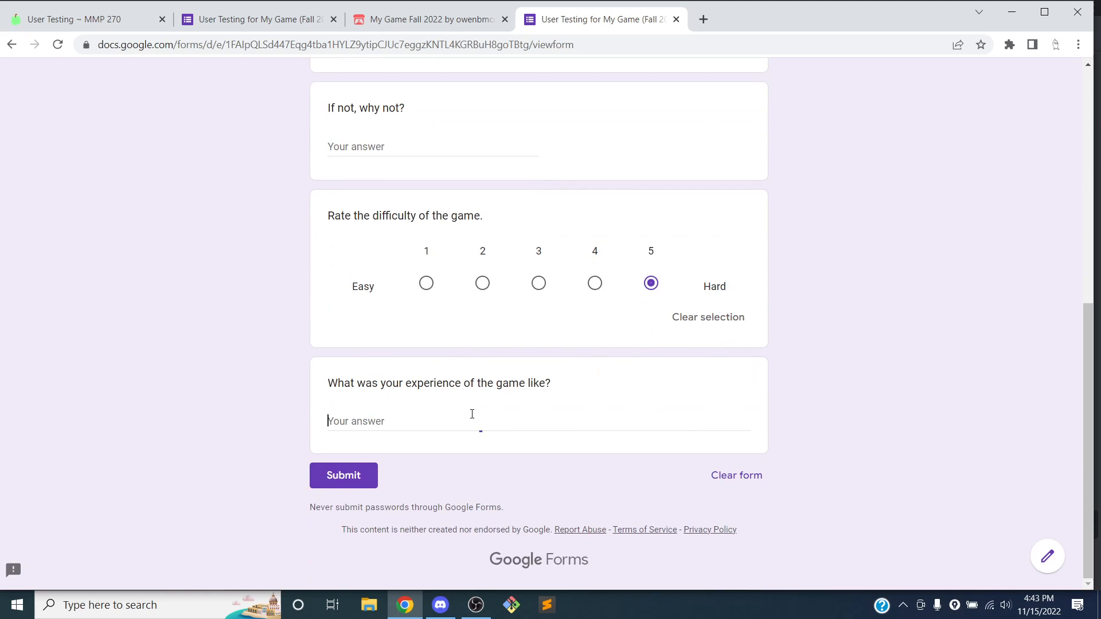
{"action": "type", "text": "I twa"}
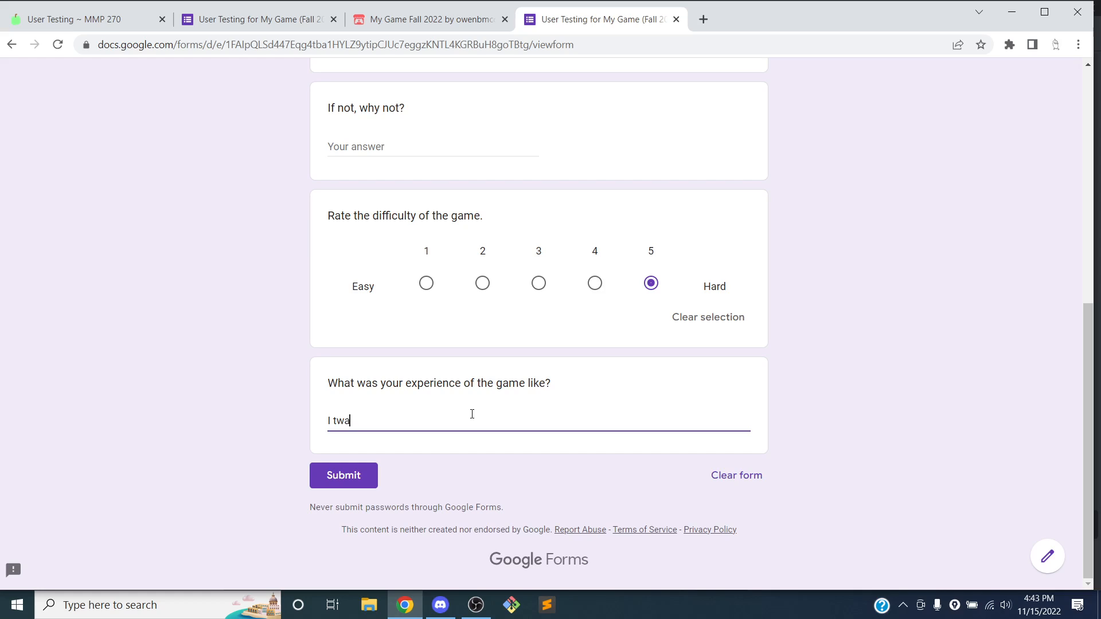
{"action": "type", "text": " was too hard :("}
{"action": "left_click", "coordinate": [349, 478]}
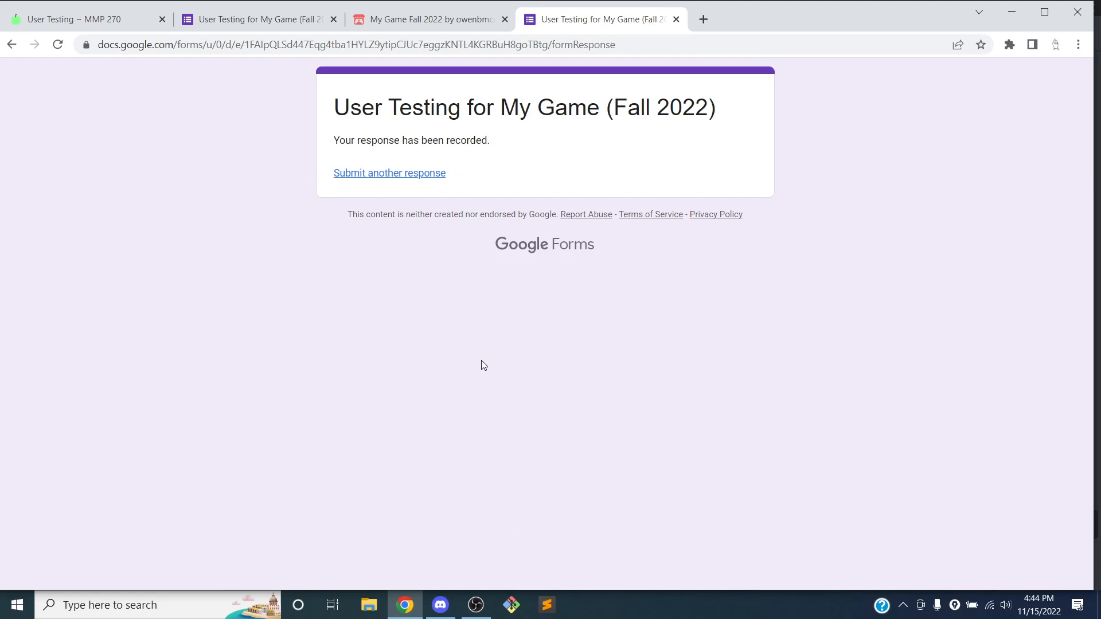
{"action": "left_click", "coordinate": [404, 174]}
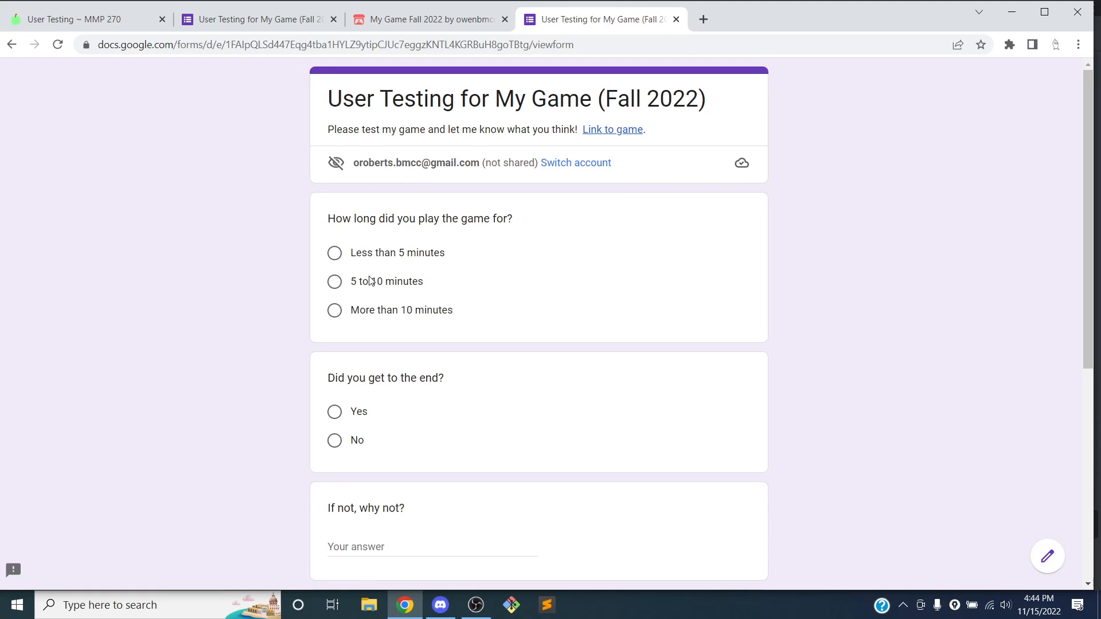
Submit a third response: More than 10 minutes, Yes, difficulty 1, 'It was really easy', then return to the editor
{"action": "left_click", "coordinate": [376, 312]}
{"action": "left_click", "coordinate": [343, 445]}
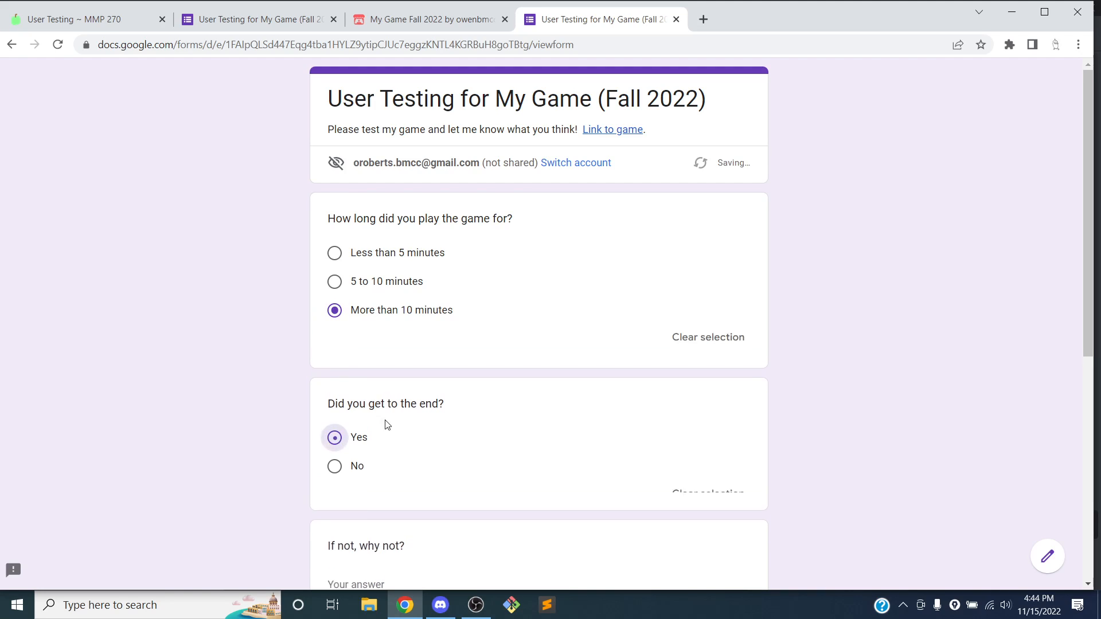
{"action": "scroll", "coordinate": [455, 376], "scroll_direction": "down", "scroll_amount": 5}
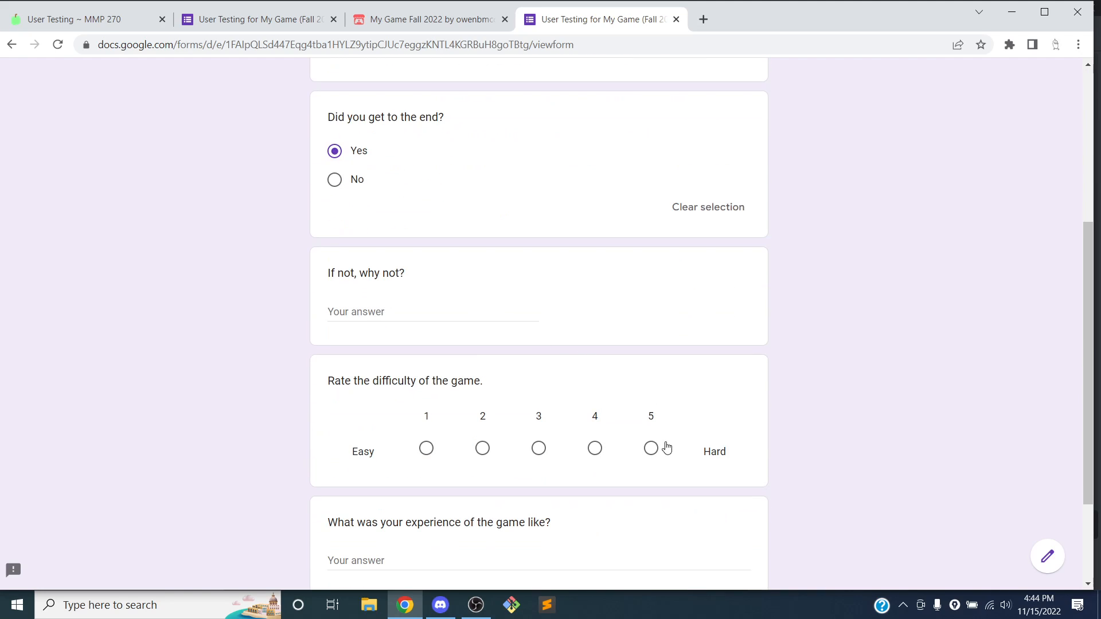
{"action": "left_click", "coordinate": [652, 448]}
{"action": "scroll", "coordinate": [578, 338], "scroll_direction": "down", "scroll_amount": 3}
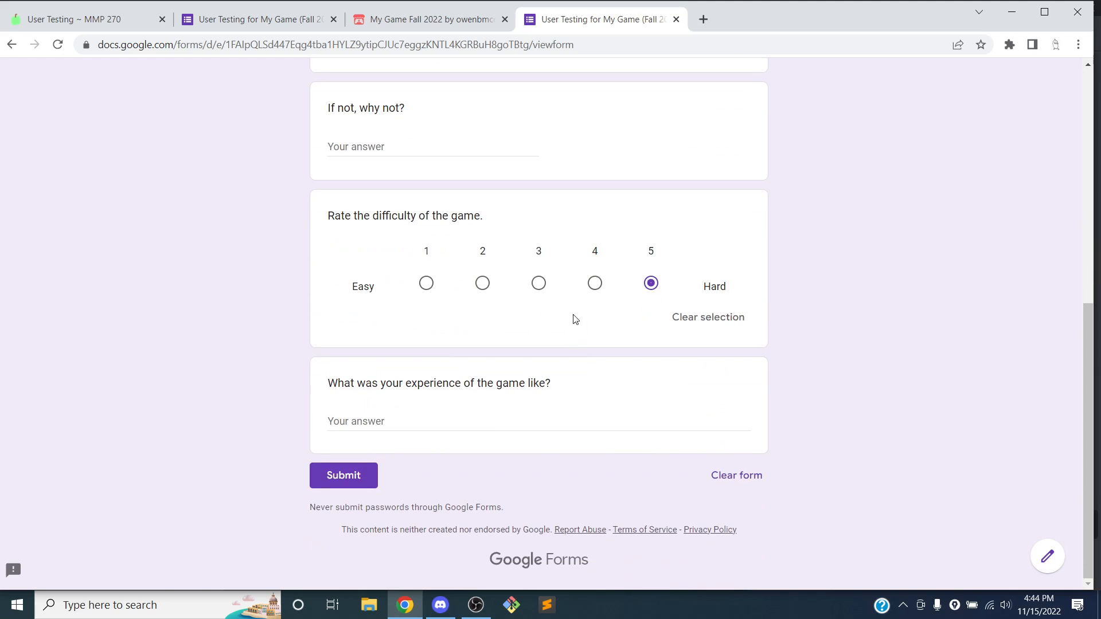
{"action": "left_click", "coordinate": [429, 285]}
{"action": "left_click", "coordinate": [435, 416]}
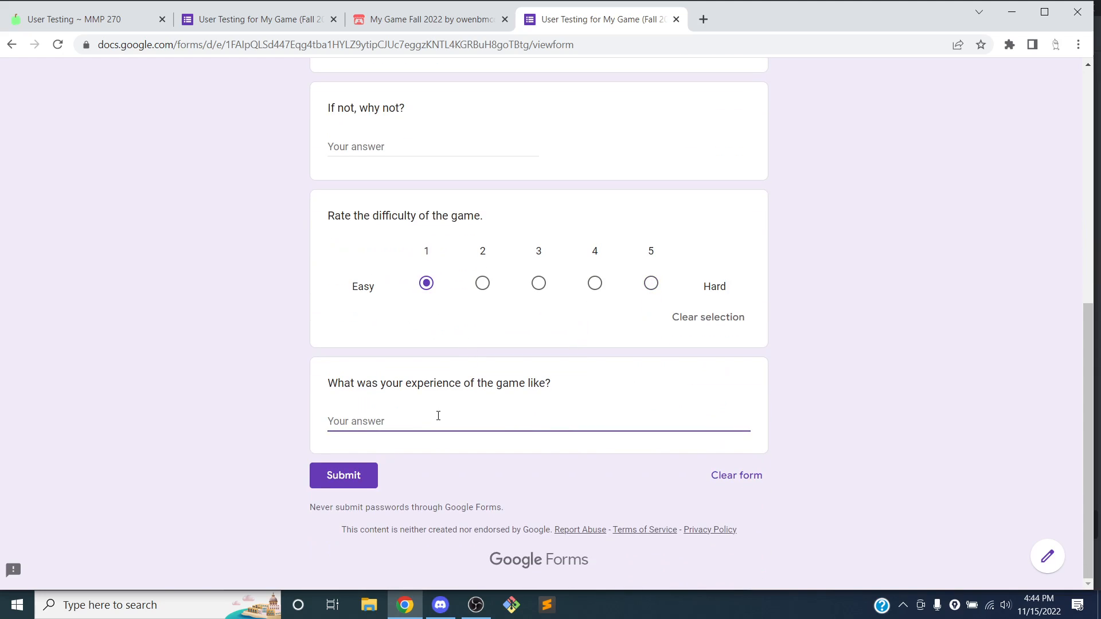
{"action": "type", "text": "It was really easy :)"}
{"action": "left_click", "coordinate": [330, 480]}
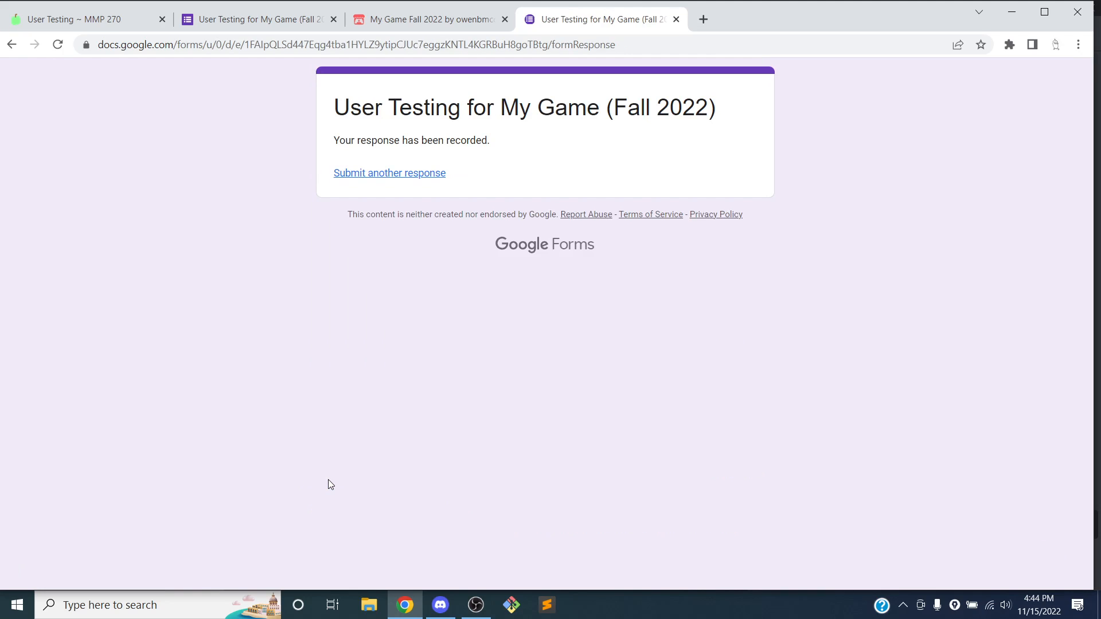
{"action": "left_click", "coordinate": [258, 23]}
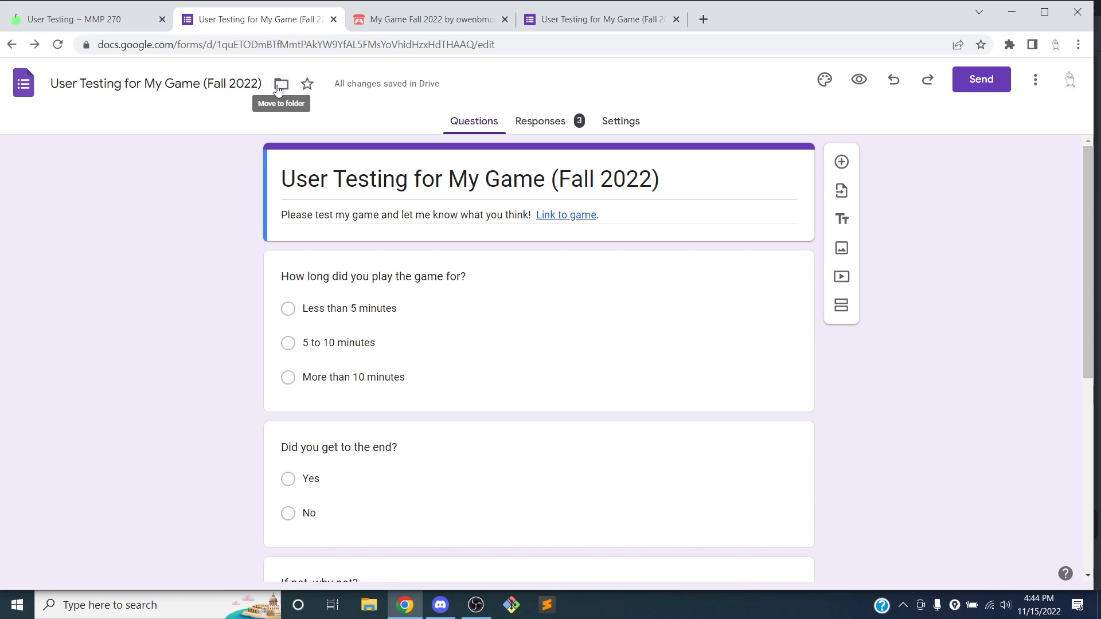
Open the Responses summary and copy the 'How long did you play the game for?' pie chart
{"action": "left_click", "coordinate": [536, 125]}
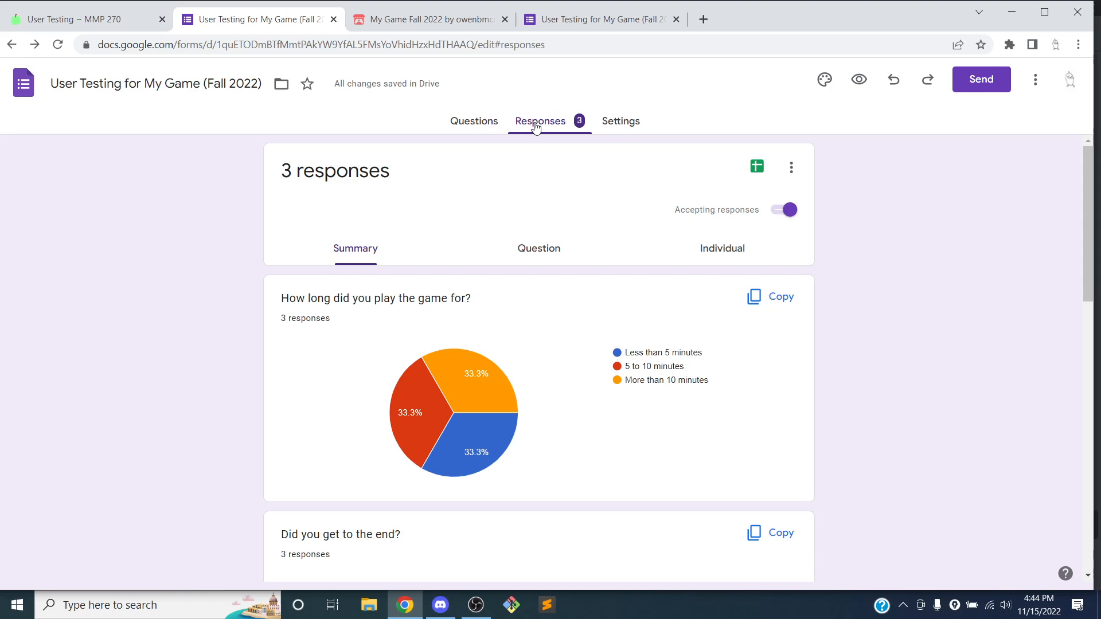
{"action": "scroll", "coordinate": [539, 305], "scroll_direction": "down", "scroll_amount": 3}
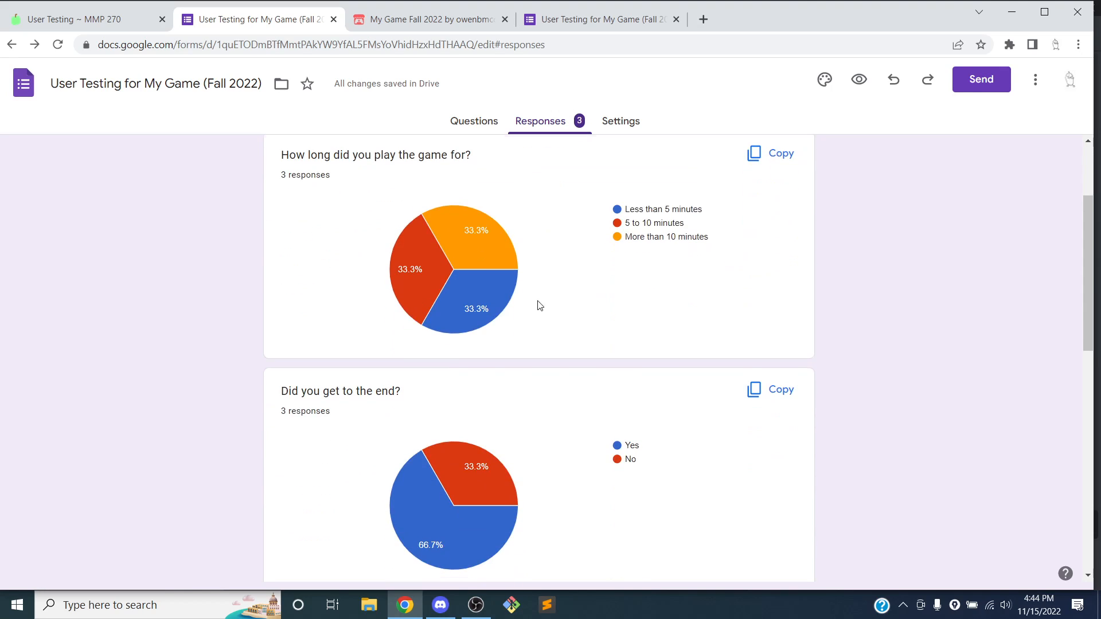
{"action": "scroll", "coordinate": [573, 321], "scroll_direction": "up", "scroll_amount": 3}
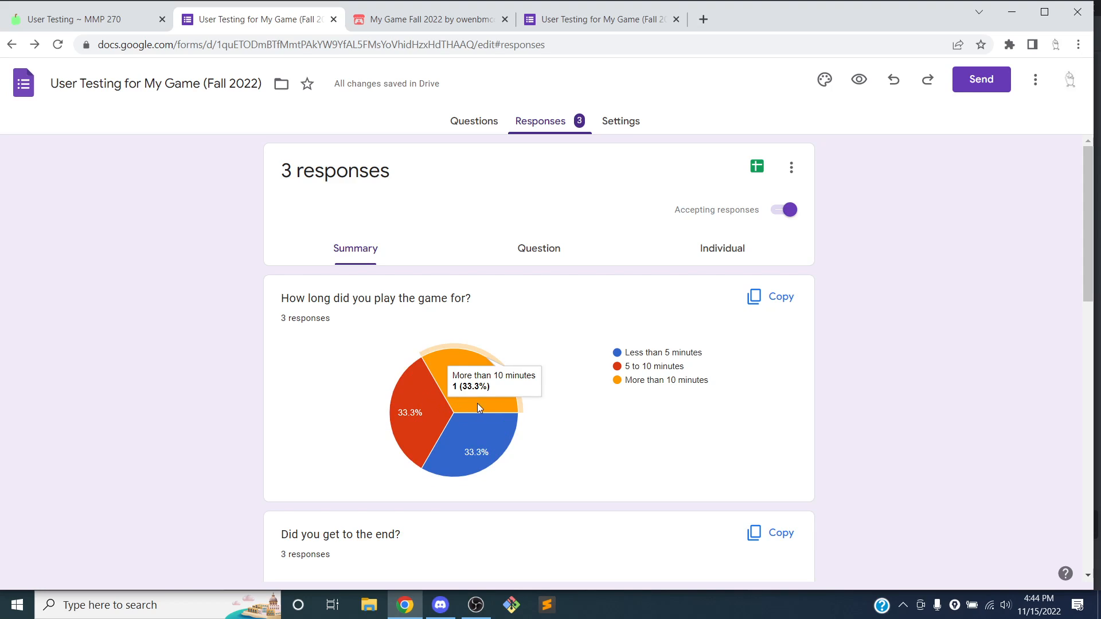
{"action": "left_click", "coordinate": [761, 301]}
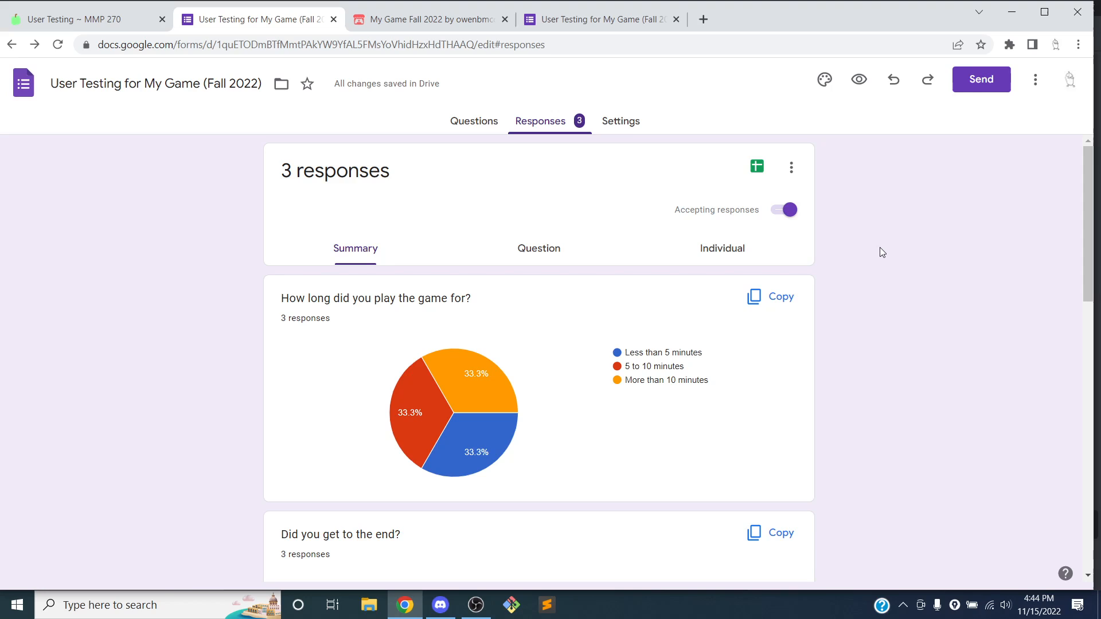
Review the remaining charts: playtime split 33.3% each, difficulty ratings 1, 4 and 5
{"action": "scroll", "coordinate": [886, 241], "scroll_direction": "down", "scroll_amount": 5}
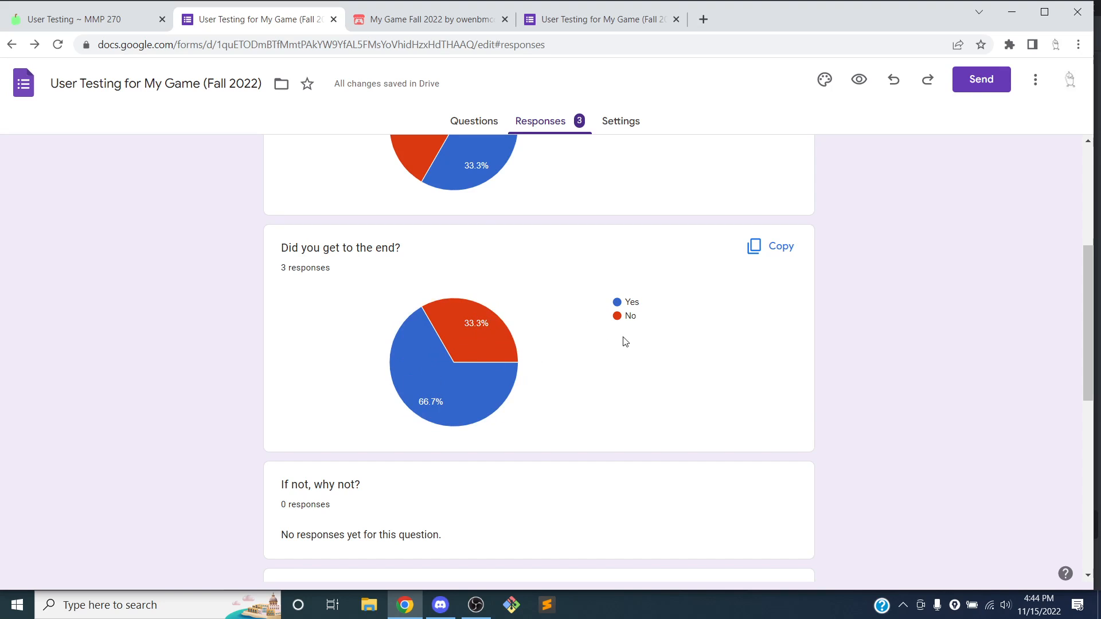
{"action": "scroll", "coordinate": [676, 299], "scroll_direction": "down", "scroll_amount": 3}
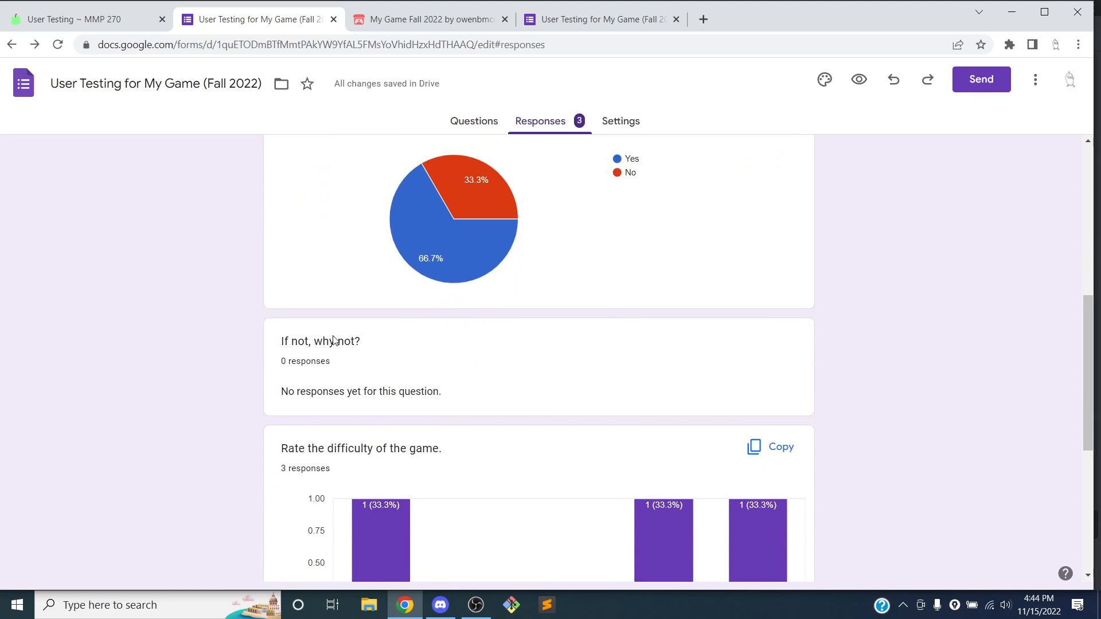
{"action": "scroll", "coordinate": [379, 337], "scroll_direction": "down", "scroll_amount": 3}
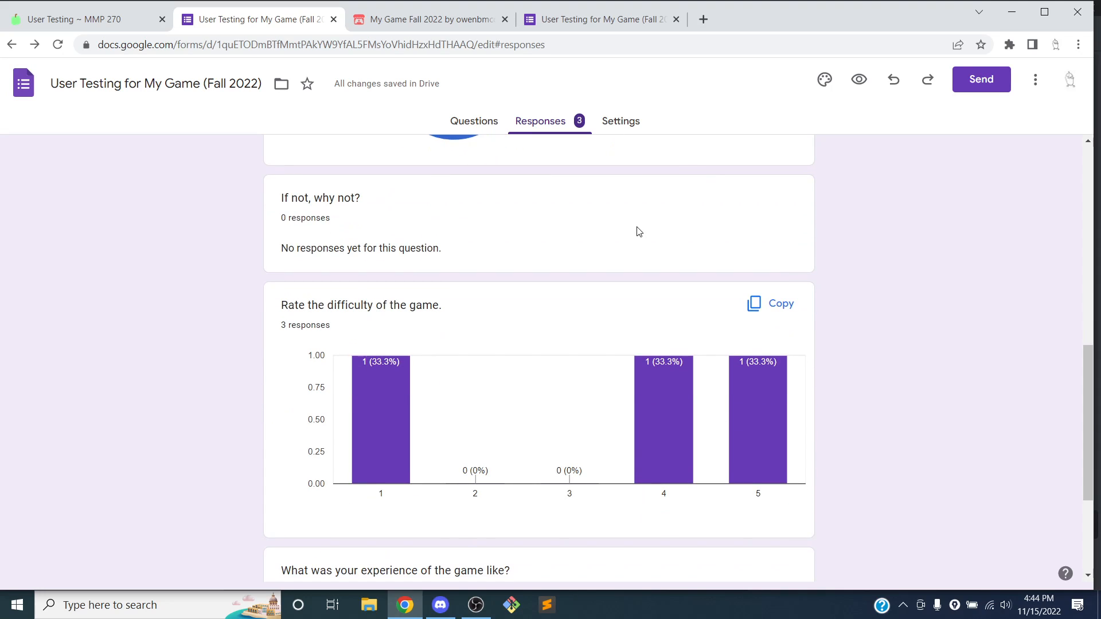
{"action": "scroll", "coordinate": [631, 235], "scroll_direction": "down", "scroll_amount": 3}
{"action": "scroll", "coordinate": [418, 270], "scroll_direction": "up", "scroll_amount": 1}
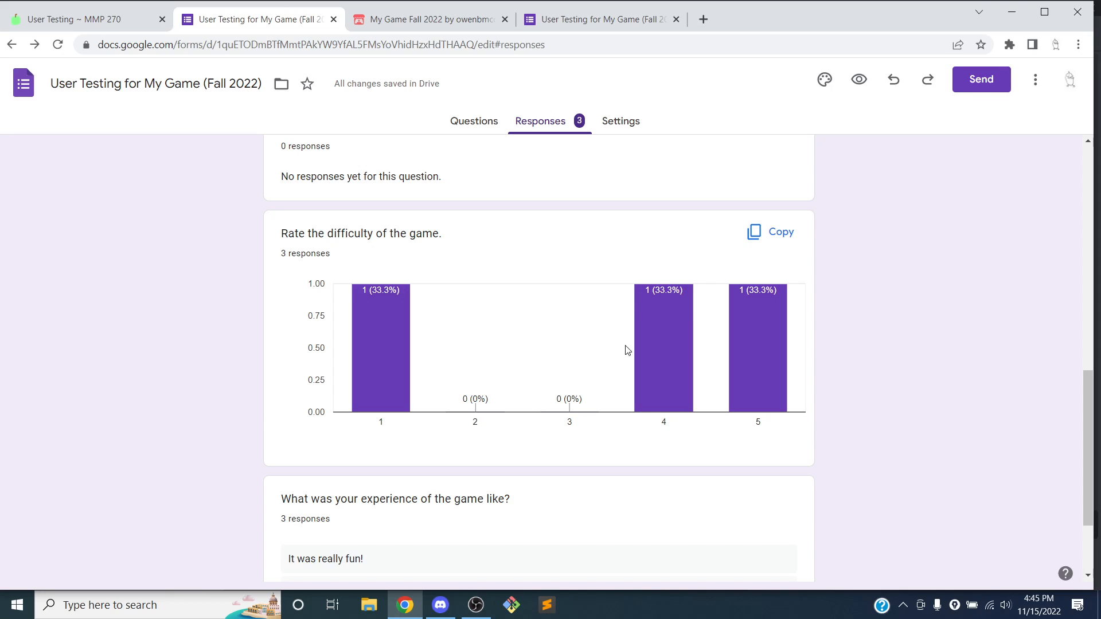
{"action": "mouse_move", "coordinate": [744, 341]}
{"action": "scroll", "coordinate": [423, 241], "scroll_direction": "down", "scroll_amount": 2}
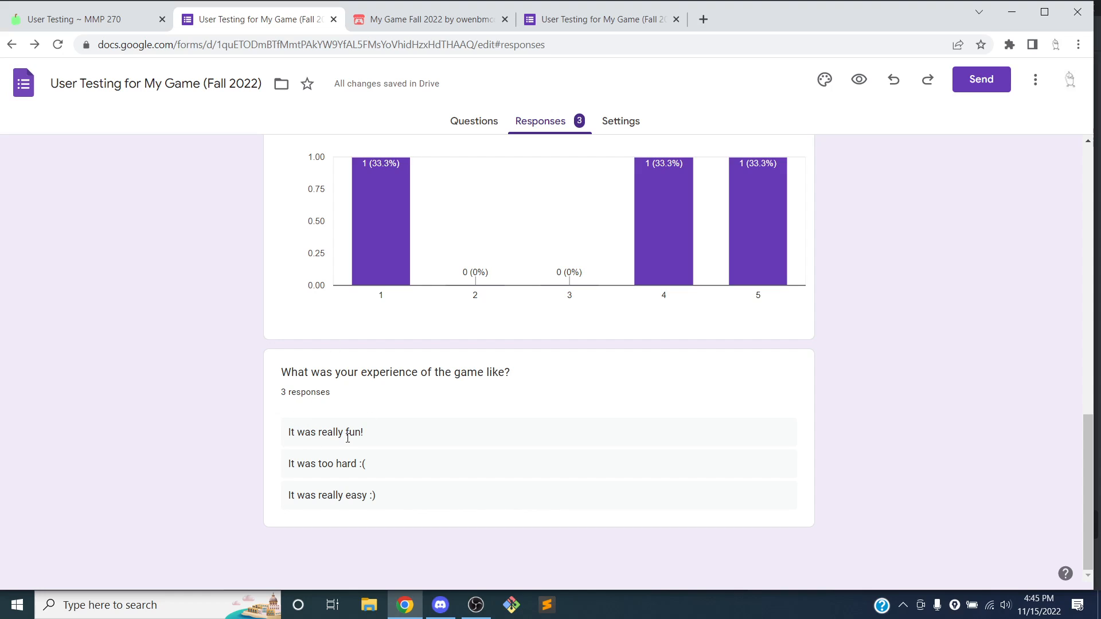
{"action": "scroll", "coordinate": [344, 423], "scroll_direction": "up", "scroll_amount": 4}
{"action": "scroll", "coordinate": [338, 416], "scroll_direction": "down", "scroll_amount": 4}
{"action": "scroll", "coordinate": [497, 441], "scroll_direction": "up", "scroll_amount": 15}
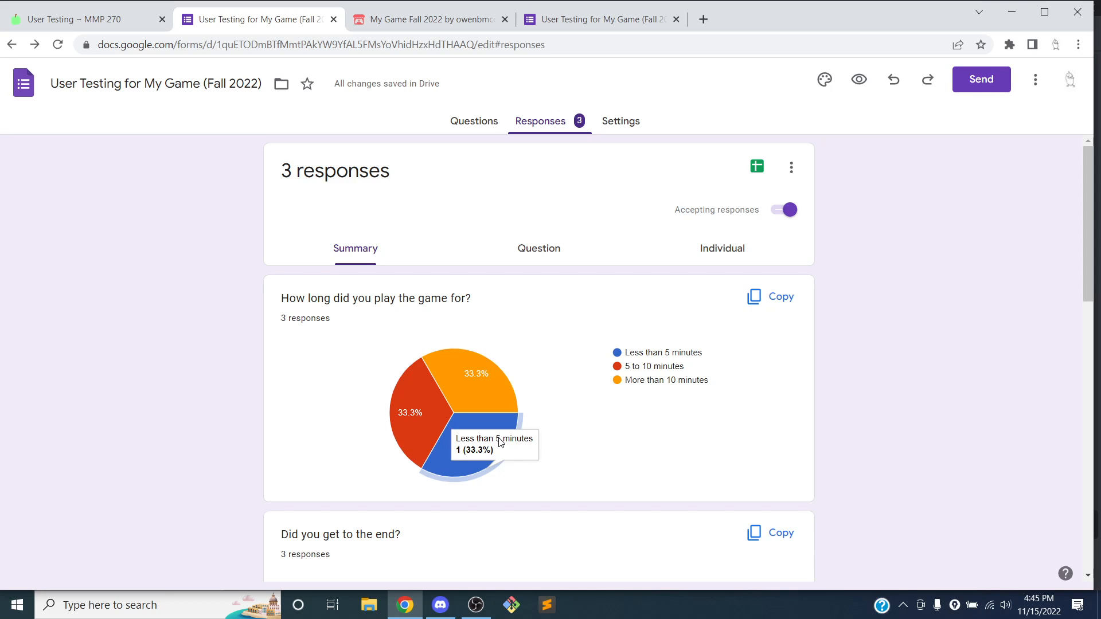
Go to the OpenLab MMP 270 site, sign in with the account credentials, and start a new post
{"action": "key", "text": "ctrl+t"}
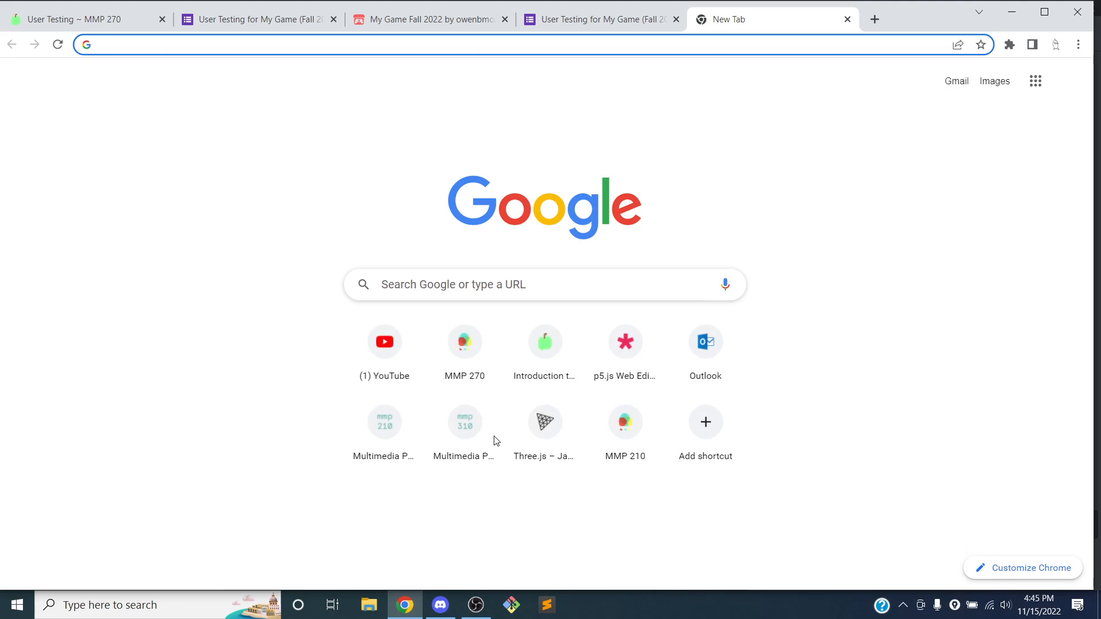
{"action": "type", "text": "open"}
{"action": "key", "text": "Return"}
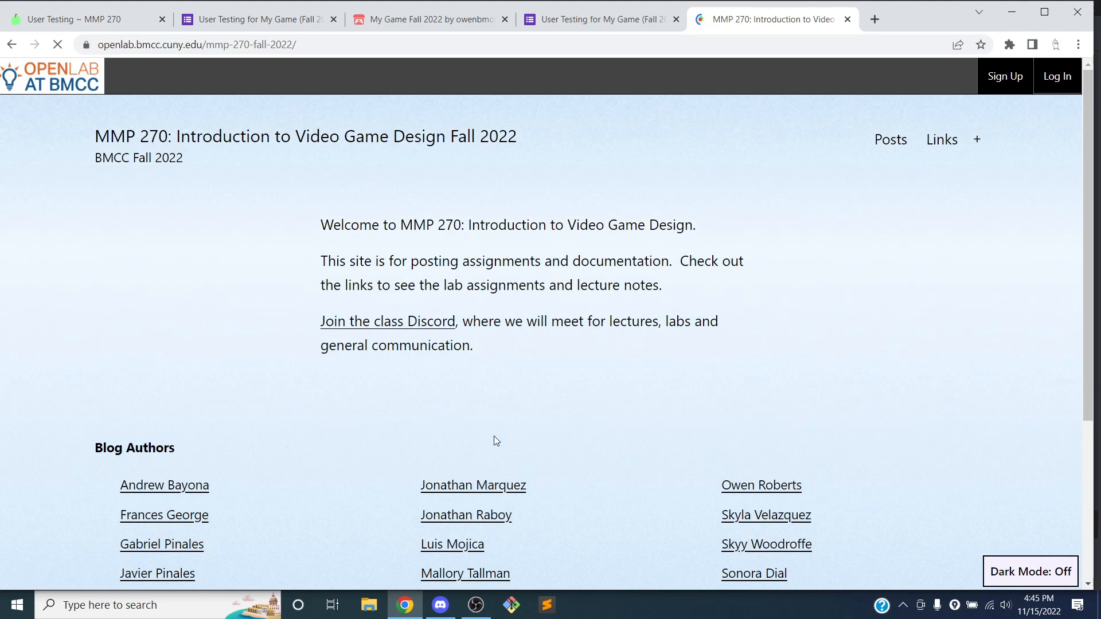
{"action": "left_click", "coordinate": [1056, 76]}
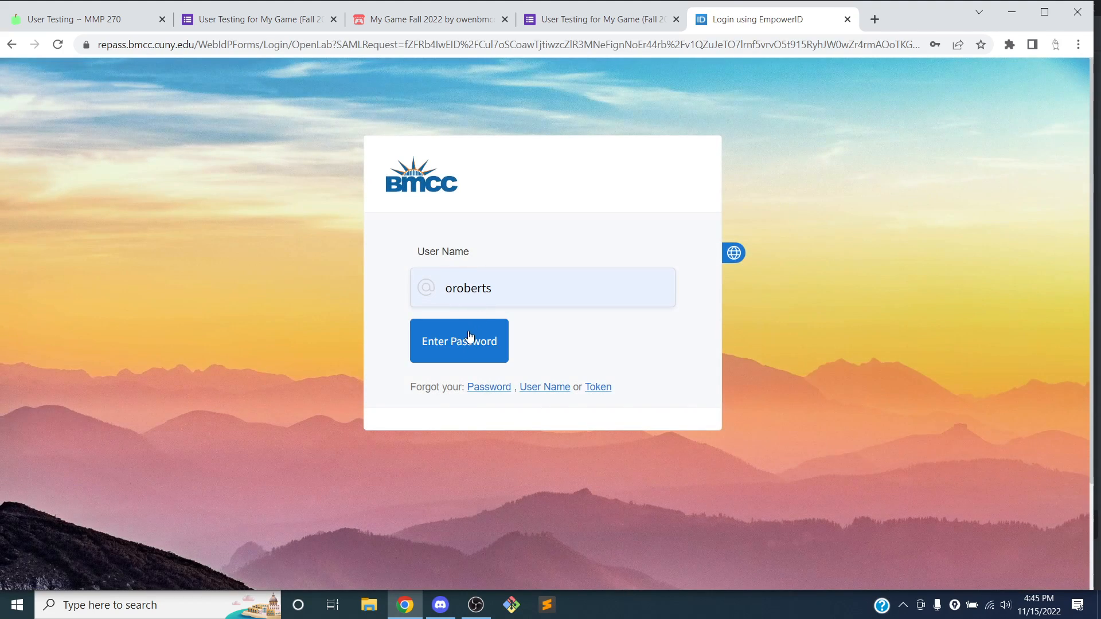
{"action": "left_click", "coordinate": [467, 341]}
{"action": "left_click", "coordinate": [497, 317]}
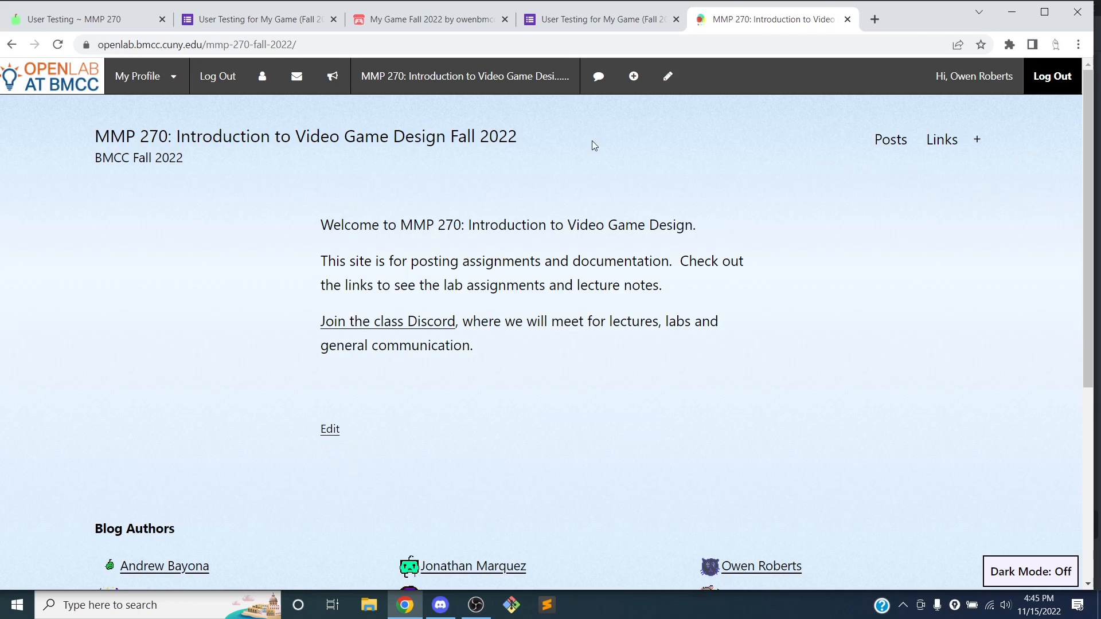
{"action": "left_click", "coordinate": [633, 84]}
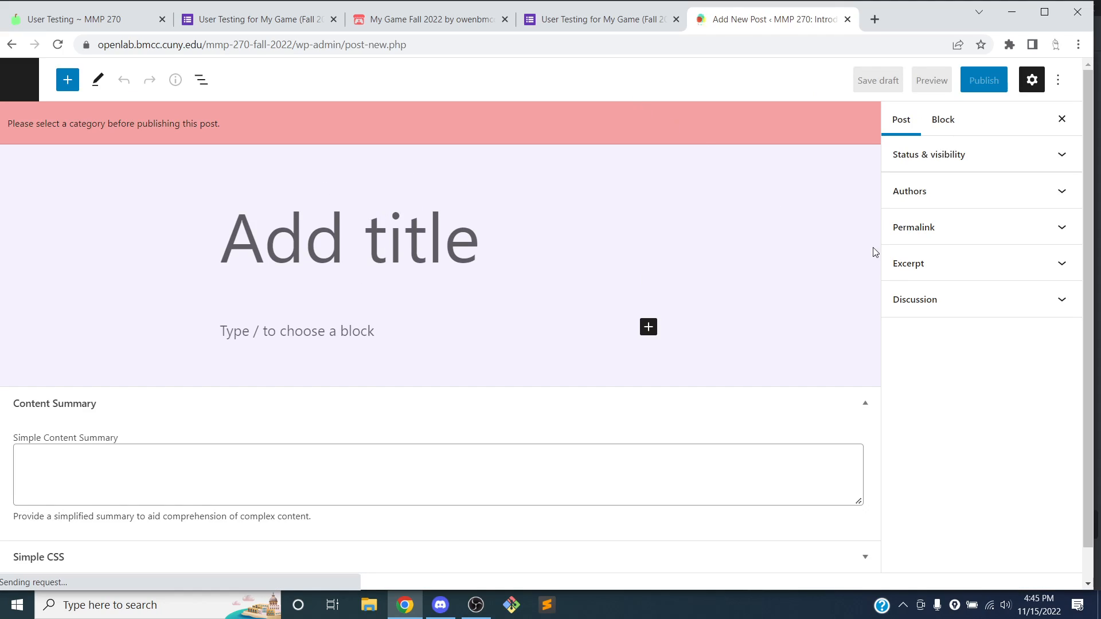
Search the post categories for 'user' and file the post under User Testing
{"action": "left_click", "coordinate": [918, 317]}
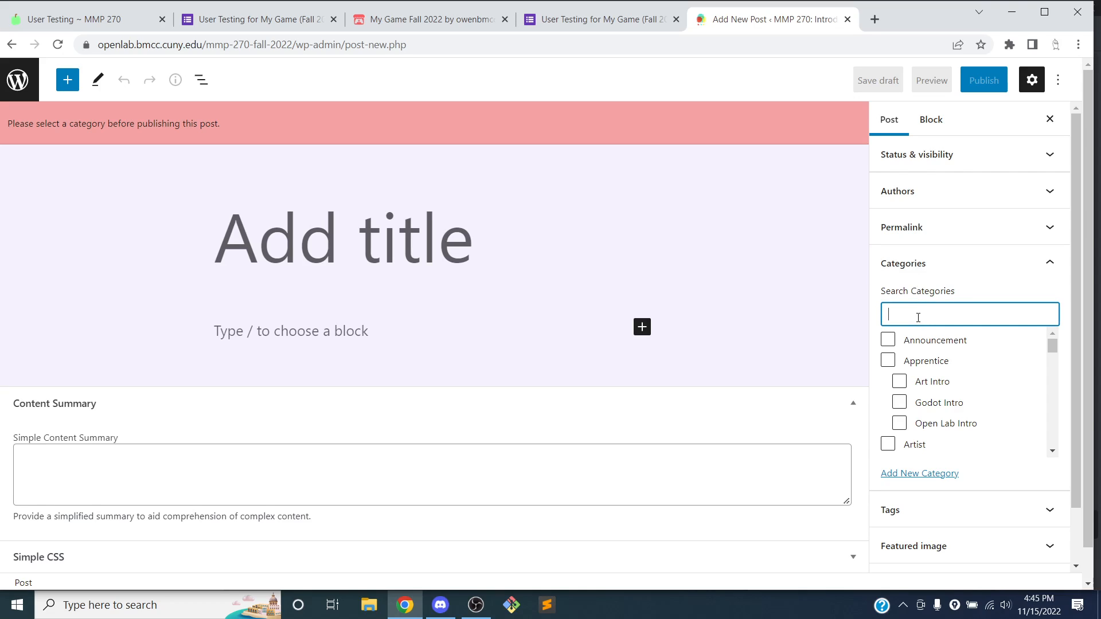
{"action": "type", "text": "user"}
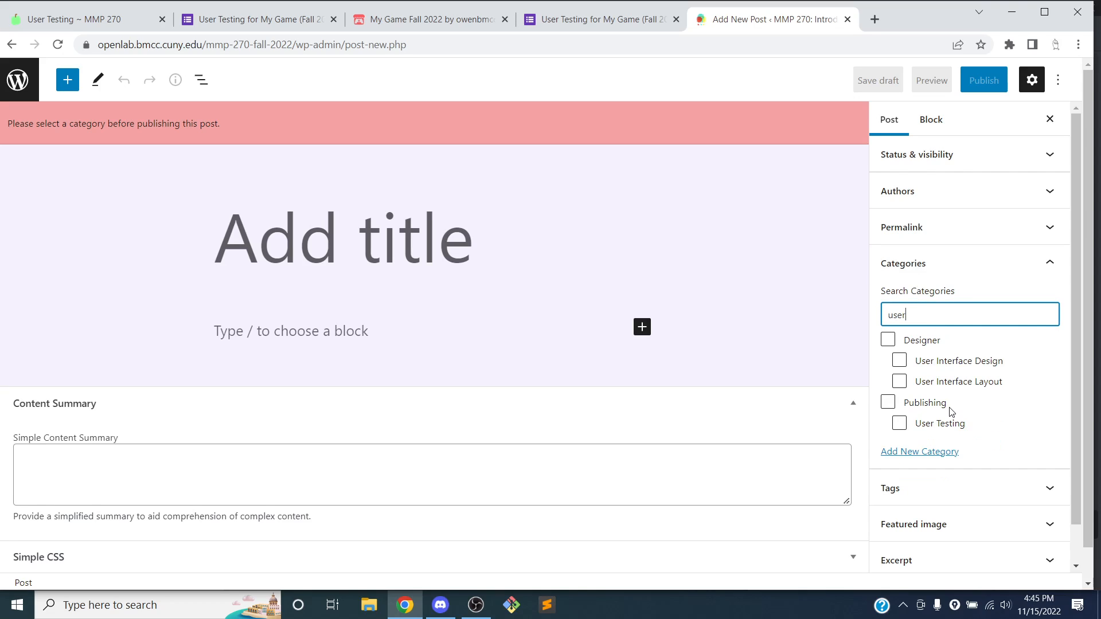
{"action": "left_click", "coordinate": [940, 424]}
Title the post 'My User Testing Feedback' and go back to the Google Form tab
{"action": "left_click", "coordinate": [379, 201]}
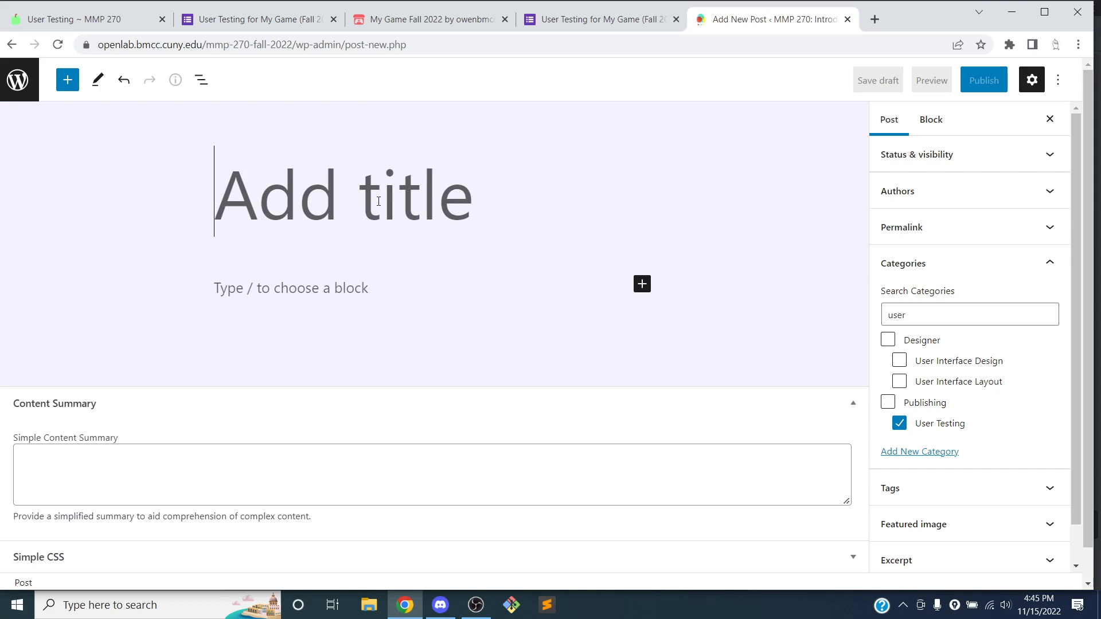
{"action": "type", "text": "My User "}
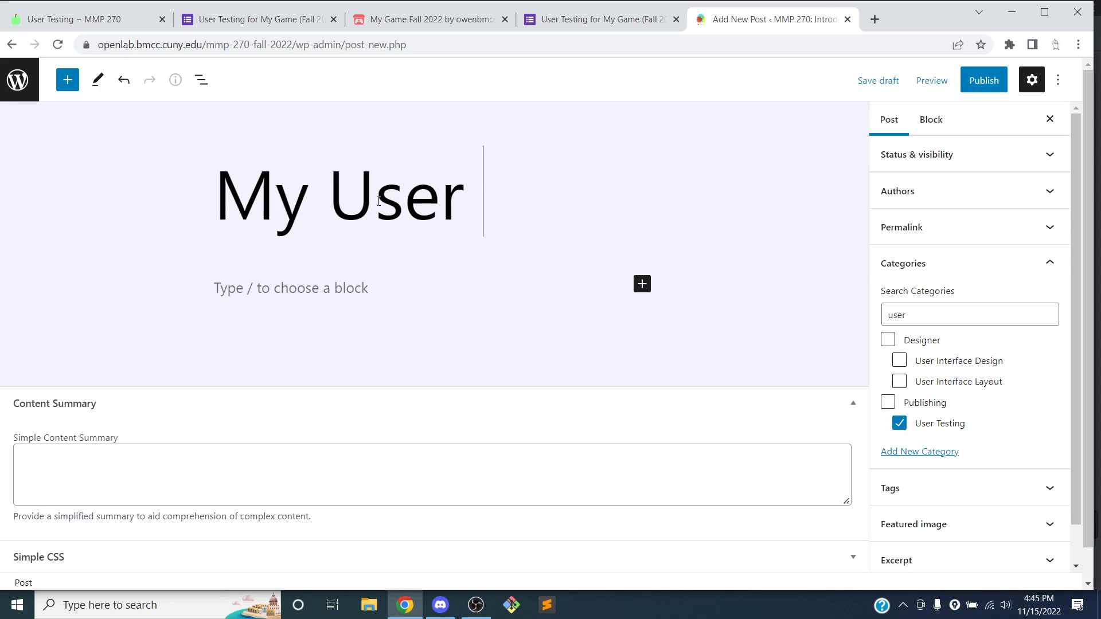
{"action": "type", "text": "Testing Feedback"}
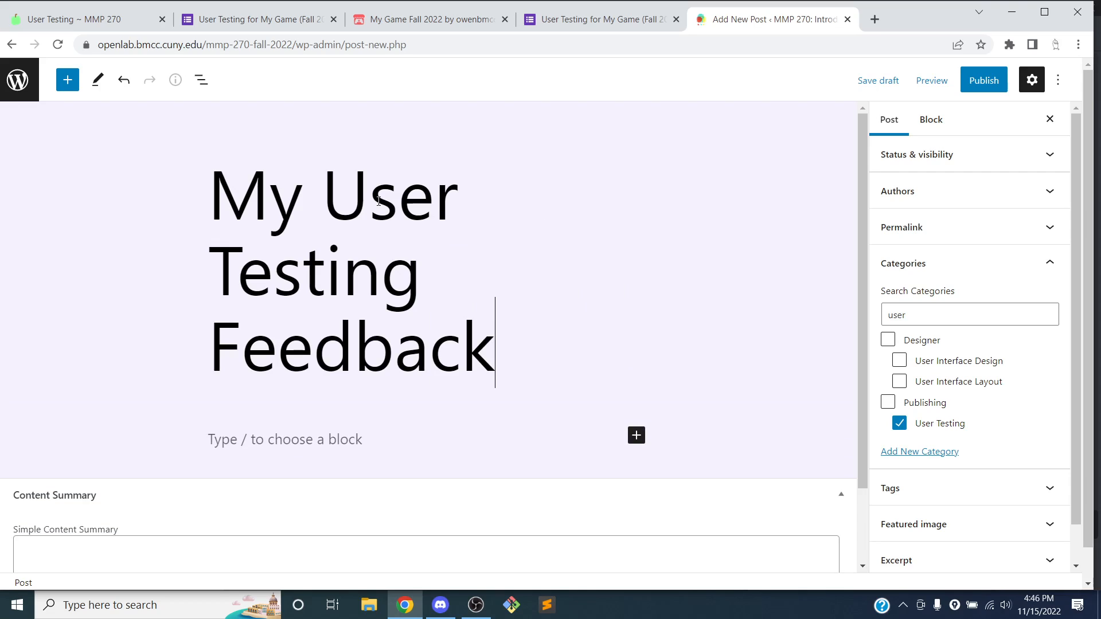
{"action": "left_click", "coordinate": [842, 498]}
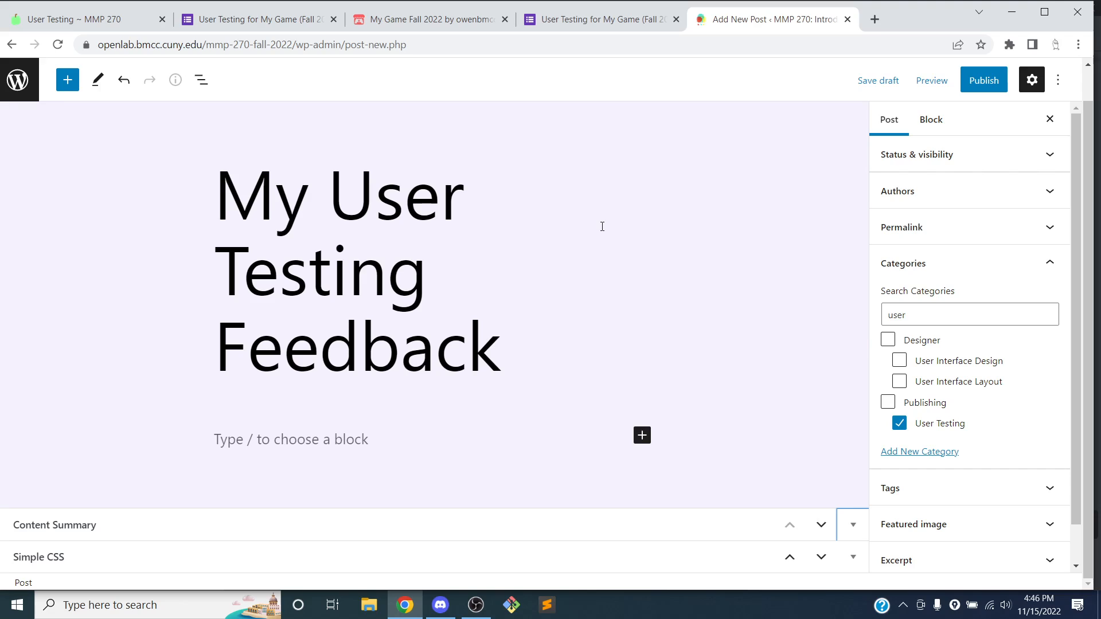
{"action": "left_click", "coordinate": [592, 20]}
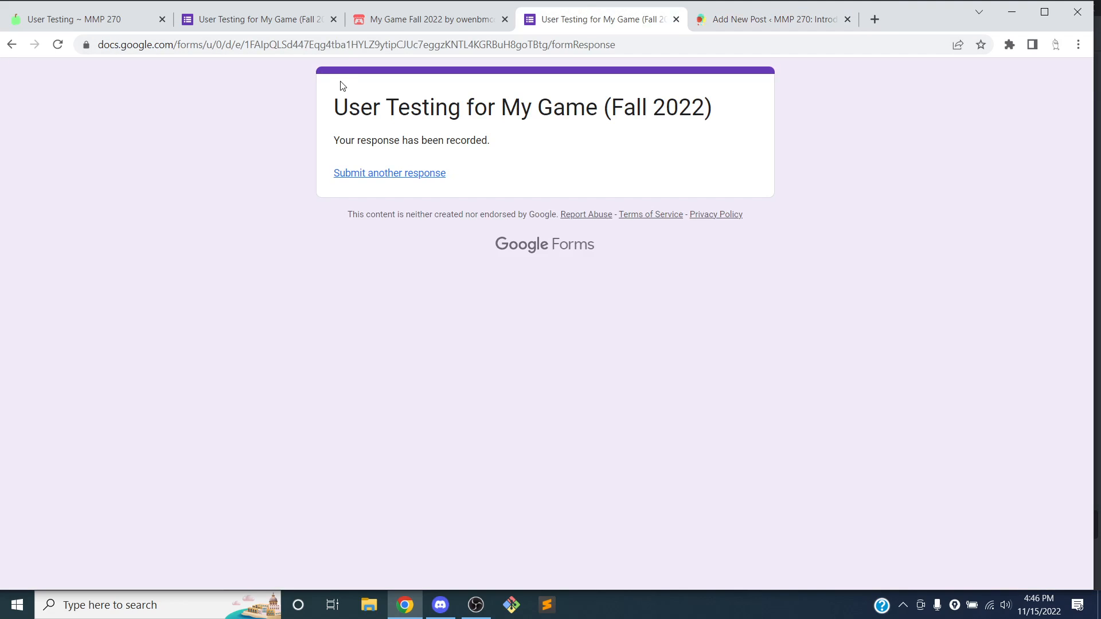
Copy the 'How long did you play the game for?' pie chart from the Responses summary
{"action": "left_click", "coordinate": [311, 23]}
{"action": "scroll", "coordinate": [225, 253], "scroll_direction": "down", "scroll_amount": 7}
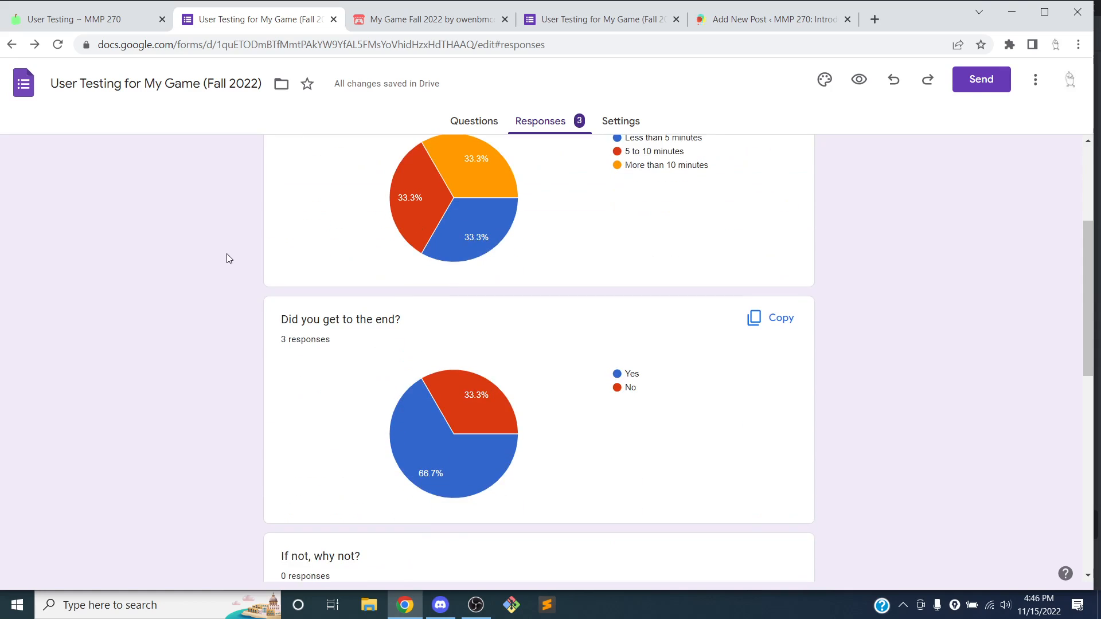
{"action": "left_click_drag", "start_coordinate": [274, 346], "coordinate": [467, 398]}
{"action": "scroll", "coordinate": [511, 346], "scroll_direction": "up", "scroll_amount": 3}
{"action": "scroll", "coordinate": [511, 345], "scroll_direction": "up", "scroll_amount": 5}
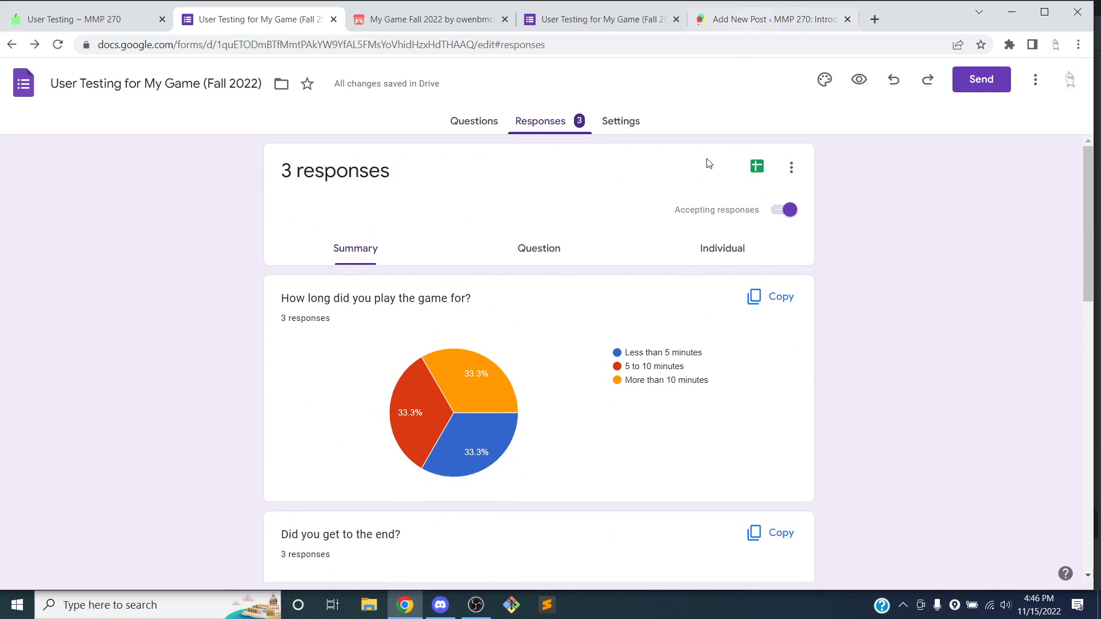
{"action": "mouse_move", "coordinate": [517, 411]}
{"action": "left_click", "coordinate": [768, 303]}
{"action": "left_click", "coordinate": [128, 605]}
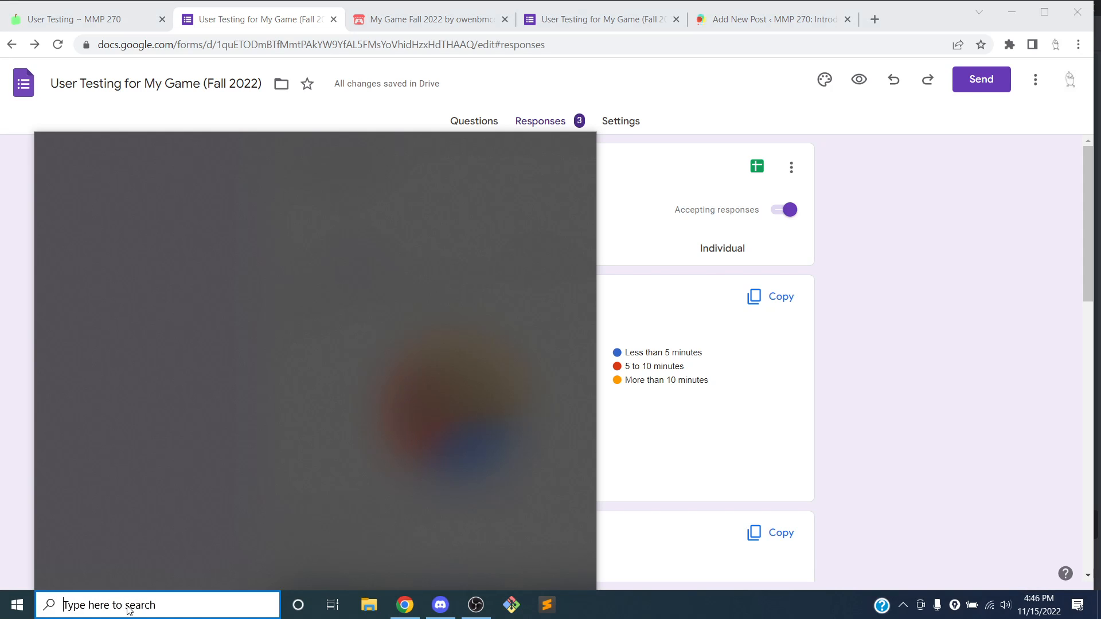
{"action": "type", "text": "paint"}
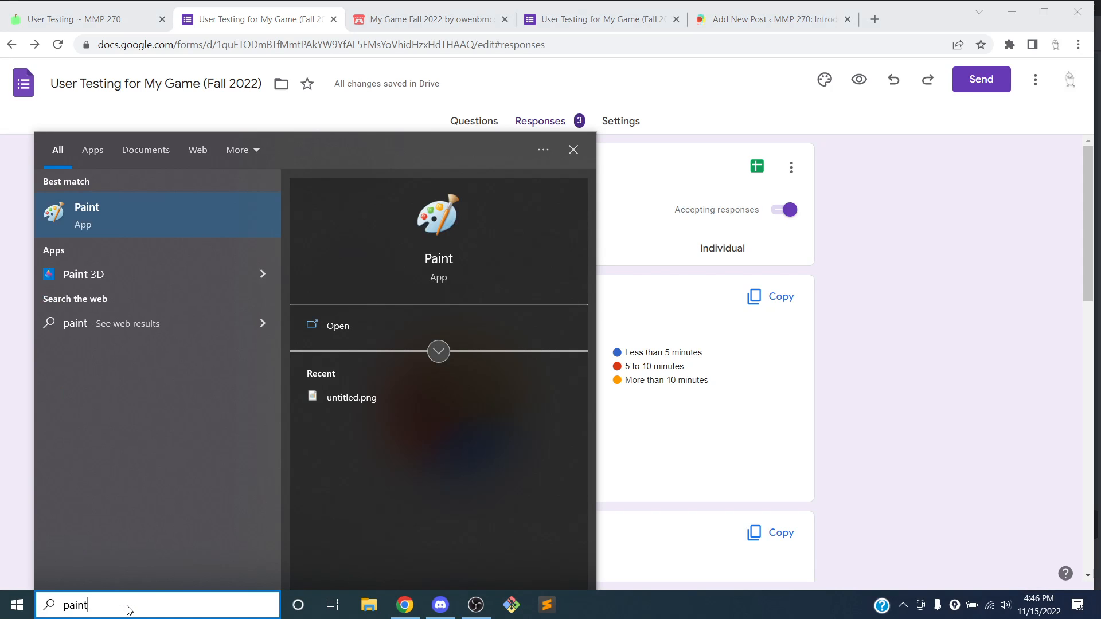
{"action": "key", "text": "Return"}
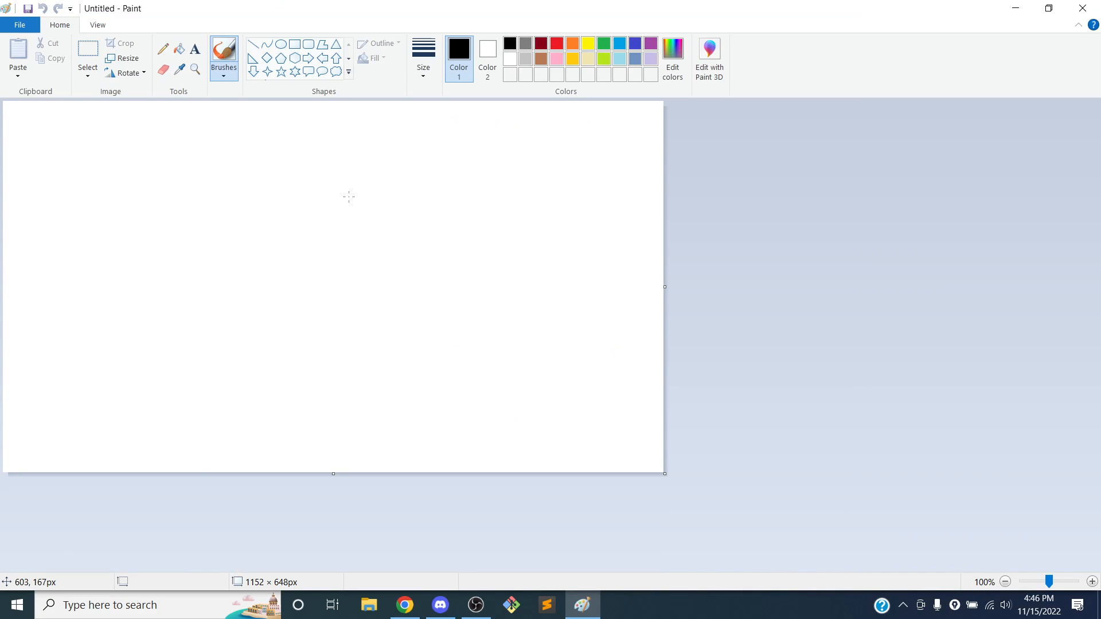
{"action": "left_click", "coordinate": [17, 71]}
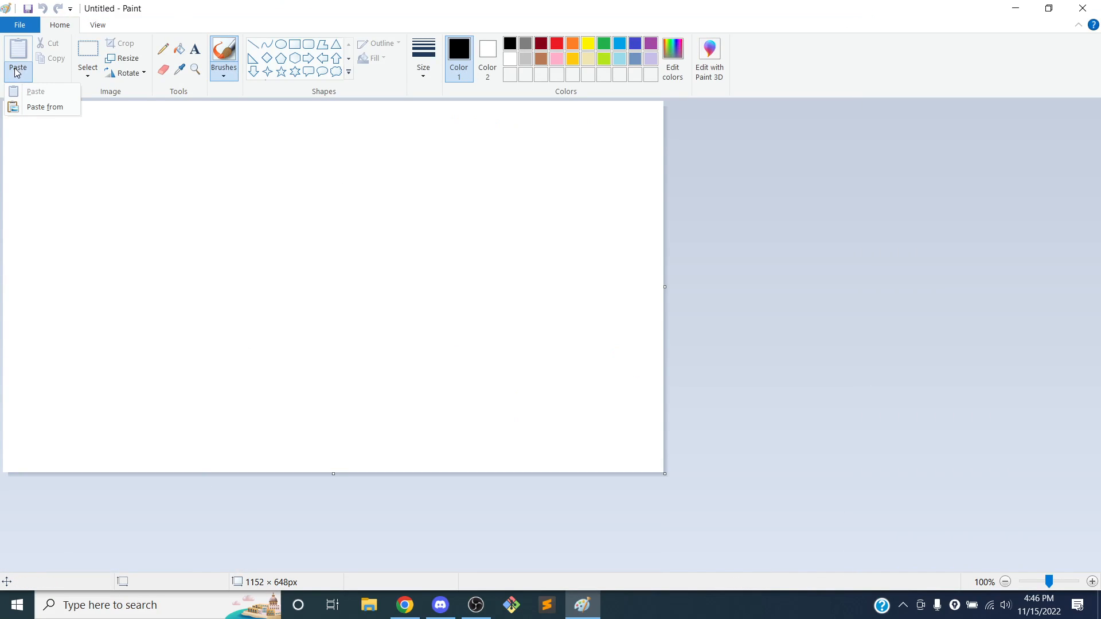
{"action": "left_click", "coordinate": [26, 106]}
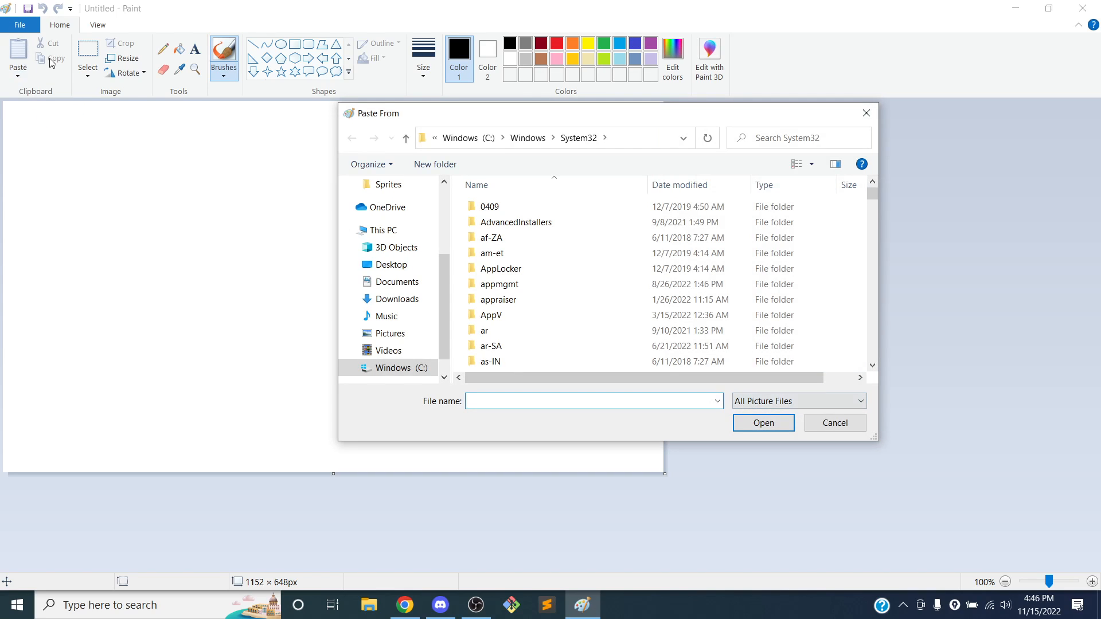
{"action": "left_click", "coordinate": [830, 427]}
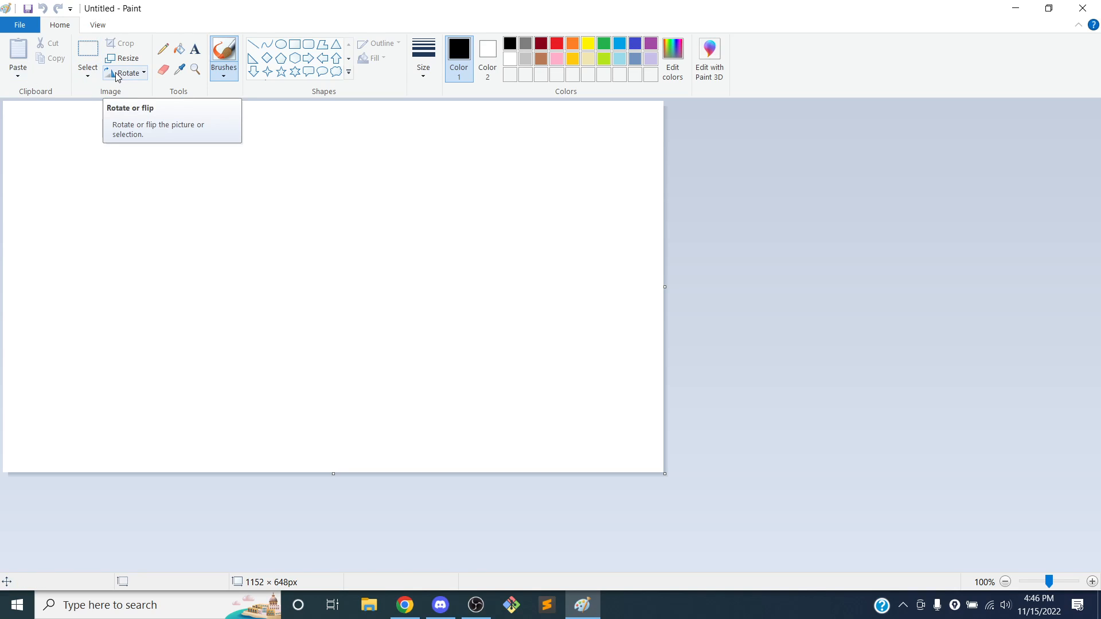
{"action": "left_click", "coordinate": [19, 74]}
{"action": "left_click", "coordinate": [34, 107]}
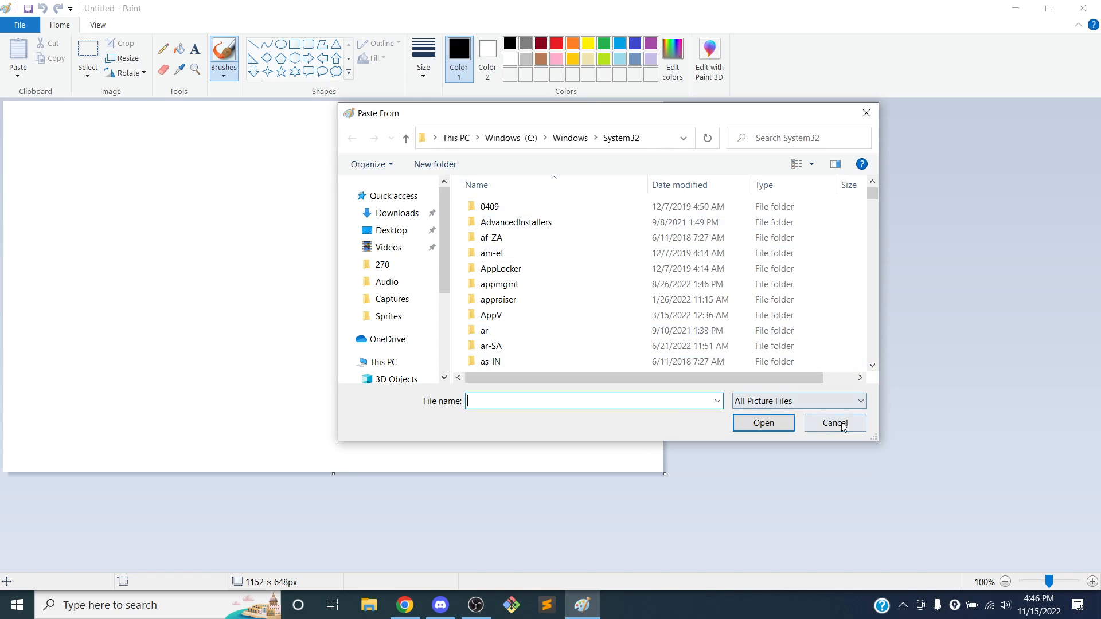
{"action": "left_click", "coordinate": [834, 422]}
{"action": "left_click", "coordinate": [1092, 7]}
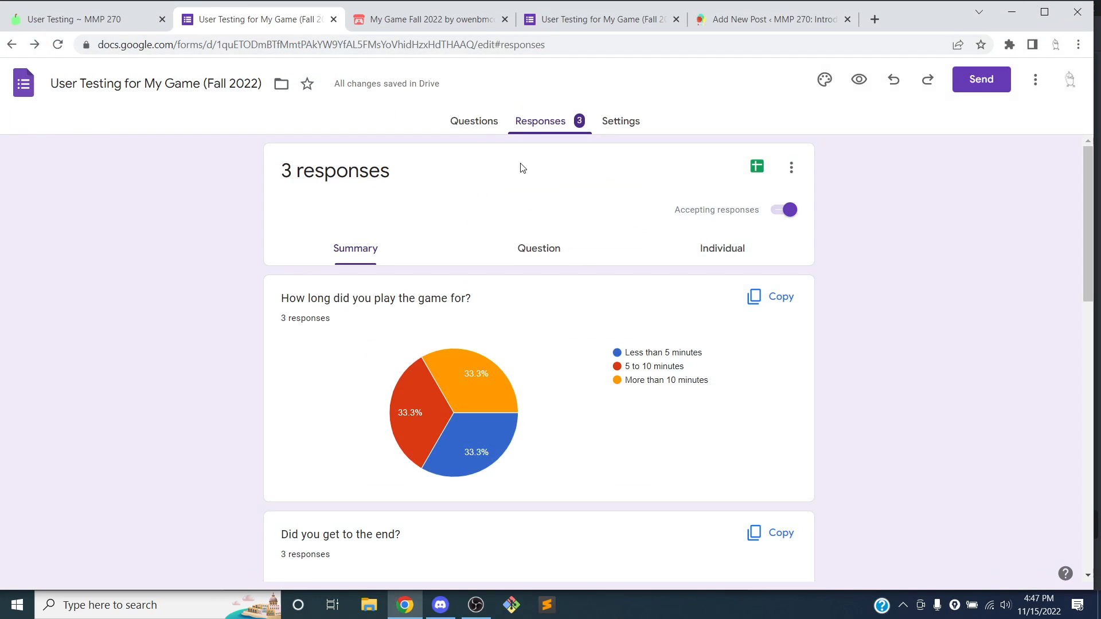
Launch Snipping Tool; an accidental full-window capture is taken and discarded without saving
{"action": "scroll", "coordinate": [519, 169], "scroll_direction": "down", "scroll_amount": 1}
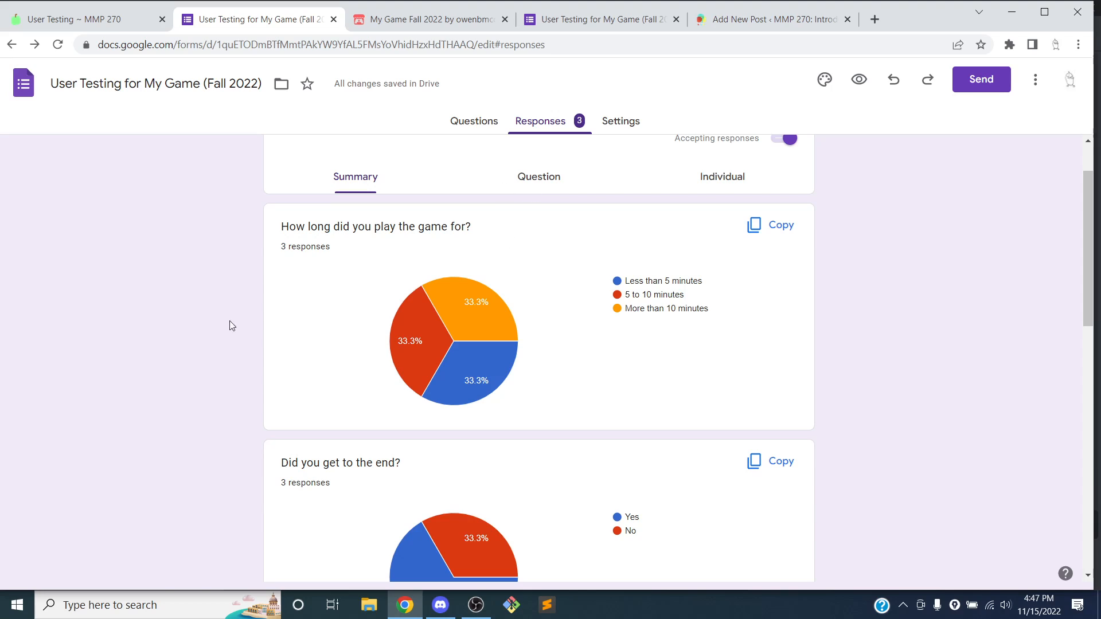
{"action": "left_click", "coordinate": [100, 606]}
{"action": "type", "text": "snip"}
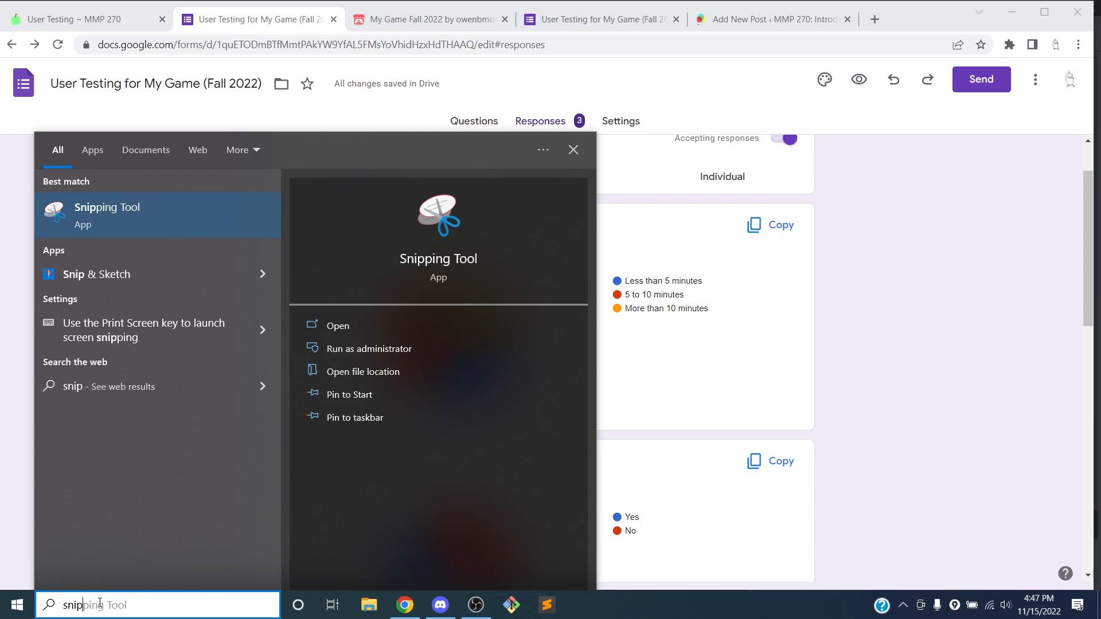
{"action": "key", "text": "Return"}
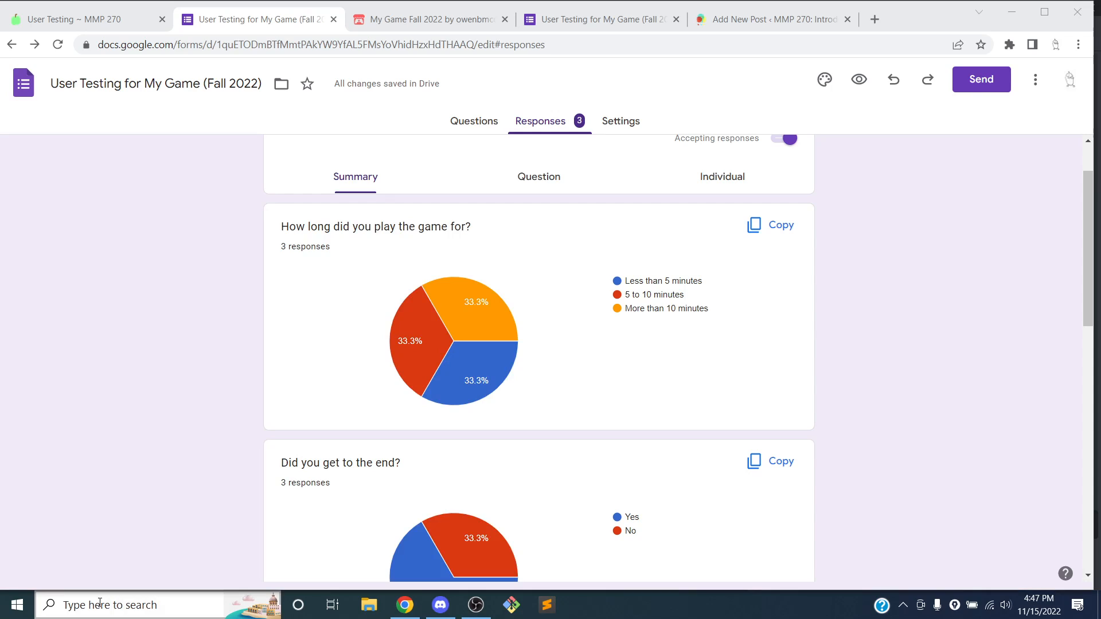
{"action": "left_click_drag", "start_coordinate": [433, 136], "coordinate": [117, 17]}
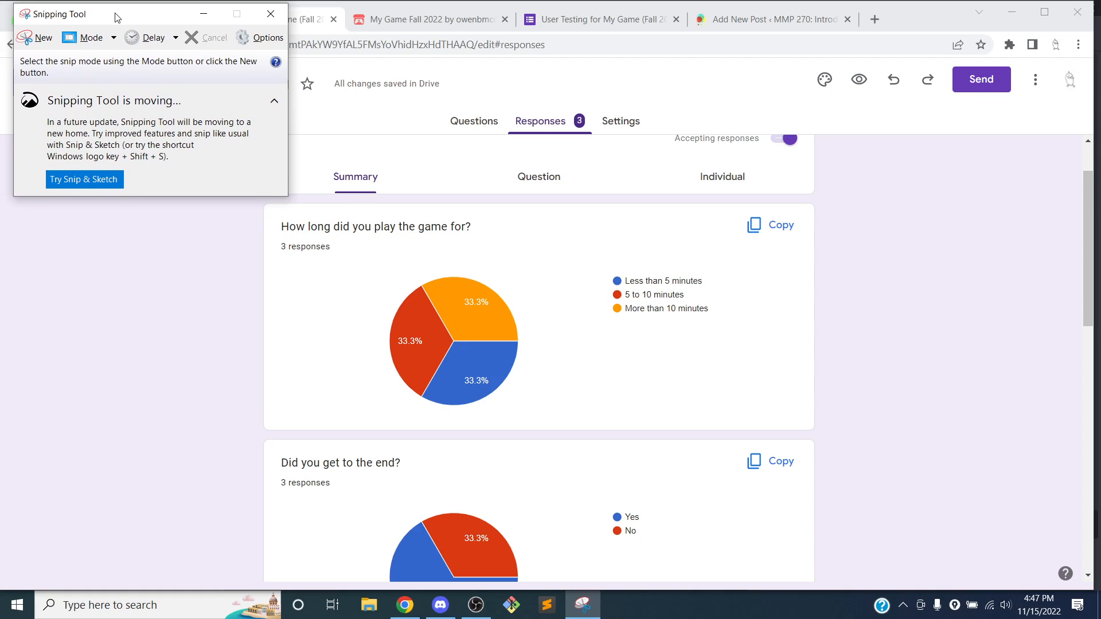
{"action": "left_click", "coordinate": [80, 40]}
{"action": "left_click", "coordinate": [48, 39]}
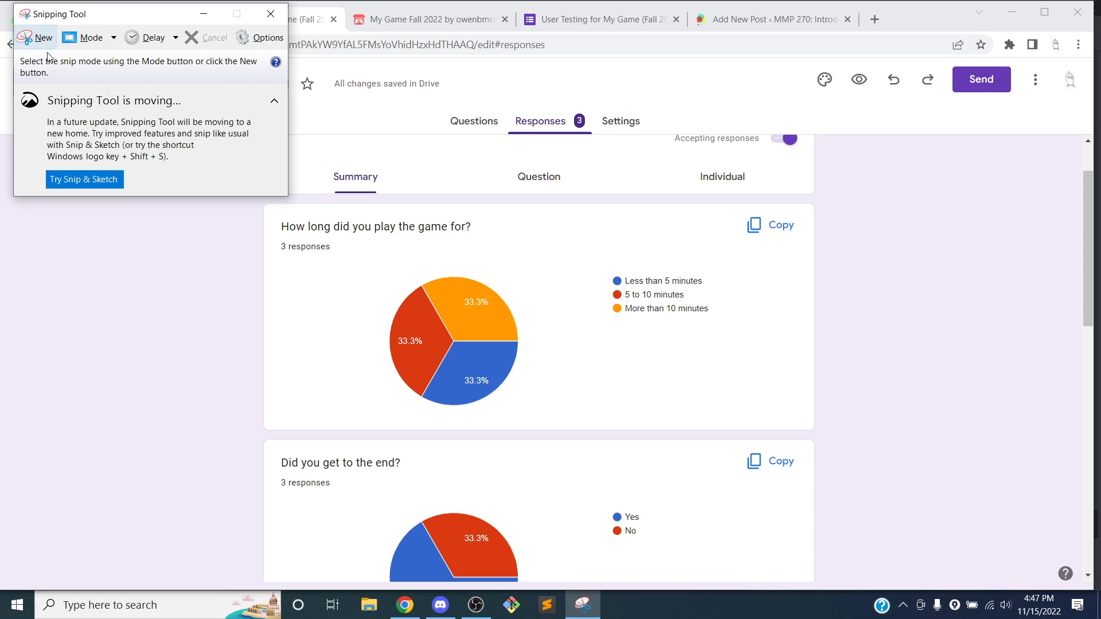
{"action": "left_click", "coordinate": [40, 44]}
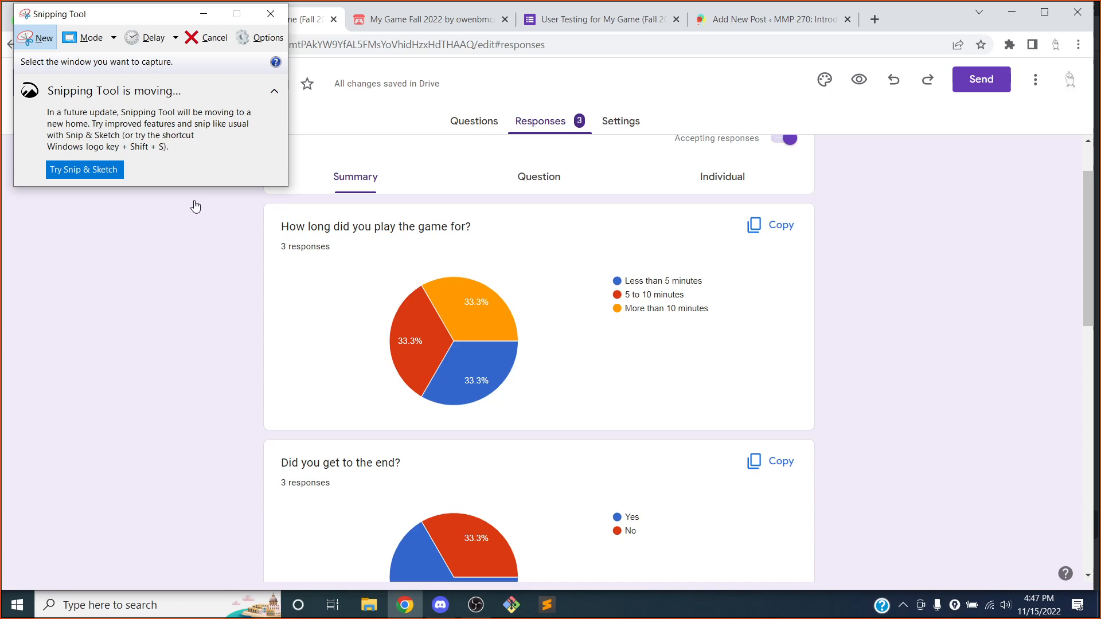
{"action": "left_click", "coordinate": [271, 230]}
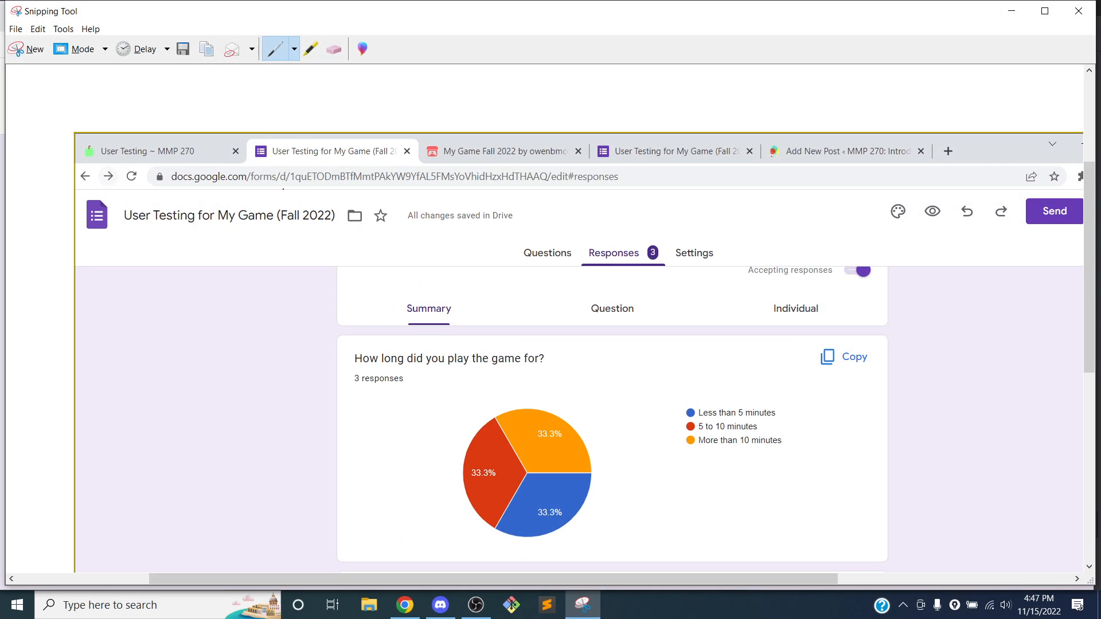
{"action": "left_click", "coordinate": [1078, 11]}
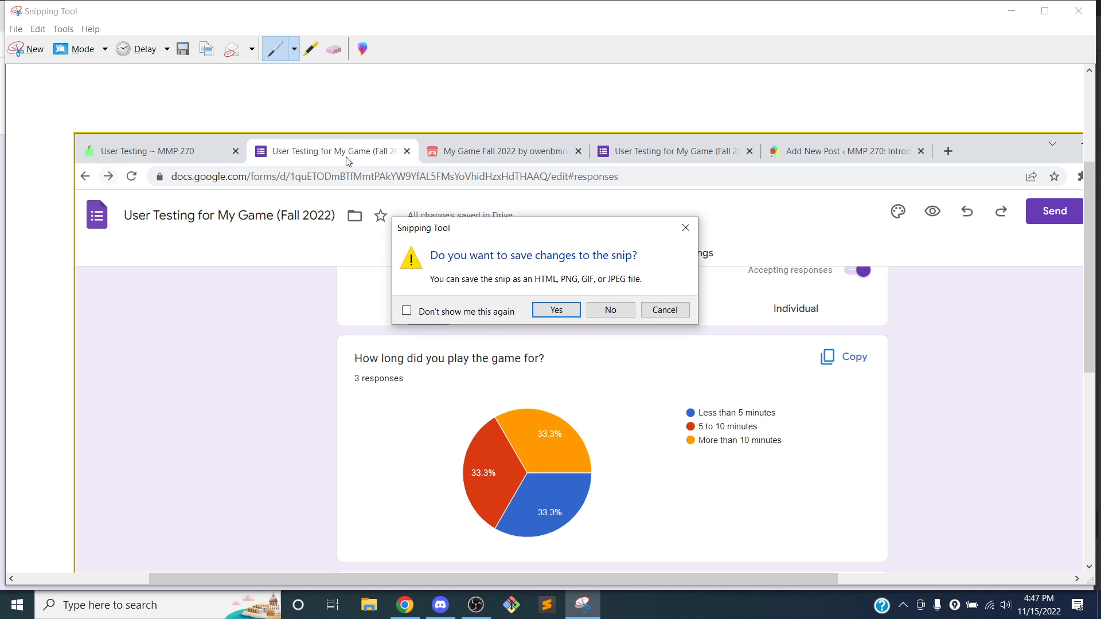
{"action": "left_click", "coordinate": [611, 310]}
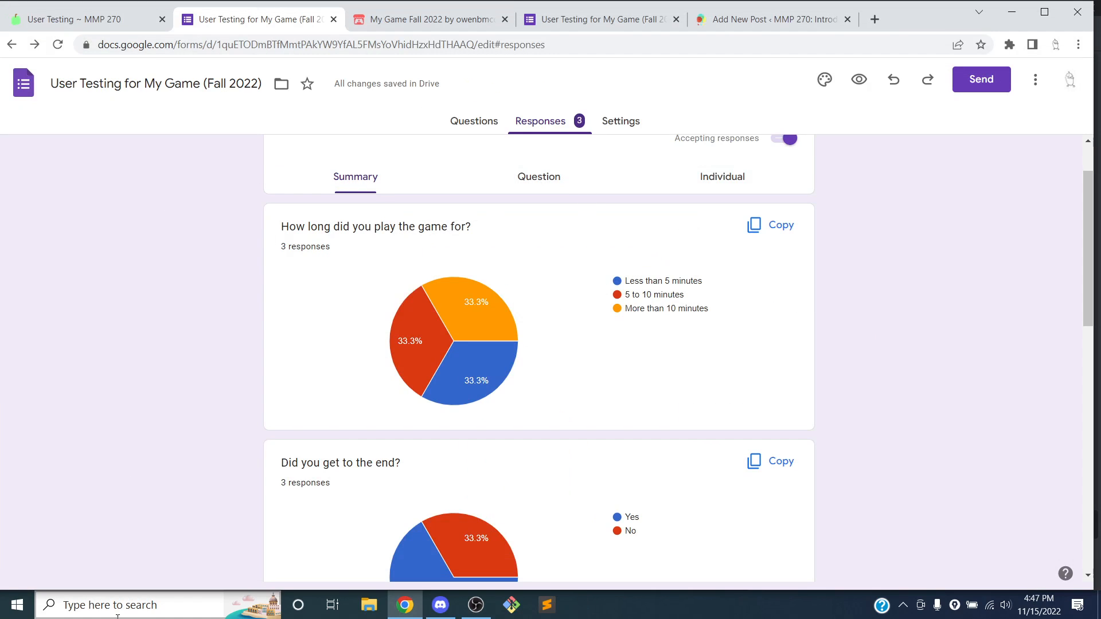
Relaunch Snipping Tool and take a rectangular snip around the play-time pie chart card
{"action": "left_click", "coordinate": [133, 604]}
{"action": "type", "text": "snip"}
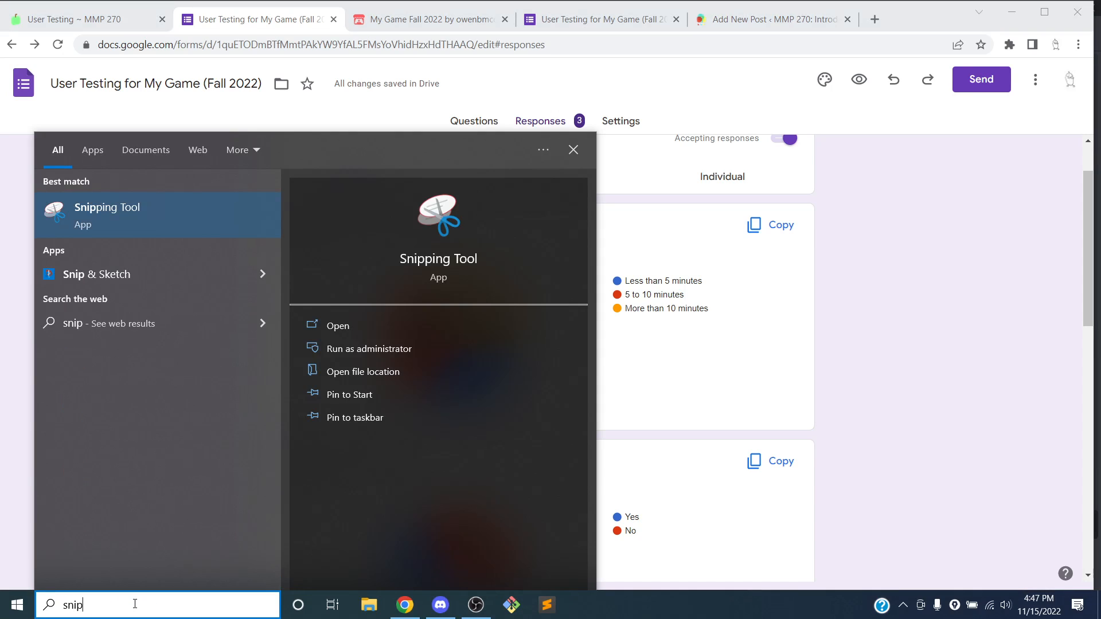
{"action": "key", "text": "Return"}
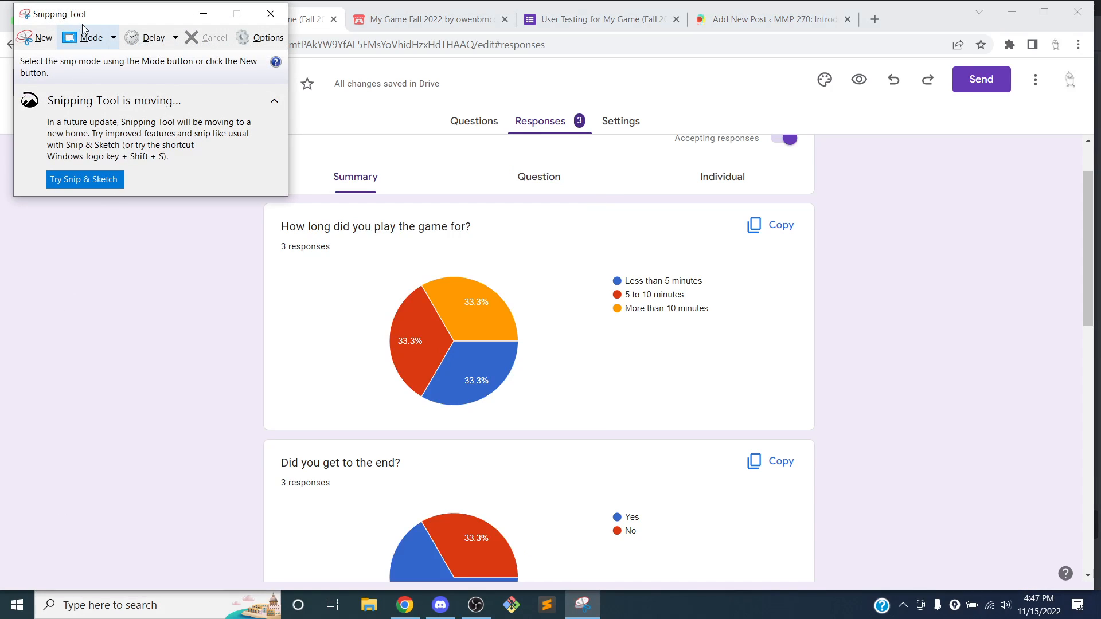
{"action": "left_click", "coordinate": [87, 40]}
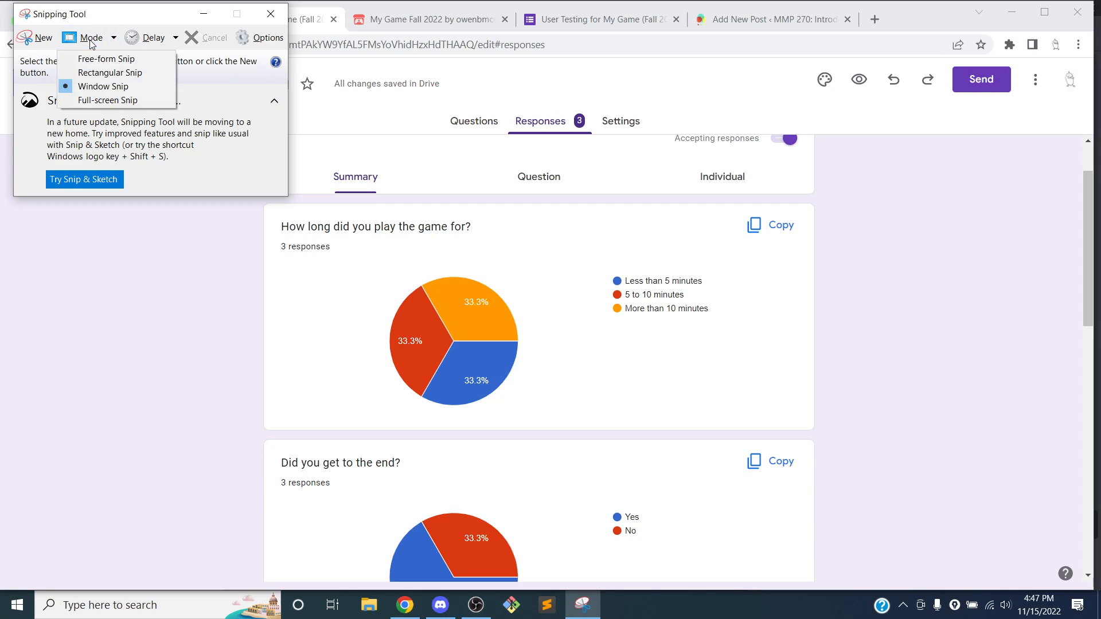
{"action": "left_click", "coordinate": [89, 74]}
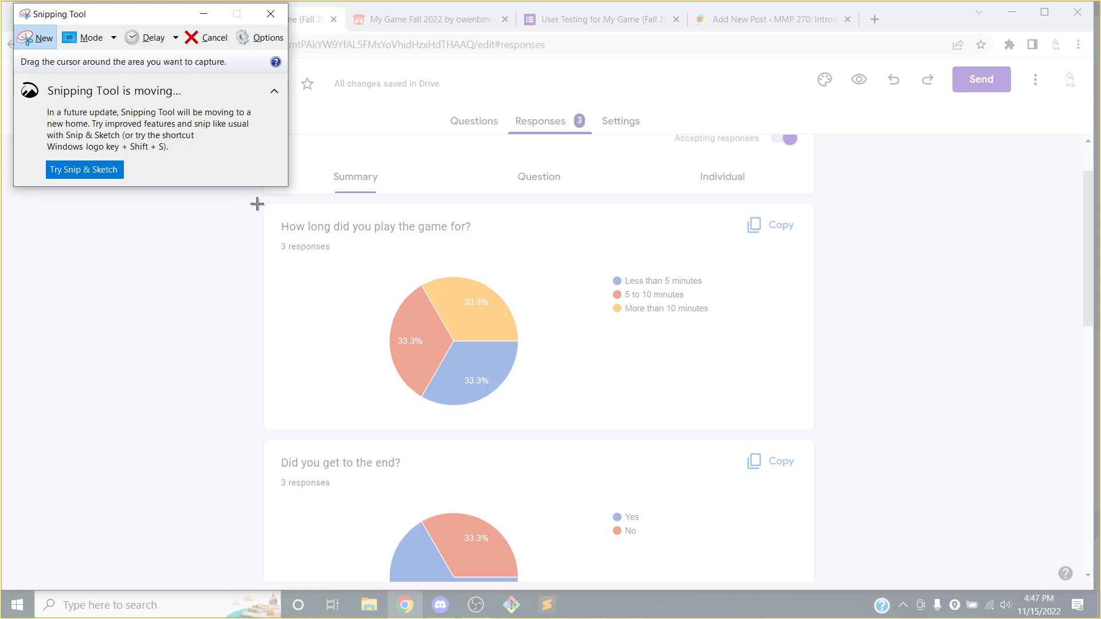
{"action": "left_click_drag", "start_coordinate": [259, 197], "coordinate": [823, 435]}
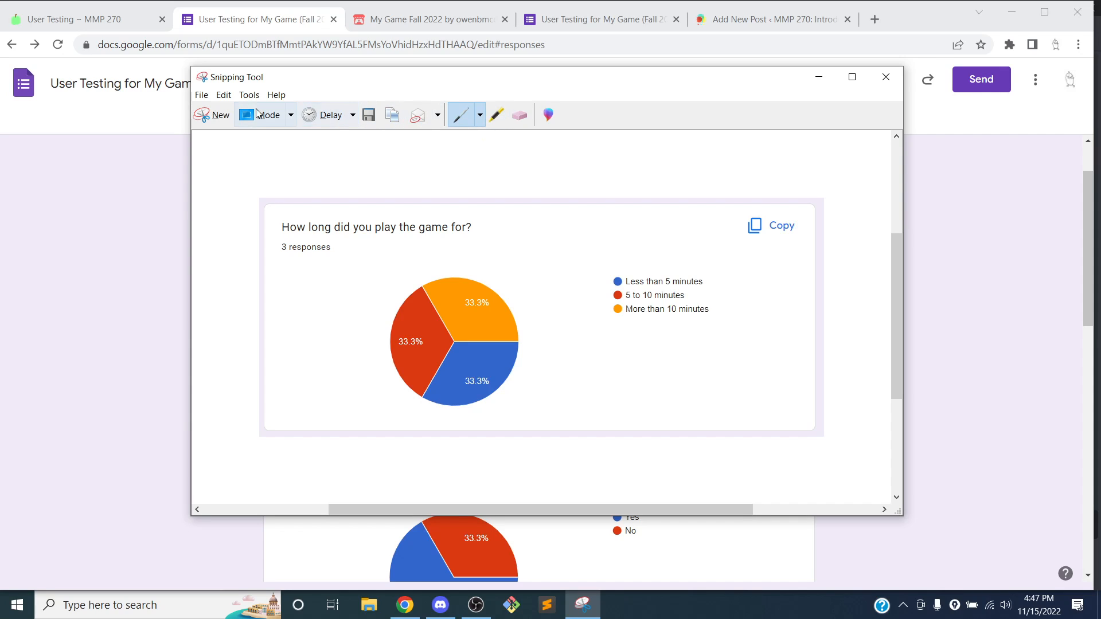
Save the snip as UserTesting_PlayTime.PNG in Desktop\My Game\Documentation
{"action": "left_click", "coordinate": [202, 95]}
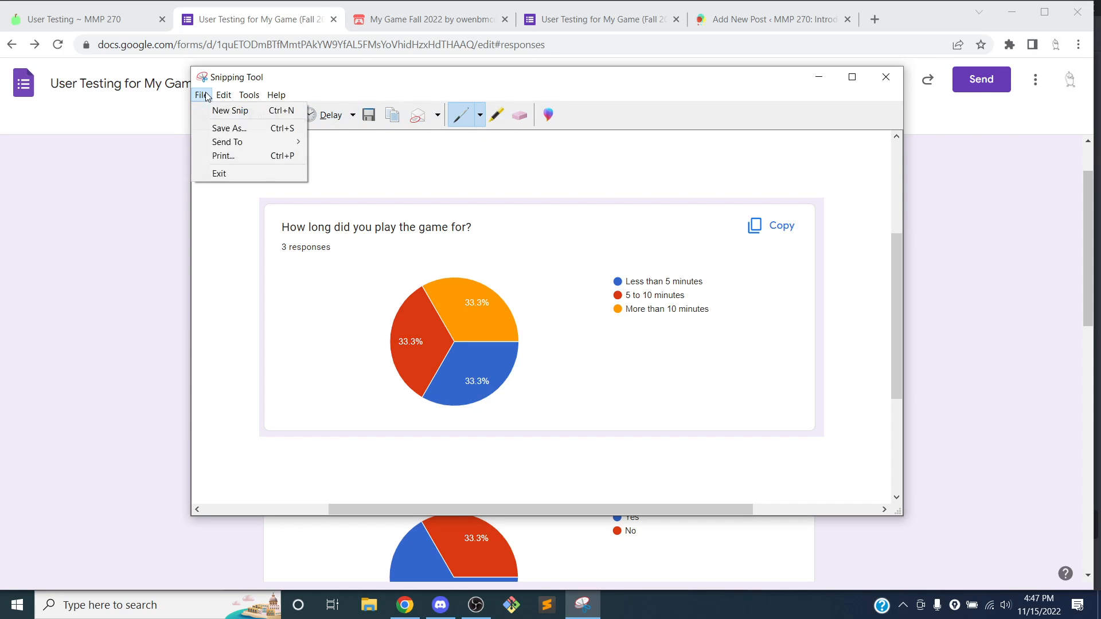
{"action": "left_click", "coordinate": [223, 129]}
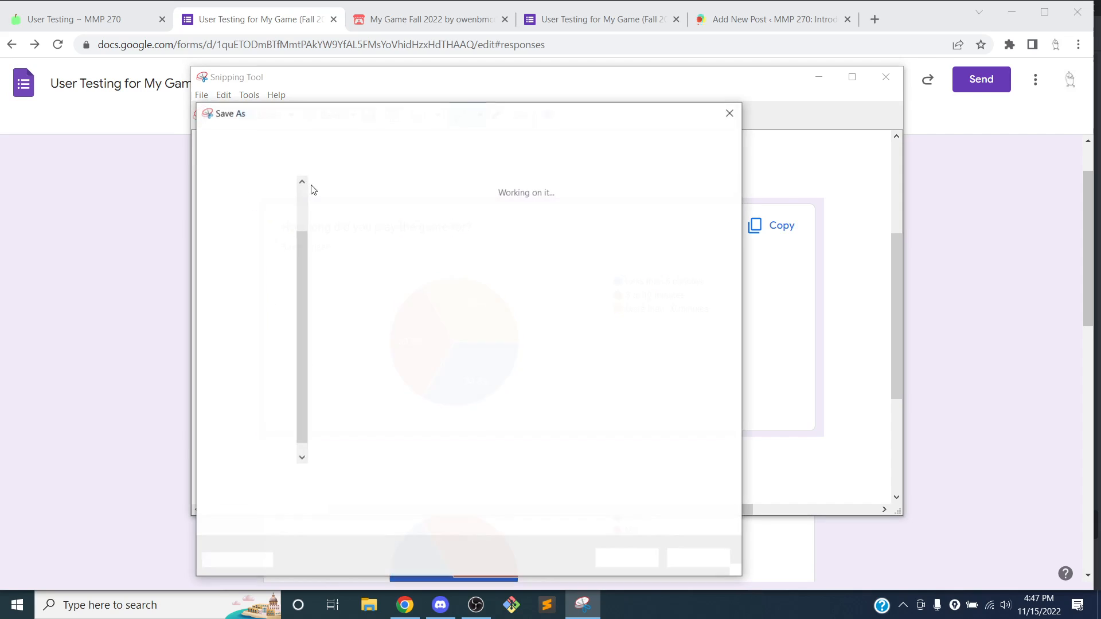
{"action": "scroll", "coordinate": [264, 240], "scroll_direction": "up", "scroll_amount": 2}
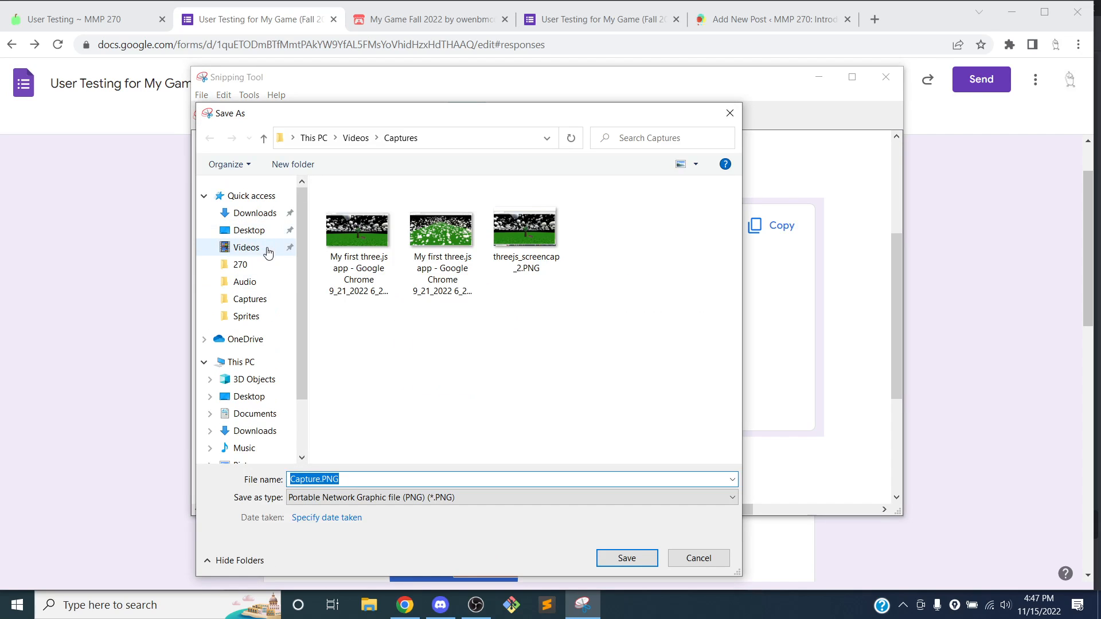
{"action": "left_click", "coordinate": [250, 230]}
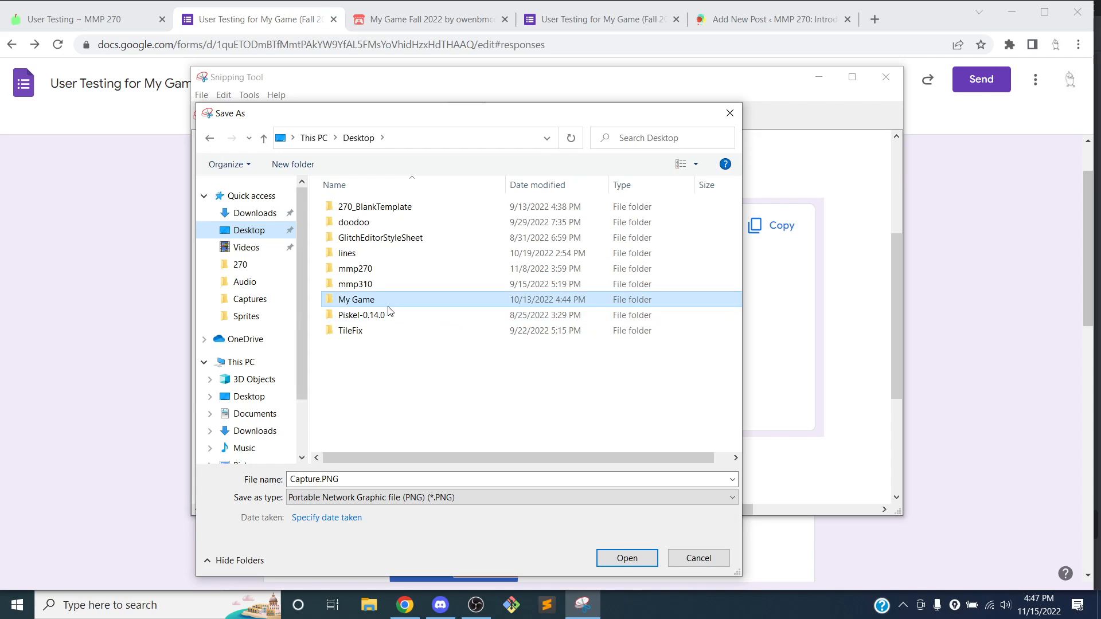
{"action": "double_click", "coordinate": [385, 303]}
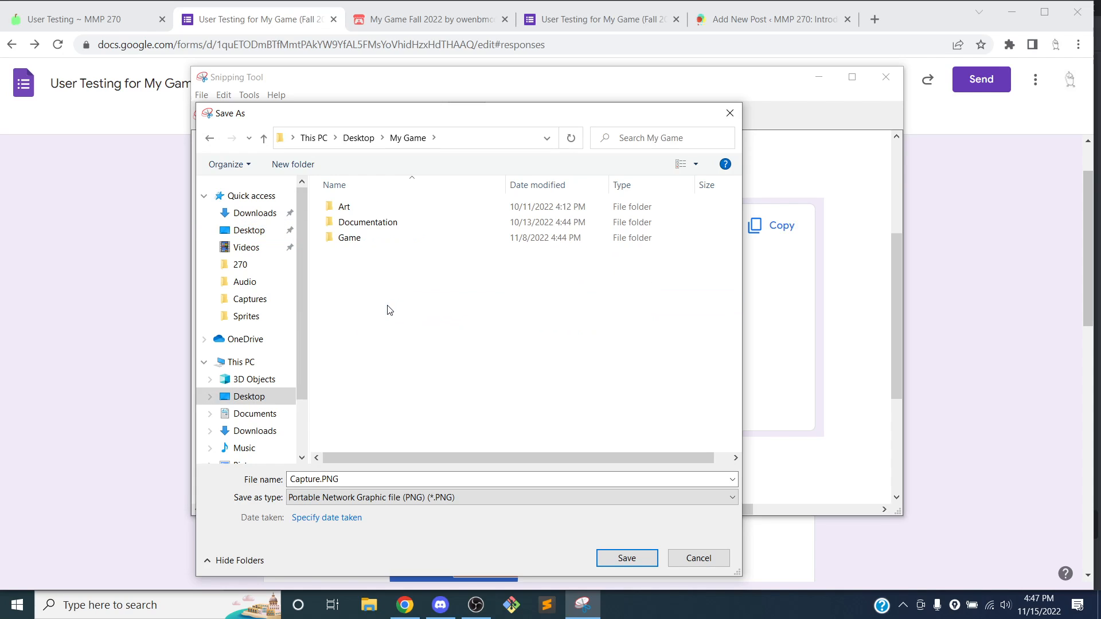
{"action": "double_click", "coordinate": [401, 224]}
{"action": "left_click", "coordinate": [315, 479]}
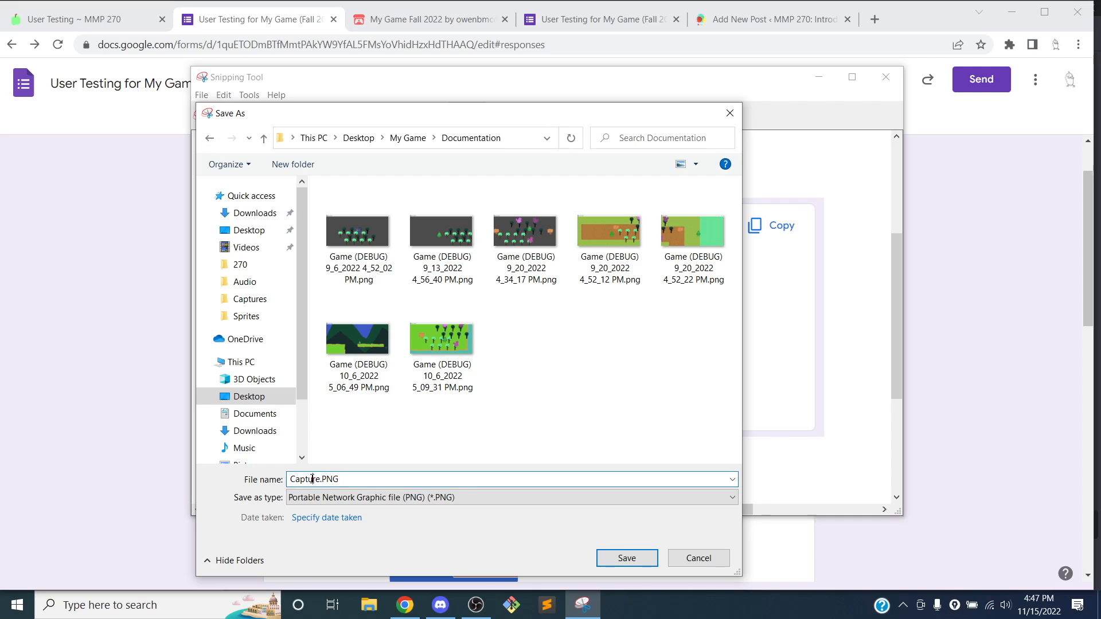
{"action": "left_click_drag", "start_coordinate": [321, 480], "coordinate": [288, 481]}
{"action": "type", "text": "Play"}
{"action": "type", "text": "Time"}
{"action": "type", "text": "UserTE"}
{"action": "key", "text": "BackSpace"}
{"action": "type", "text": "esting_"}
{"action": "key", "text": "Return"}
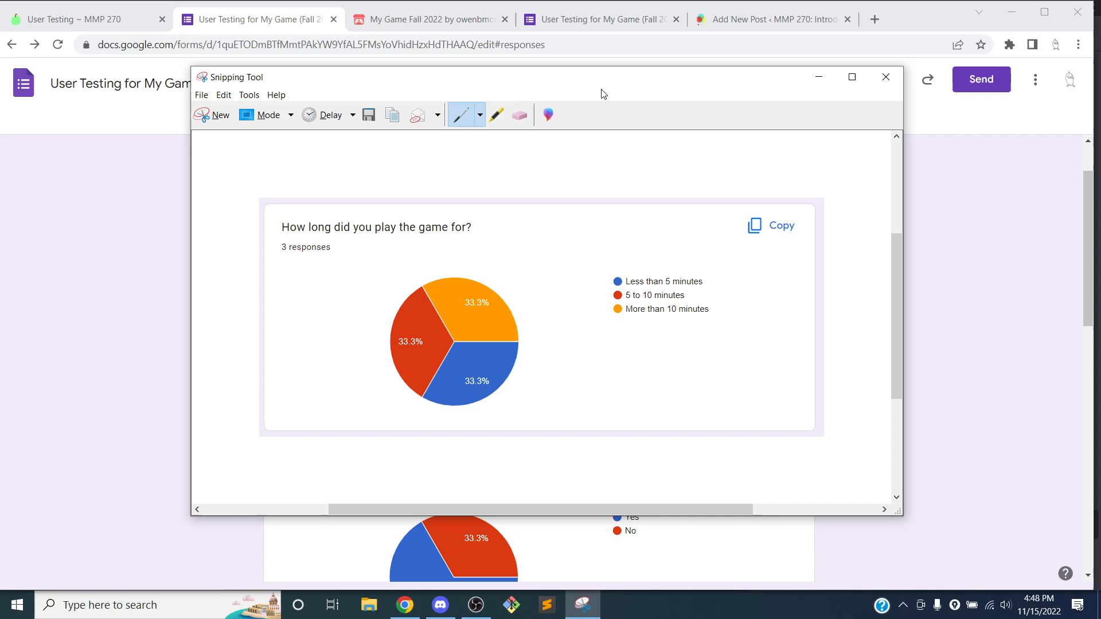
{"action": "left_click_drag", "start_coordinate": [665, 84], "coordinate": [566, 86]}
Add an Image block uploading UserTesting_PlayTime.PNG from My Game\Documentation below the title
{"action": "left_click", "coordinate": [753, 23]}
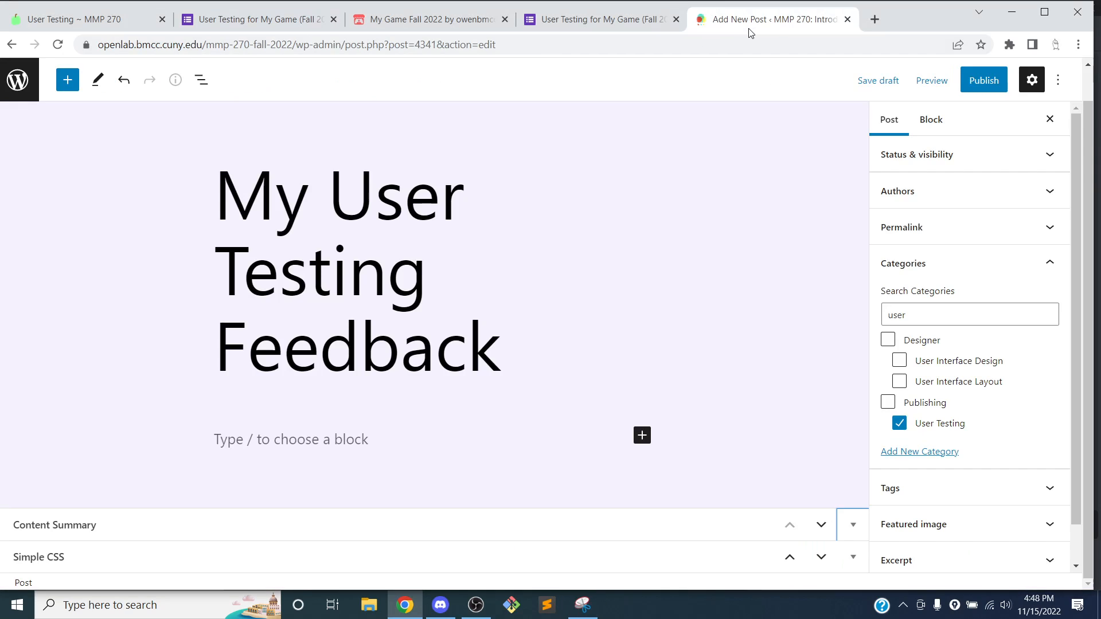
{"action": "left_click", "coordinate": [642, 438]}
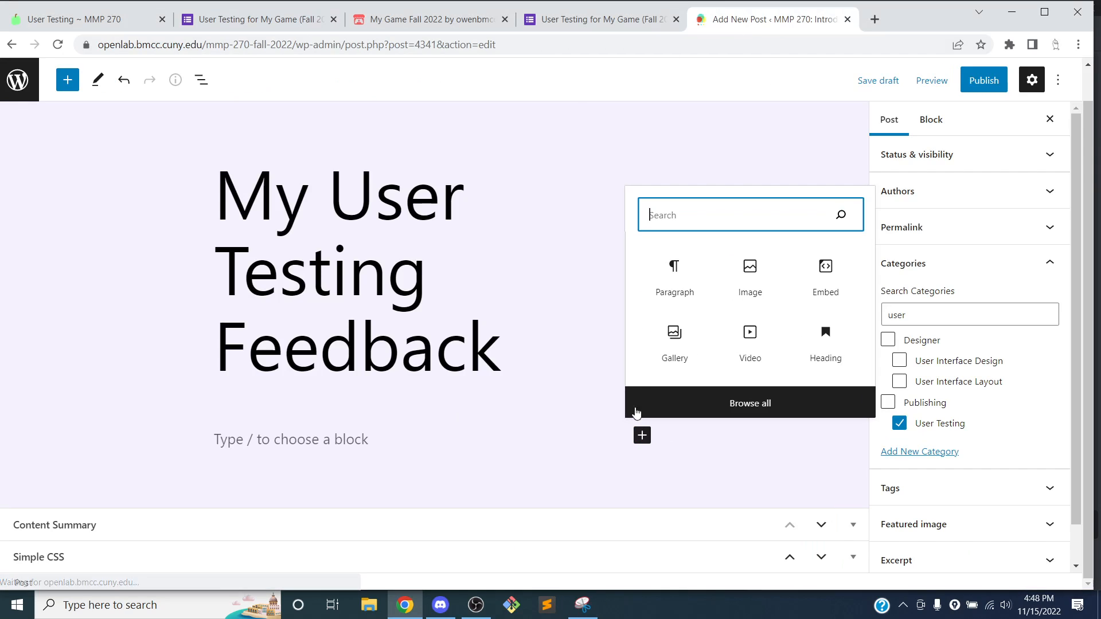
{"action": "left_click", "coordinate": [745, 278]}
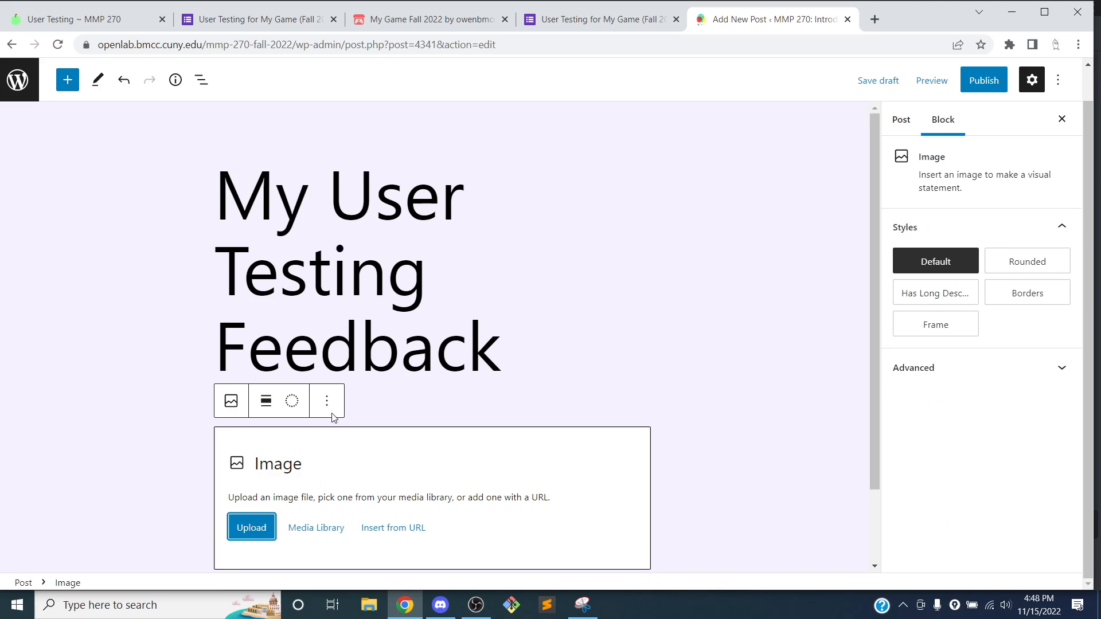
{"action": "left_click", "coordinate": [243, 532]}
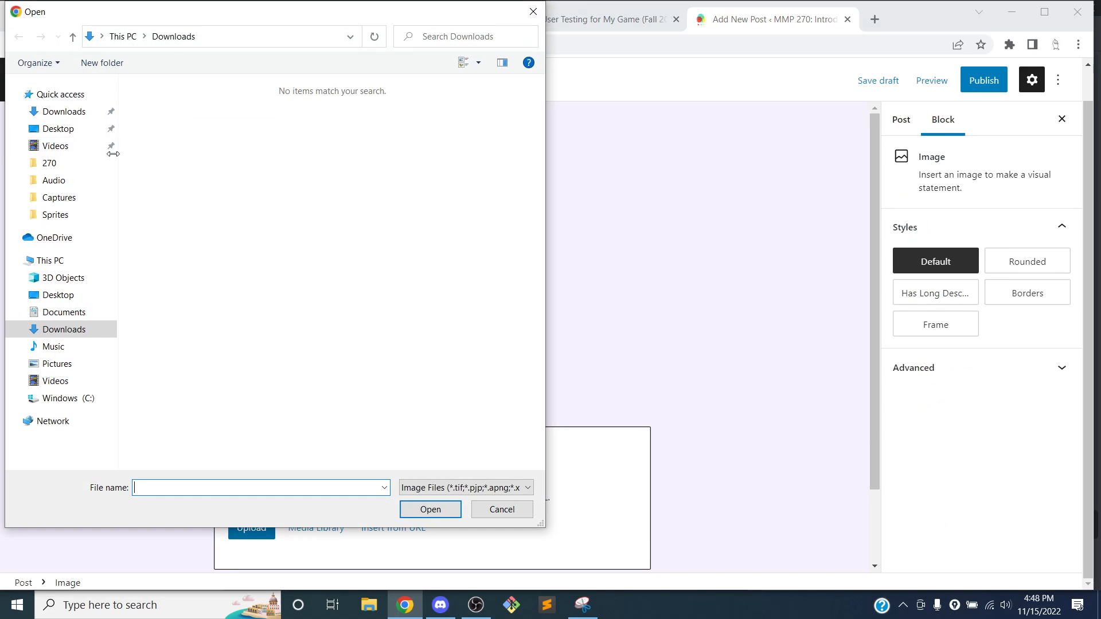
{"action": "left_click", "coordinate": [59, 129]}
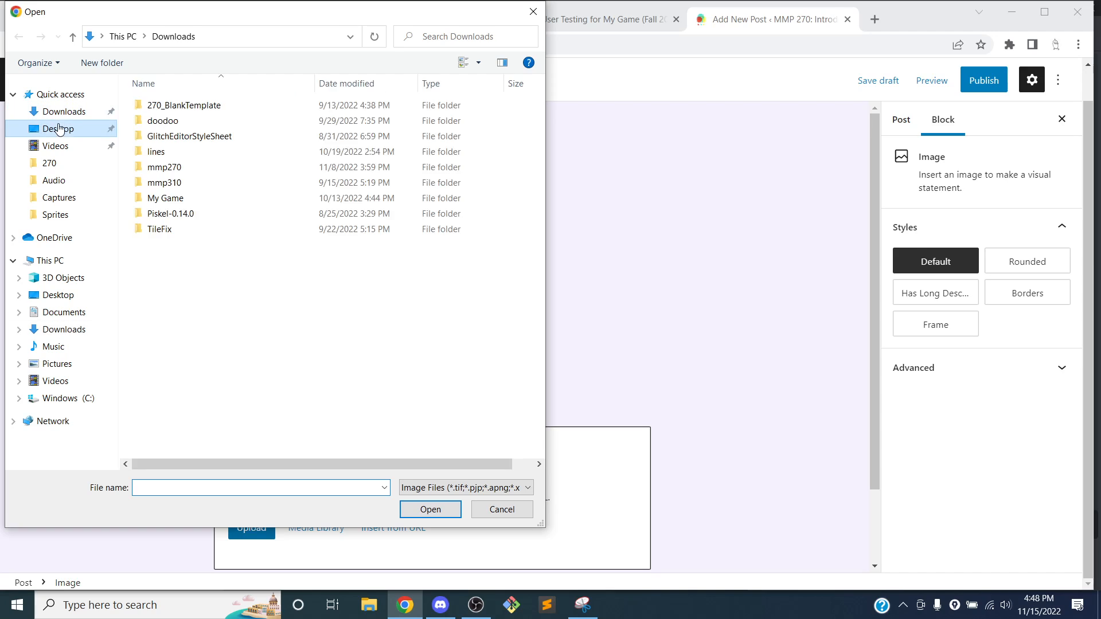
{"action": "double_click", "coordinate": [167, 199]}
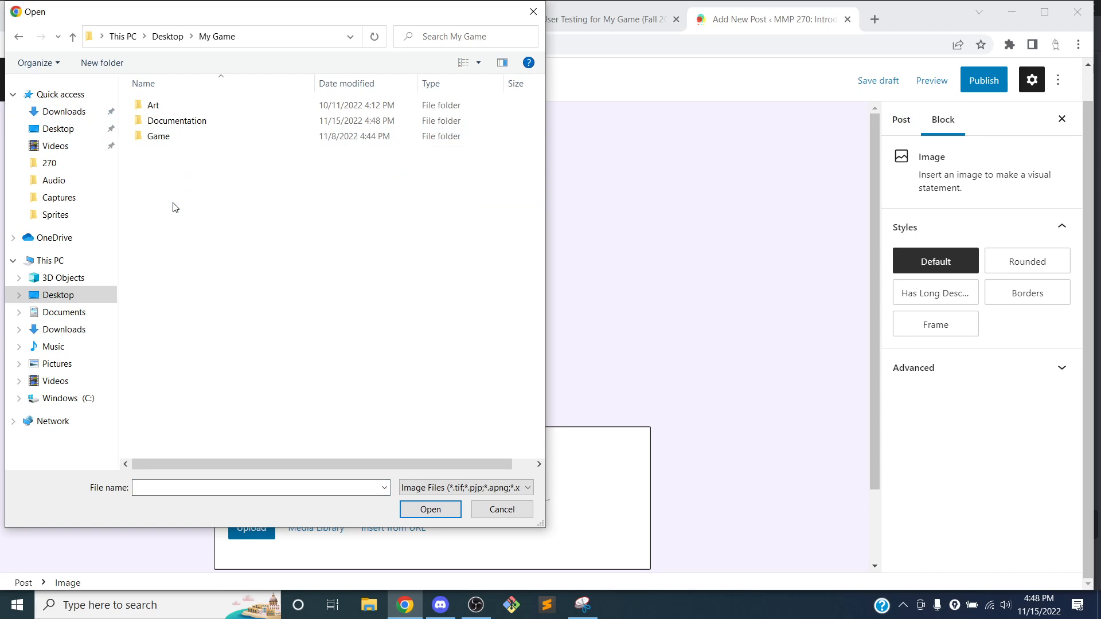
{"action": "double_click", "coordinate": [177, 121]}
{"action": "left_click", "coordinate": [333, 244]}
{"action": "left_click", "coordinate": [430, 509]}
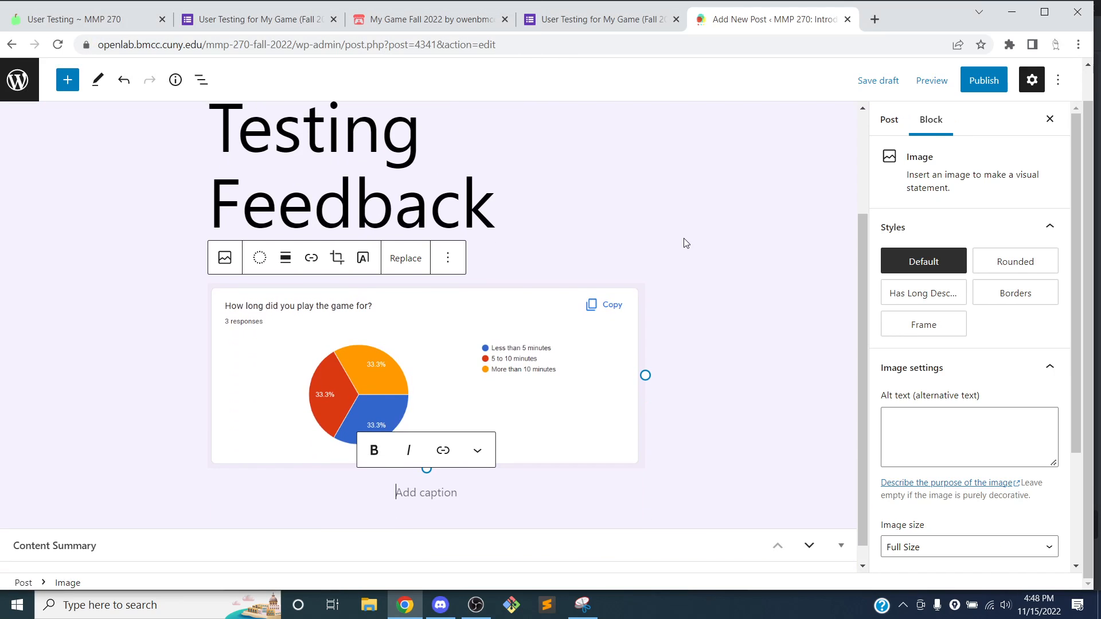
Scroll through the form's Responses summary charts, then return to the Add New Post draft
{"action": "left_click", "coordinate": [607, 19]}
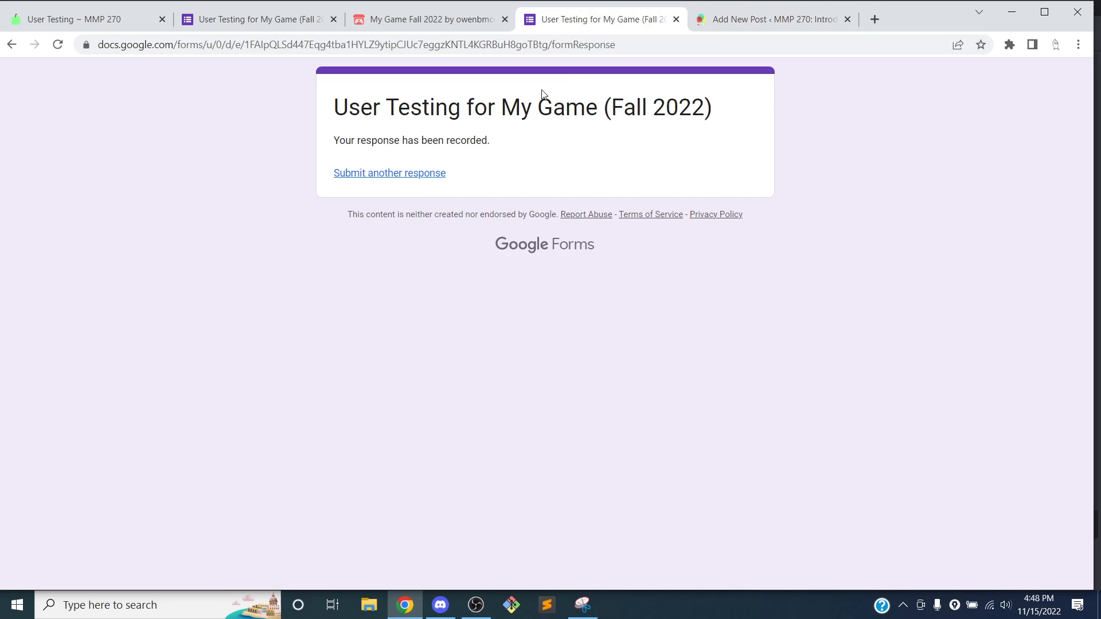
{"action": "left_click", "coordinate": [287, 20]}
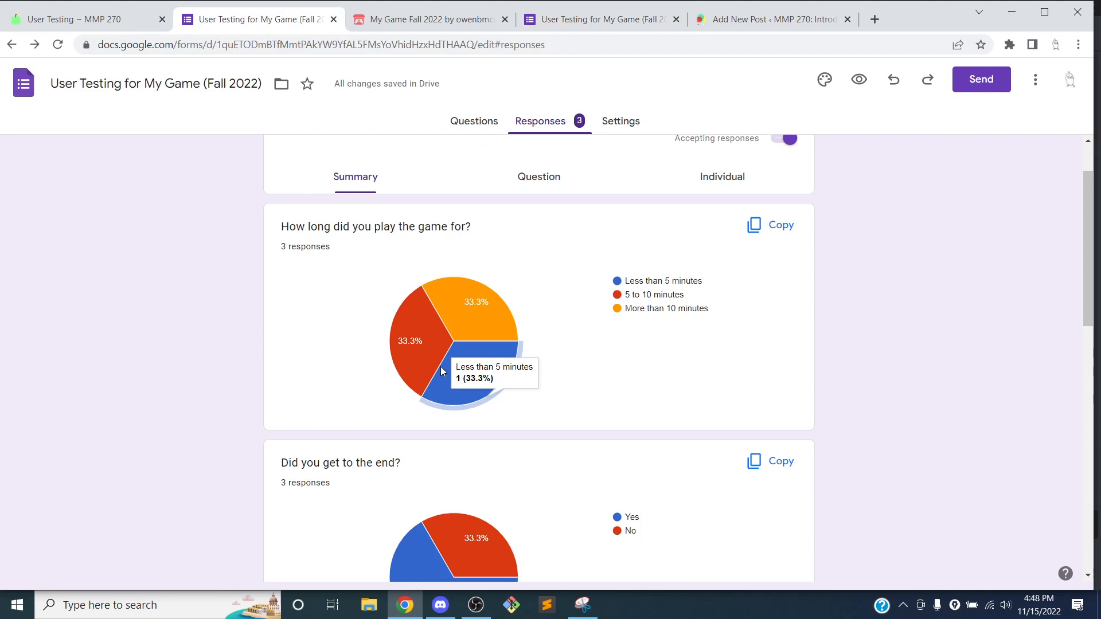
{"action": "scroll", "coordinate": [402, 358], "scroll_direction": "down", "scroll_amount": 3}
{"action": "scroll", "coordinate": [270, 321], "scroll_direction": "down", "scroll_amount": 7}
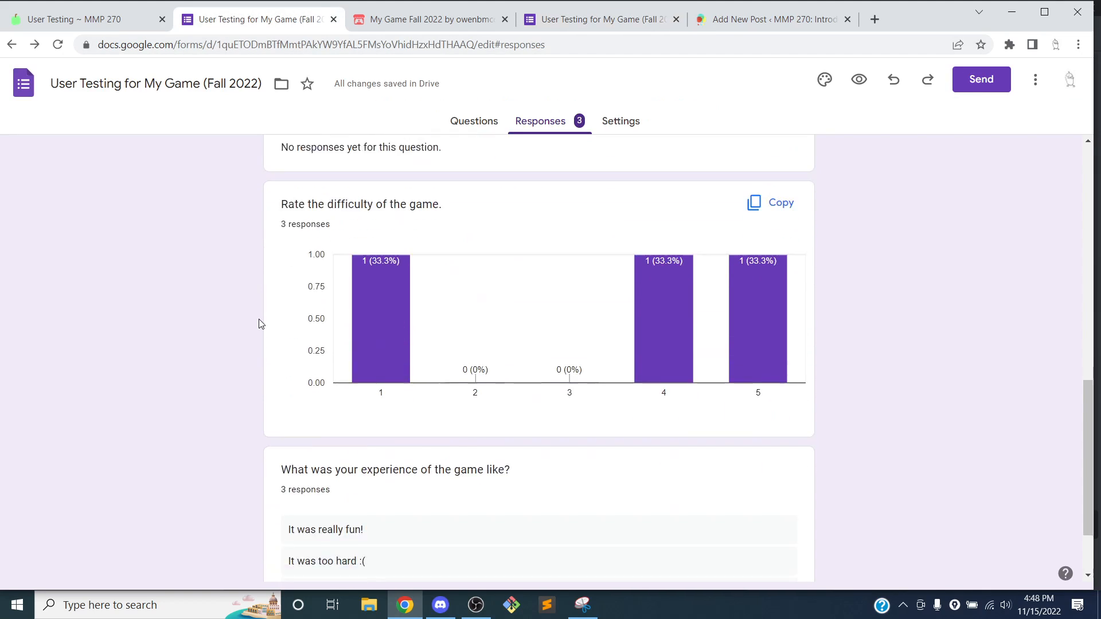
{"action": "scroll", "coordinate": [272, 312], "scroll_direction": "up", "scroll_amount": 12}
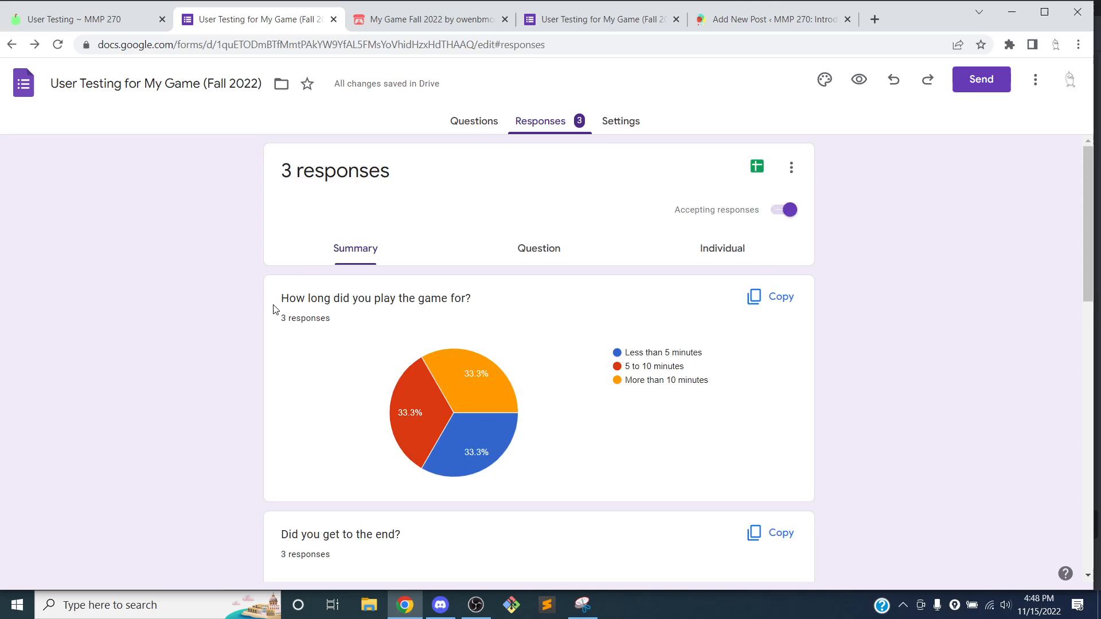
{"action": "left_click", "coordinate": [793, 17]}
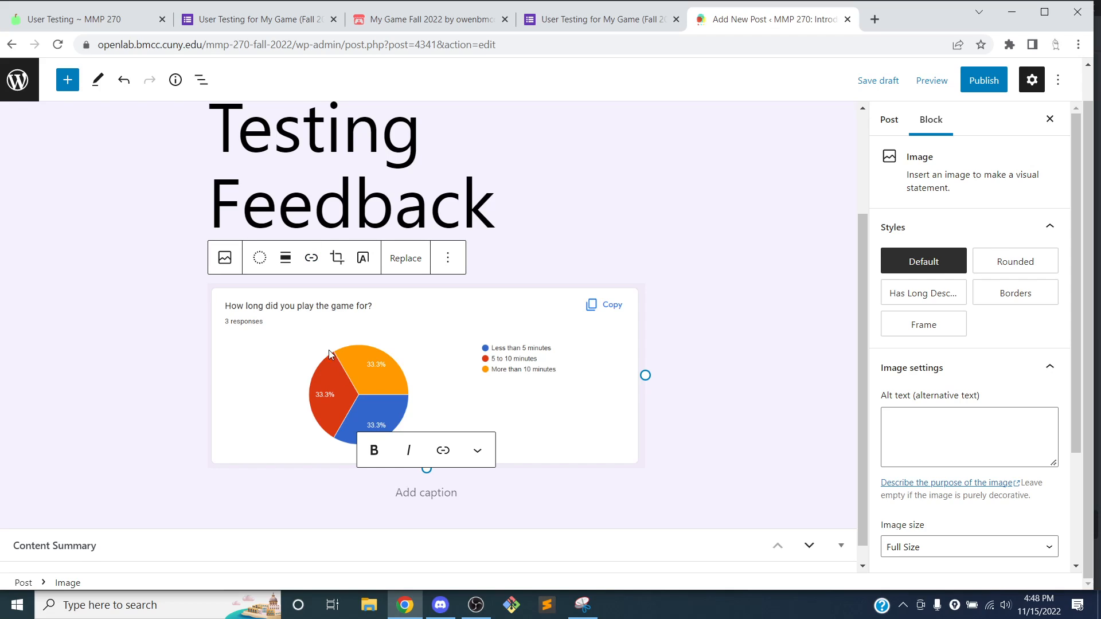
Write a paragraph: play times split evenly; the game should last at least 5 minutes
{"action": "left_click", "coordinate": [484, 503]}
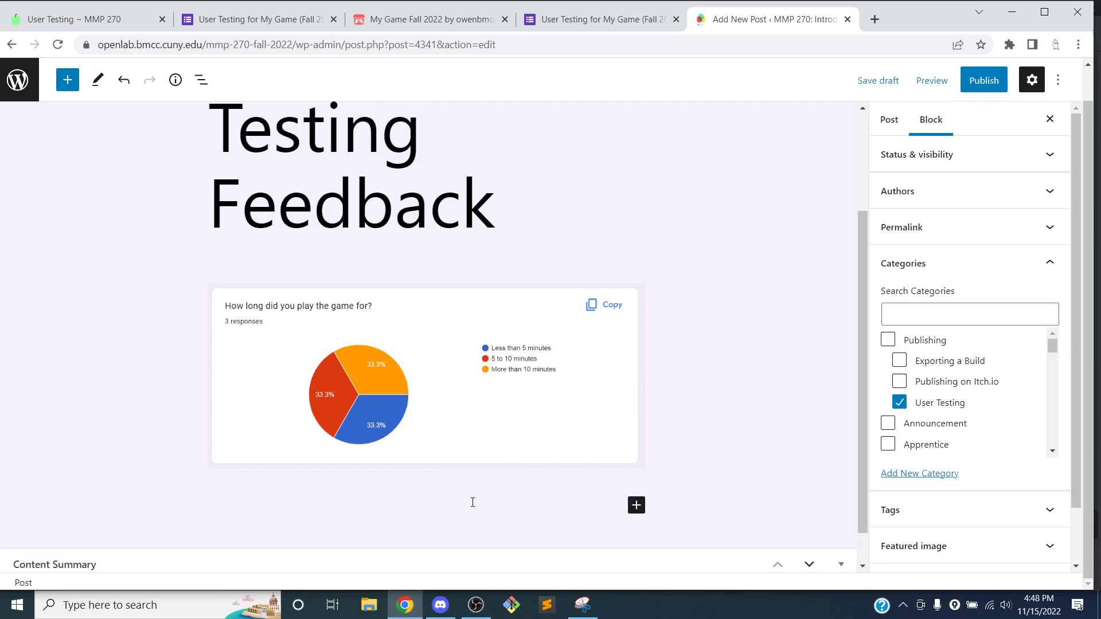
{"action": "left_click", "coordinate": [441, 497]}
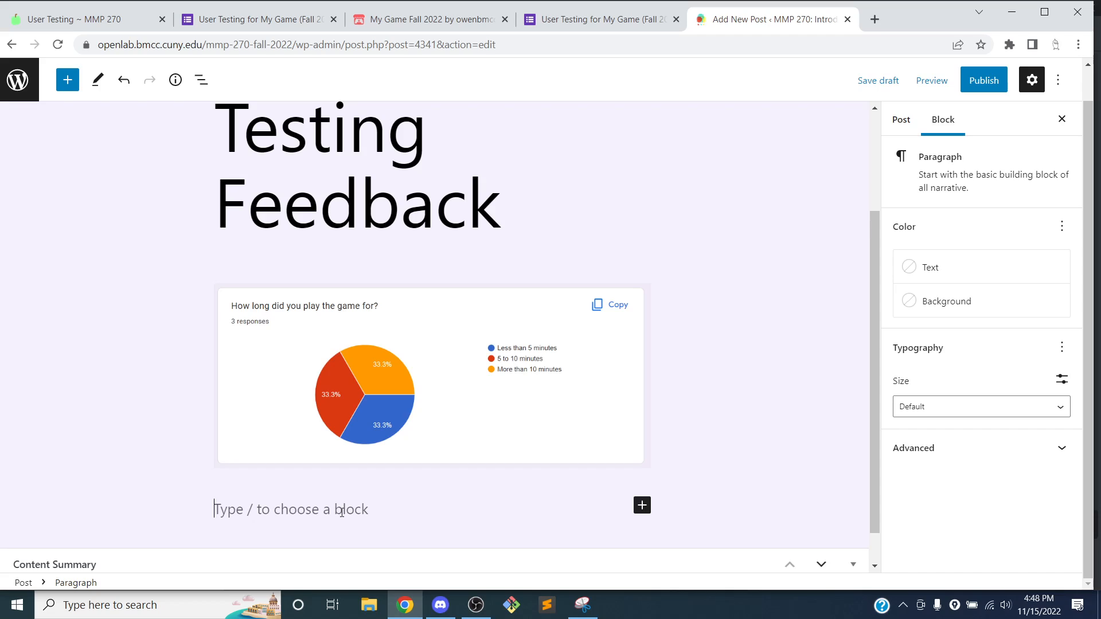
{"action": "type", "text": "Users"}
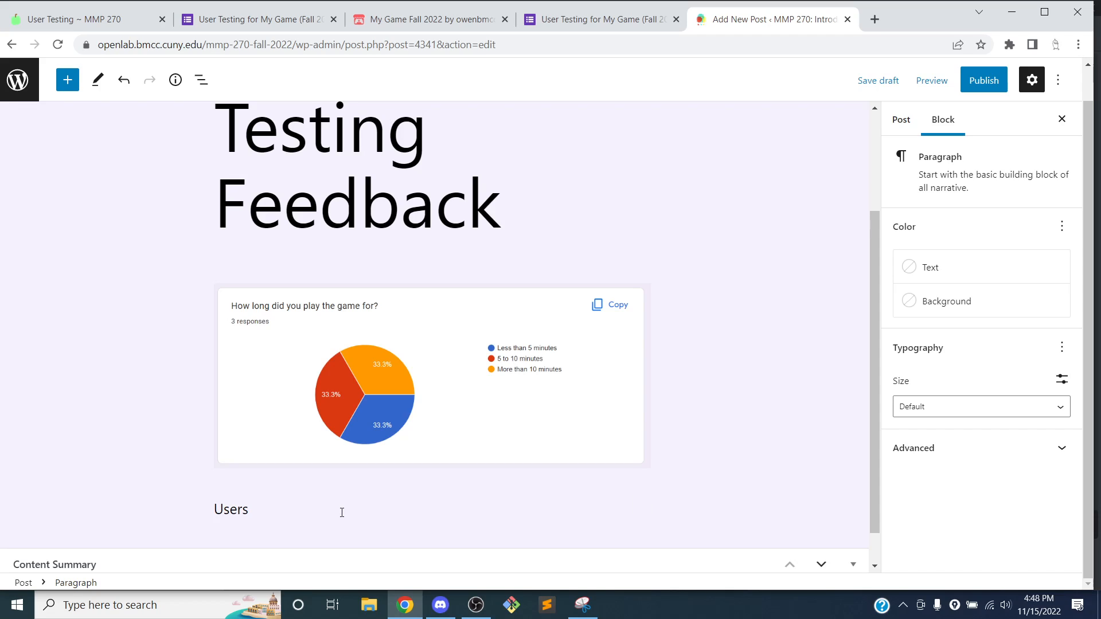
{"action": "key", "text": "BackSpace"}
{"action": "key", "text": "BackSpace"}
{"action": "key", "text": "BackSpace"}
{"action": "key", "text": "BackSpace"}
{"action": "key", "text": "BackSpace"}
{"action": "key", "text": "BackSpace"}
{"action": "type", "text": "Users played the game evenly be"}
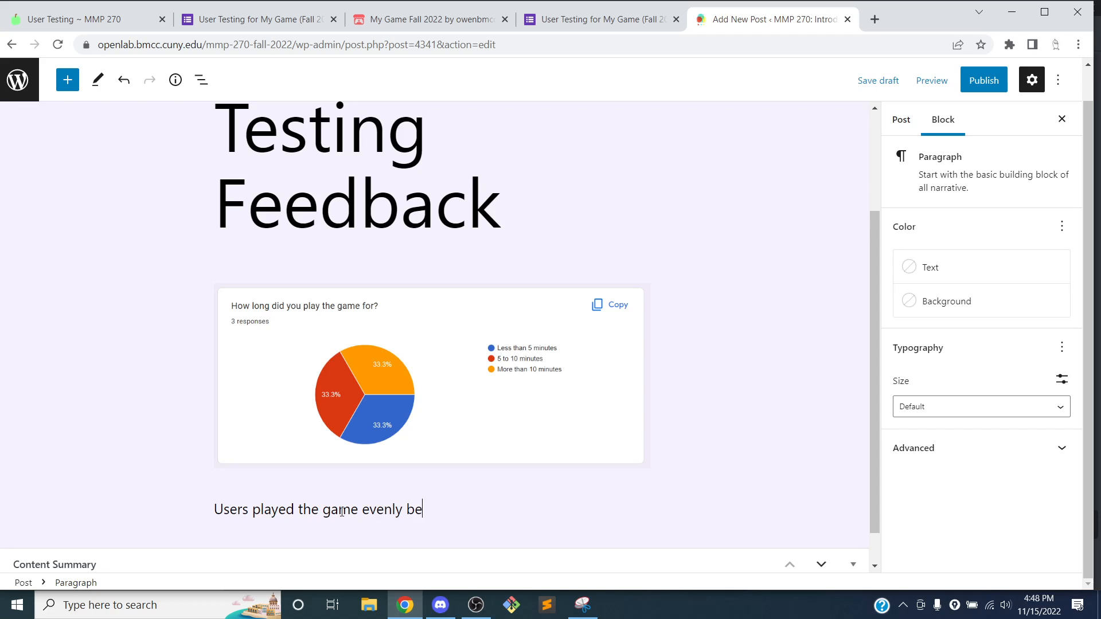
{"action": "type", "text": "tween less than 5, "}
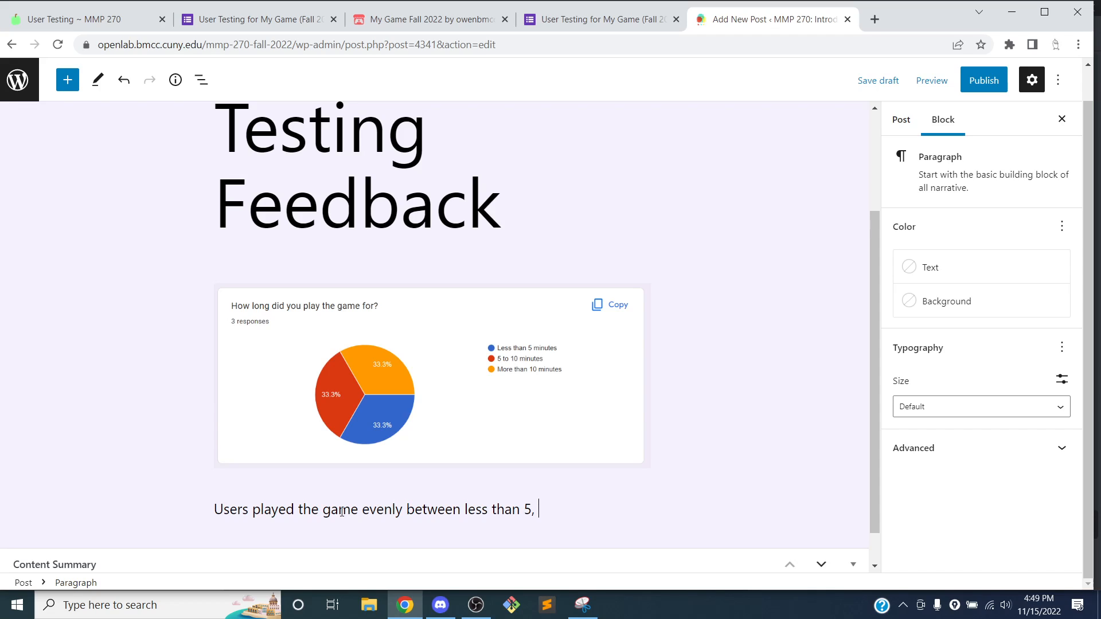
{"action": "type", "text": "5 to 10 and more than 10 "}
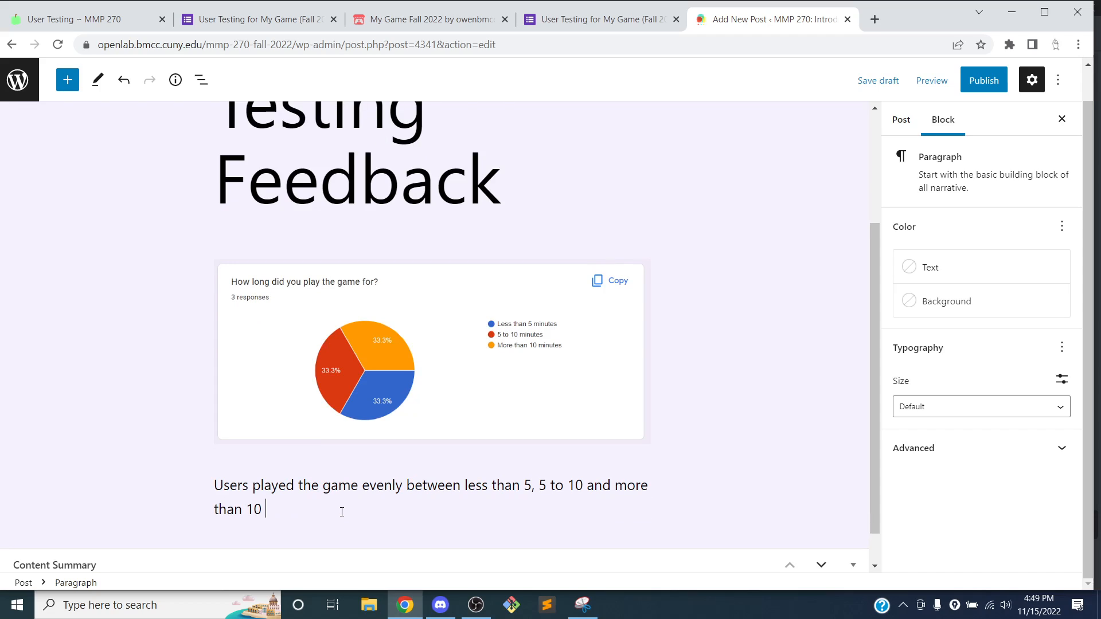
{"action": "type", "text": "minutes."}
{"action": "type", "text": "I think the game should tak"}
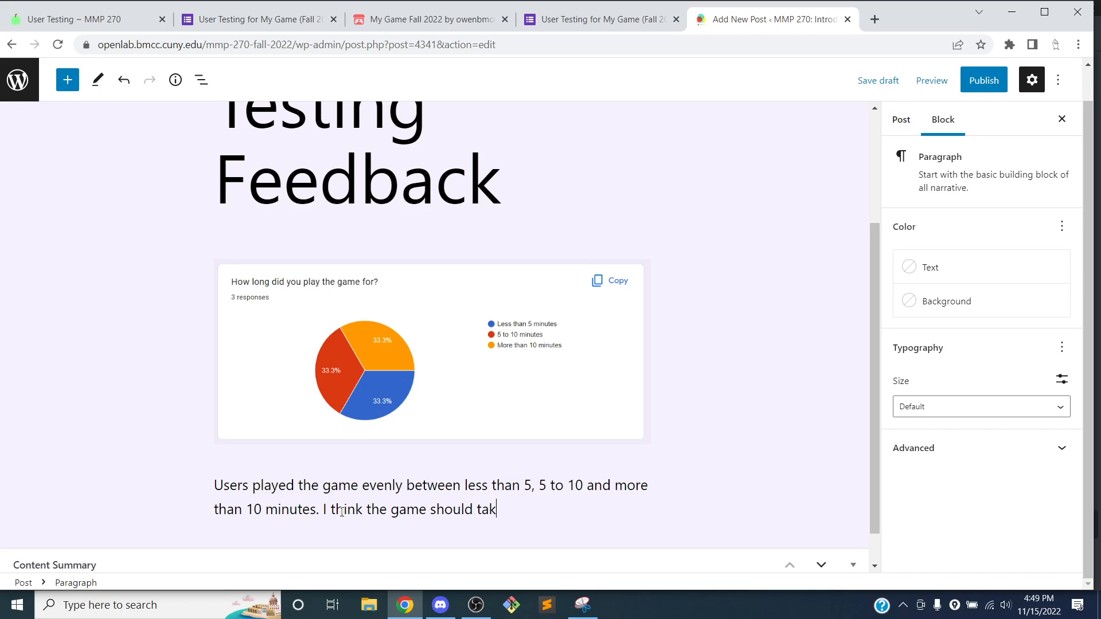
{"action": "type", "text": "e at least 5 minutes, so I want o"}
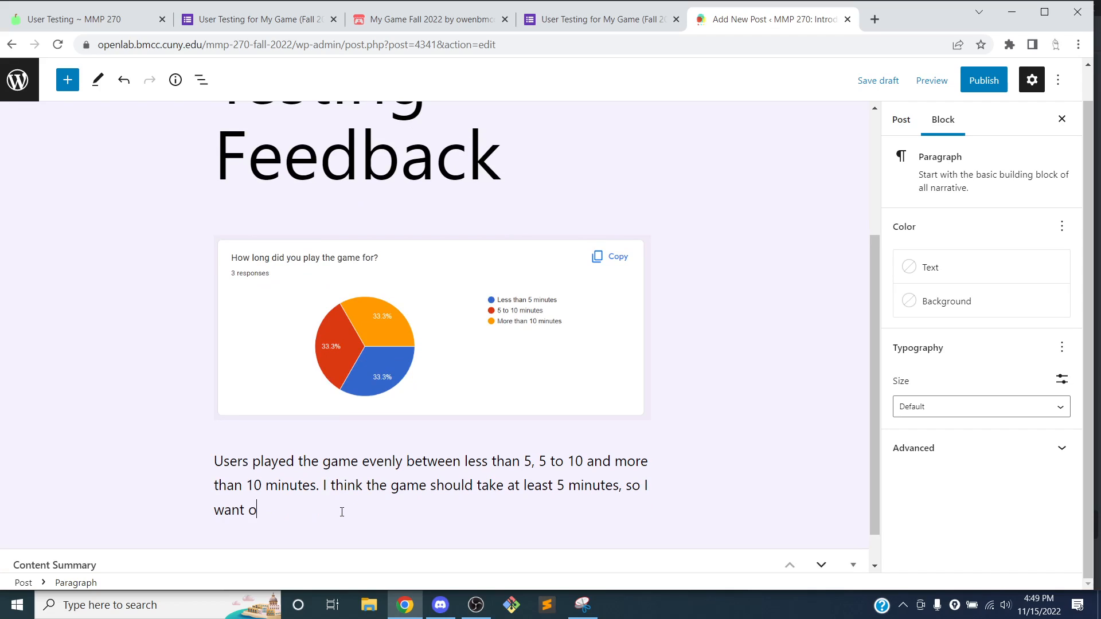
{"action": "key", "text": "BackSpace"}
{"action": "type", "text": "to make sure the game play "}
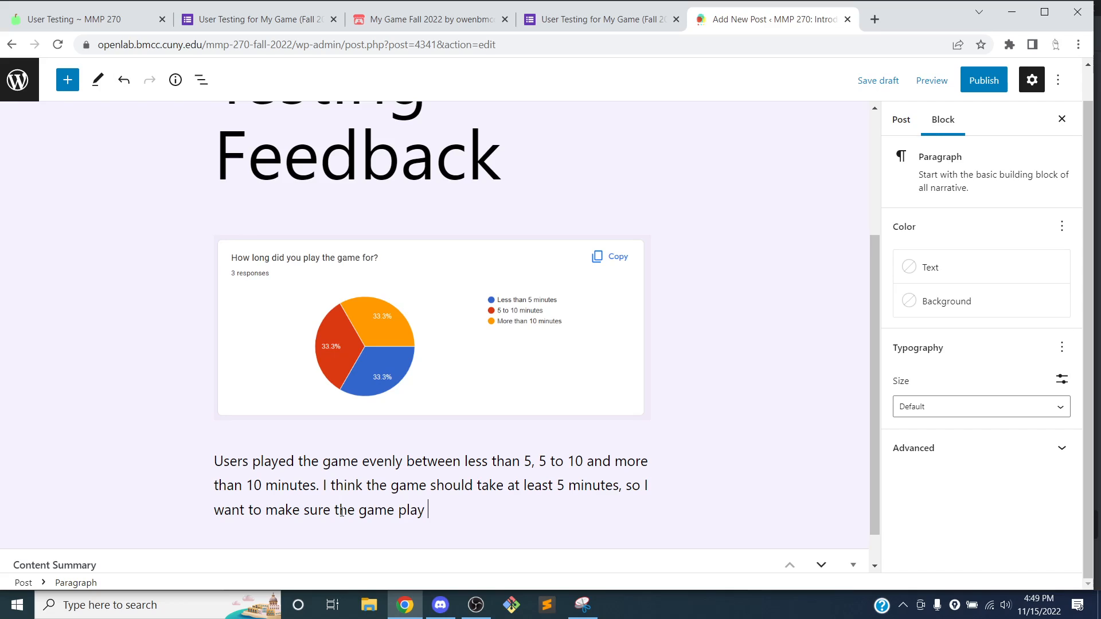
{"action": "type", "text": "is a bit longer."}
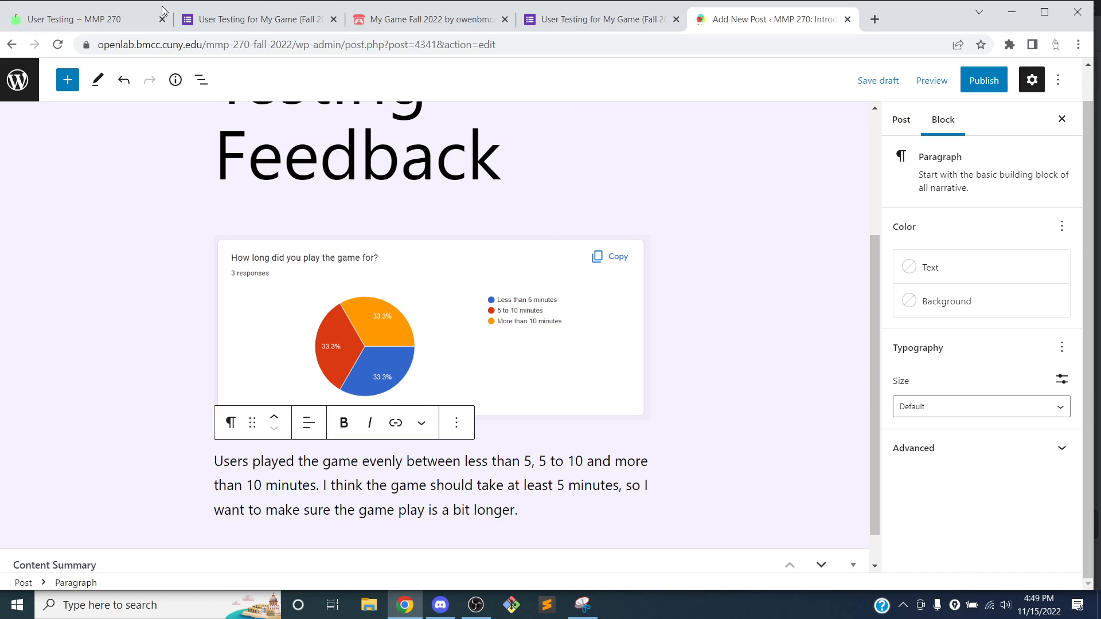
{"action": "left_click", "coordinate": [192, 20]}
{"action": "scroll", "coordinate": [328, 351], "scroll_direction": "down", "scroll_amount": 4}
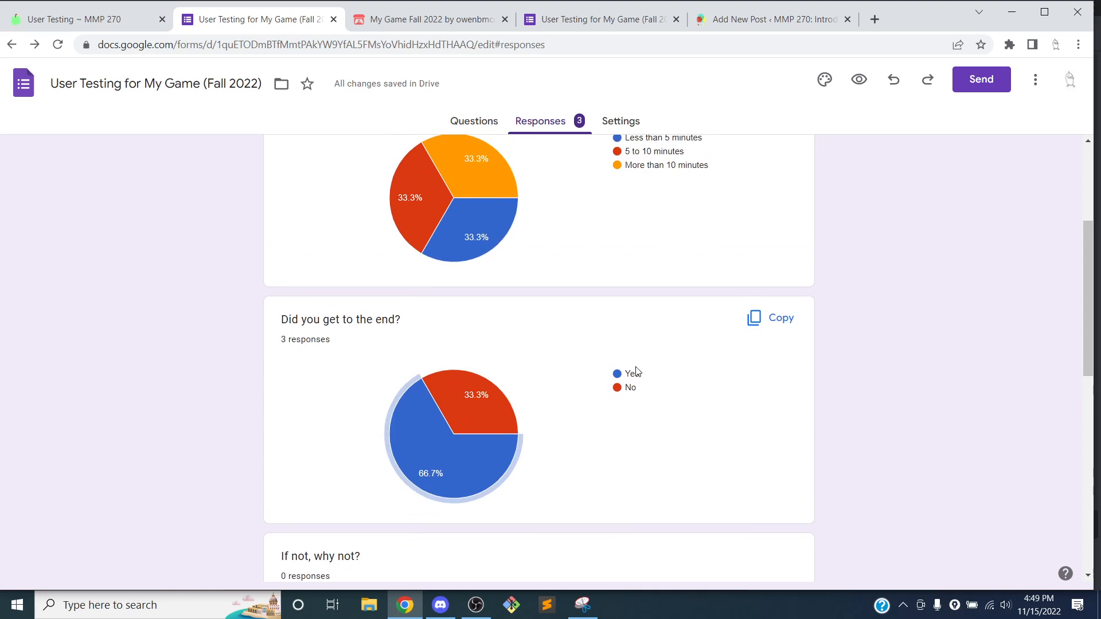
{"action": "mouse_move", "coordinate": [483, 394]}
{"action": "scroll", "coordinate": [351, 390], "scroll_direction": "down", "scroll_amount": 9}
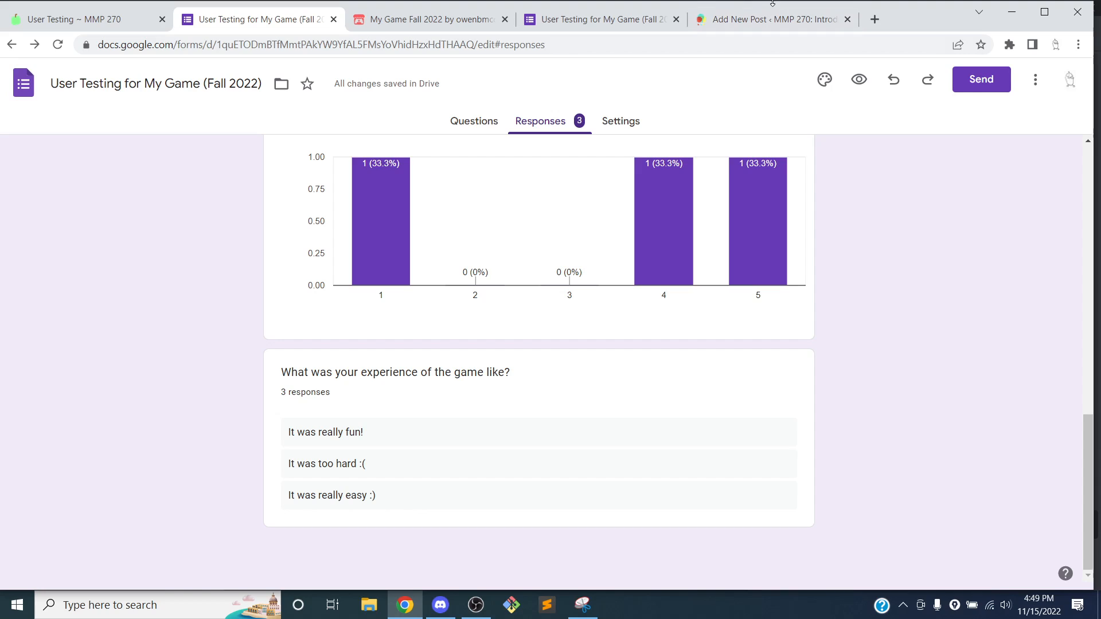
{"action": "left_click", "coordinate": [747, 22]}
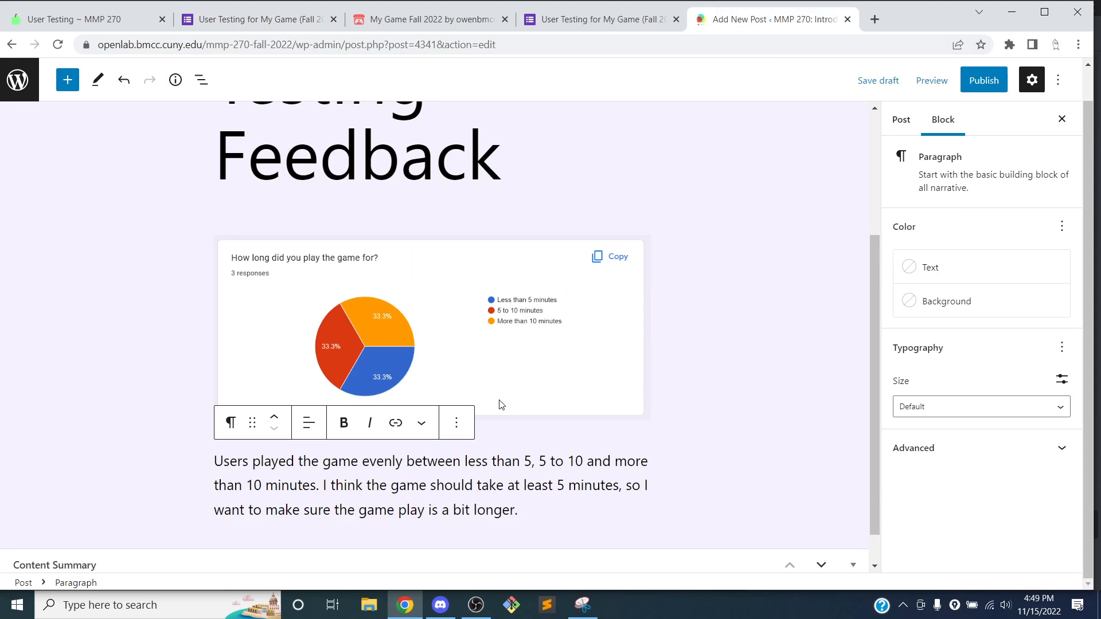
Preview the post in a new tab, close the preview, and open the pre-publish panel
{"action": "left_click", "coordinate": [717, 352]}
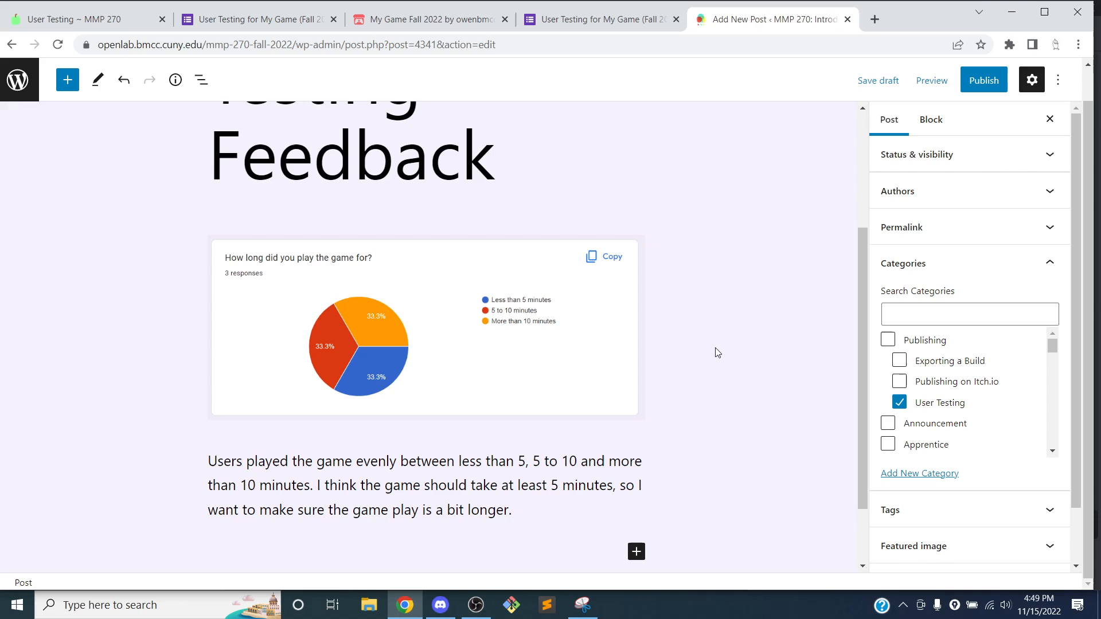
{"action": "scroll", "coordinate": [723, 344], "scroll_direction": "down", "scroll_amount": 2}
{"action": "scroll", "coordinate": [726, 342], "scroll_direction": "up", "scroll_amount": 5}
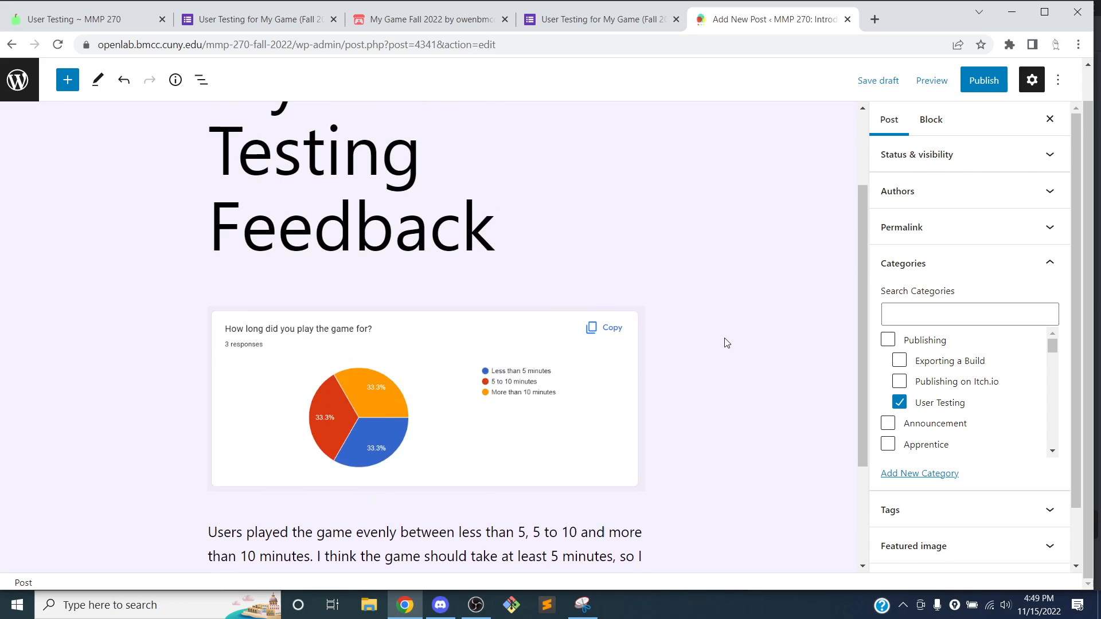
{"action": "left_click", "coordinate": [931, 81]}
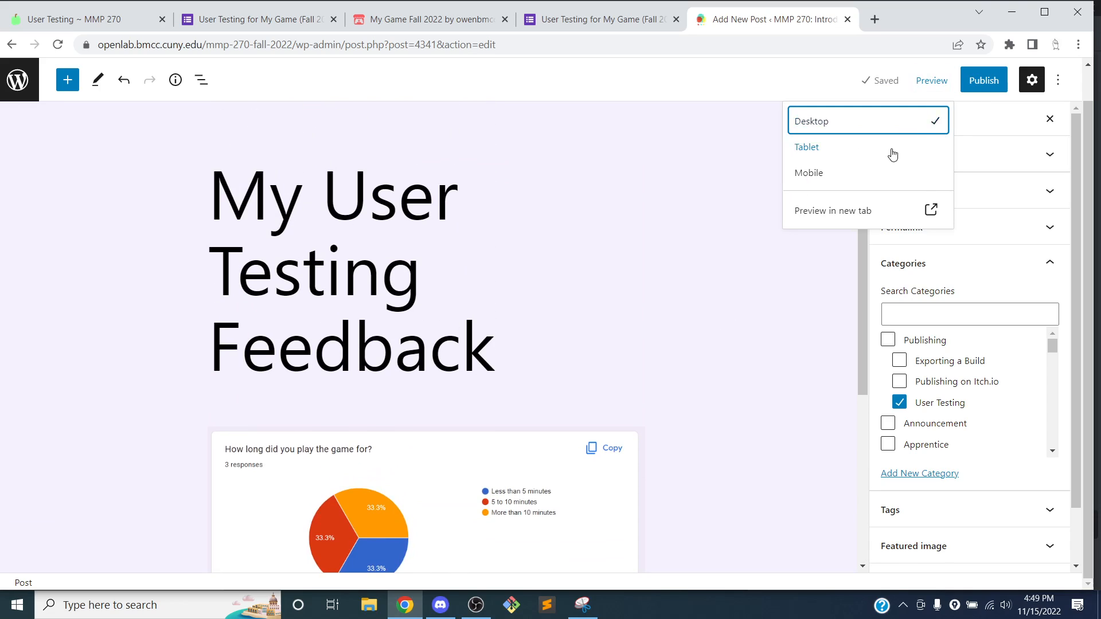
{"action": "left_click", "coordinate": [876, 210]}
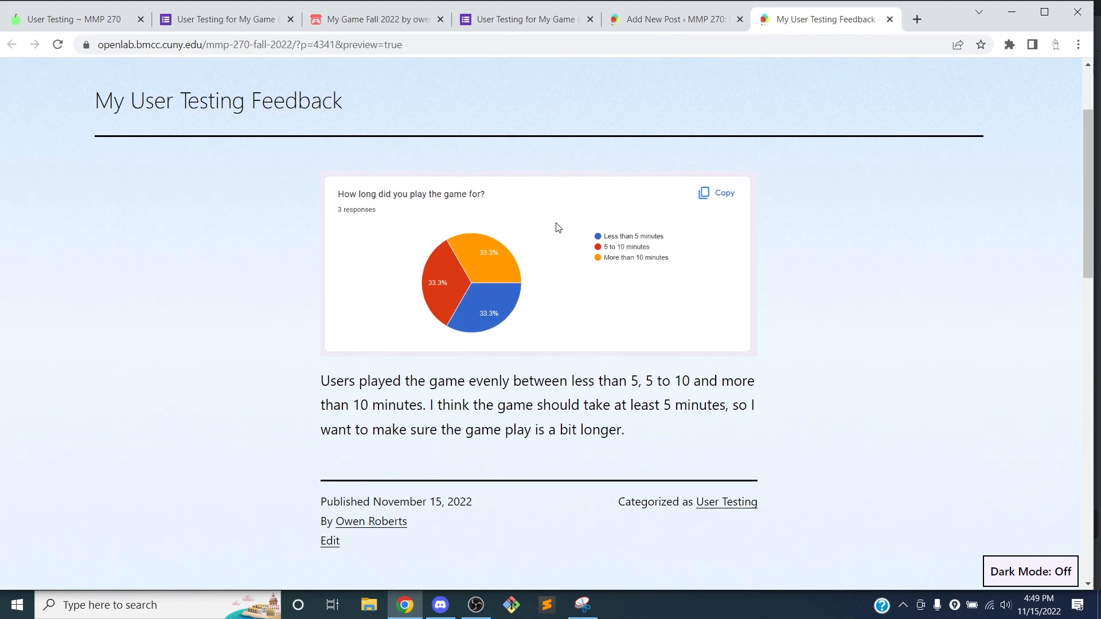
{"action": "left_click", "coordinate": [889, 19]}
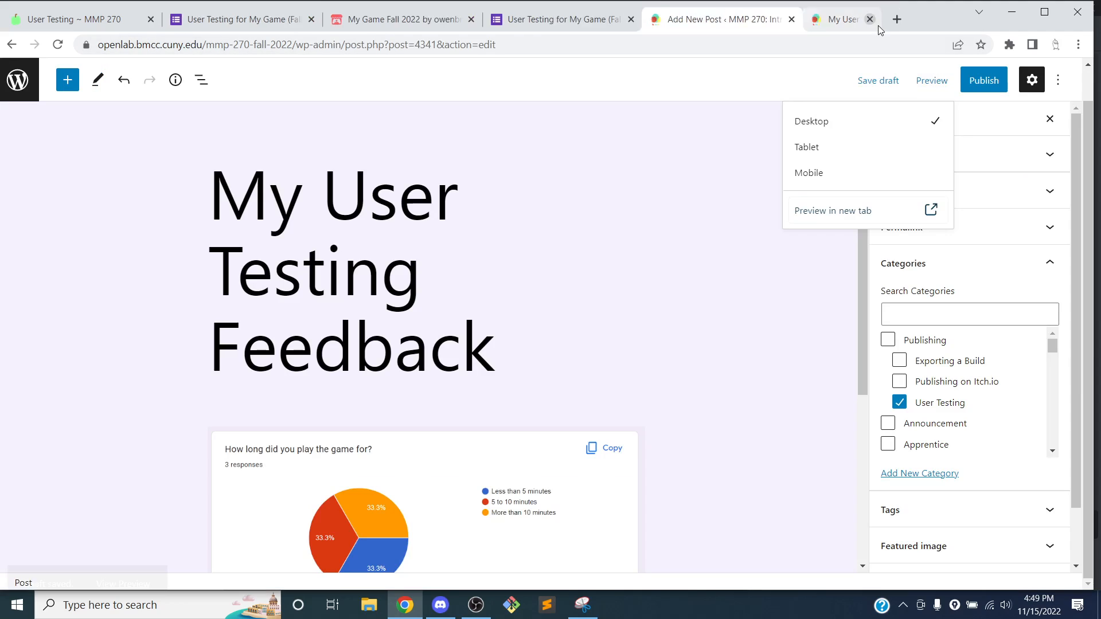
{"action": "left_click", "coordinate": [782, 301]}
{"action": "left_click", "coordinate": [982, 80]}
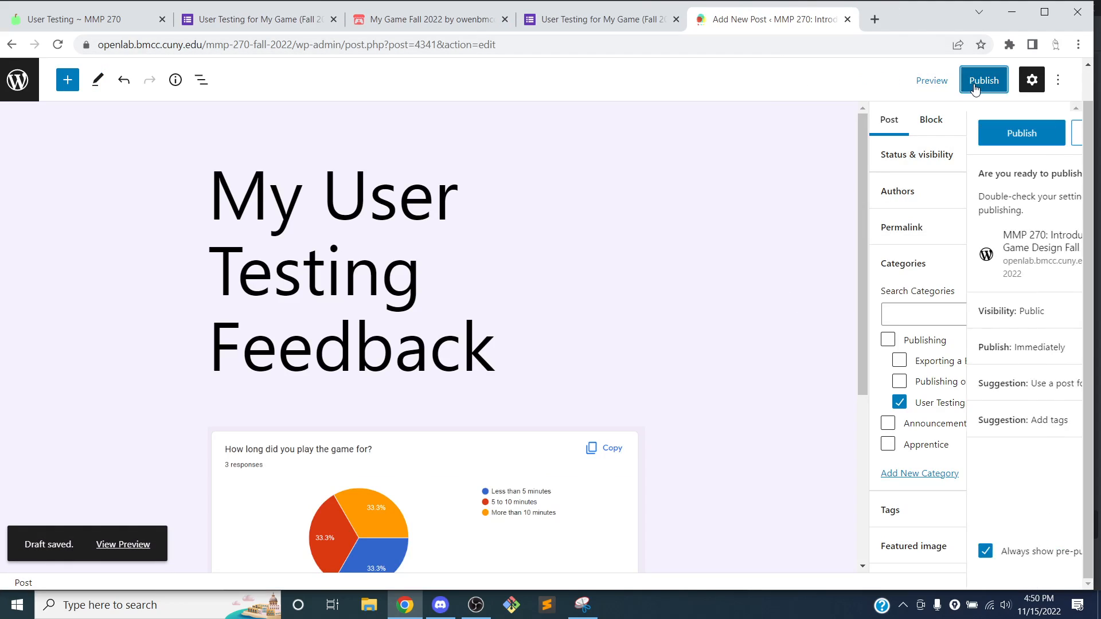
Confirm Publish for 'My User Testing Feedback' and close the now-live notice
{"action": "left_click", "coordinate": [920, 135]}
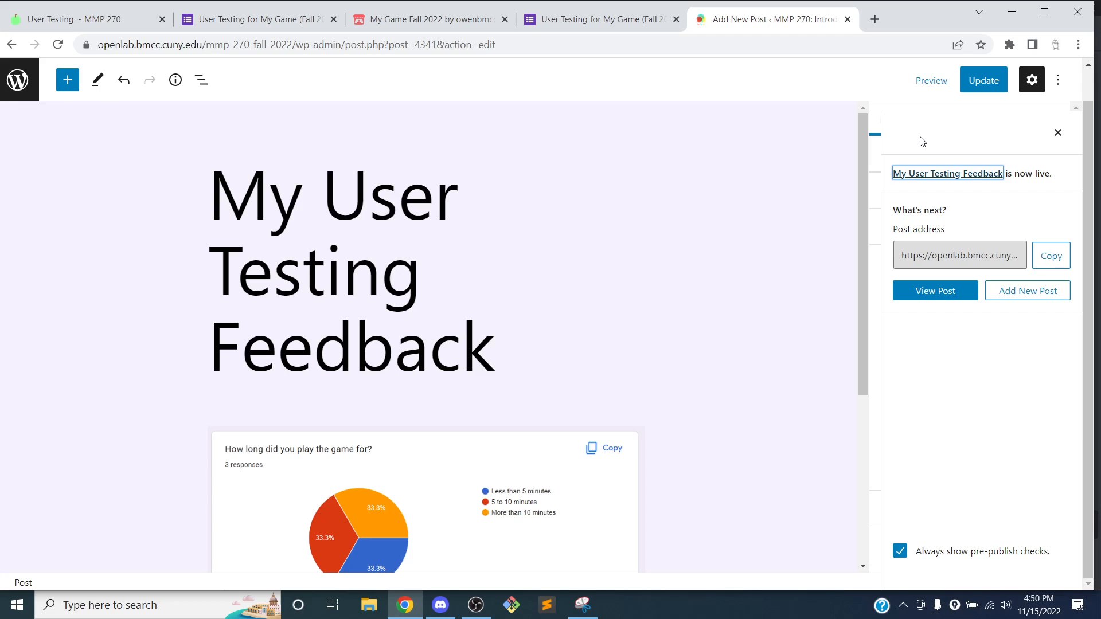
{"action": "left_click", "coordinate": [1057, 137]}
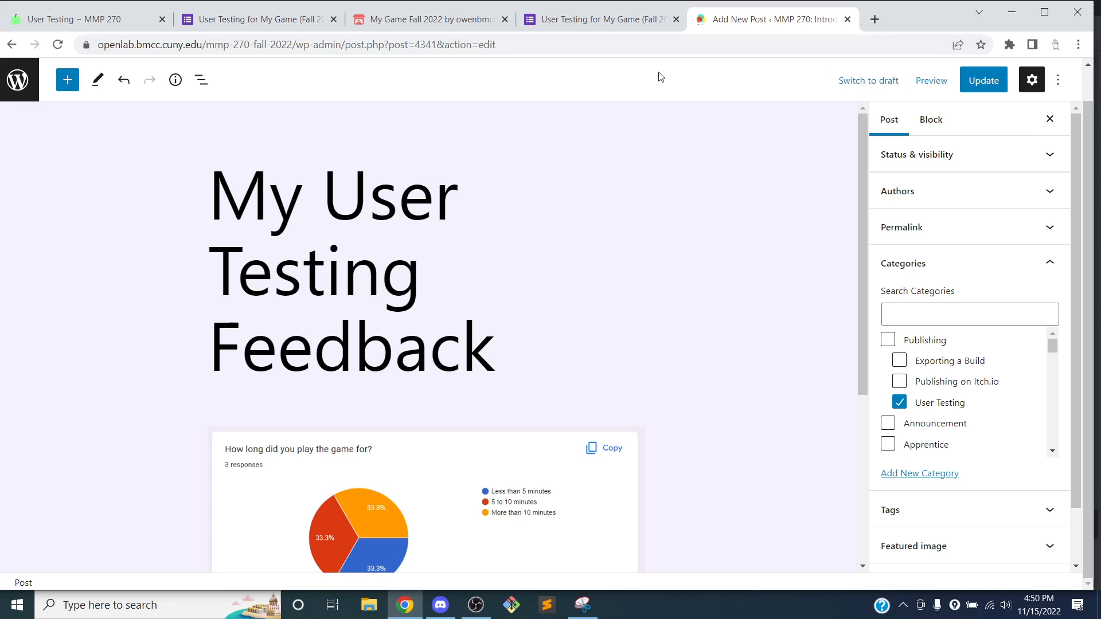
Minimize Chrome and close the Snipping Tool capture window
{"action": "left_click", "coordinate": [1010, 13]}
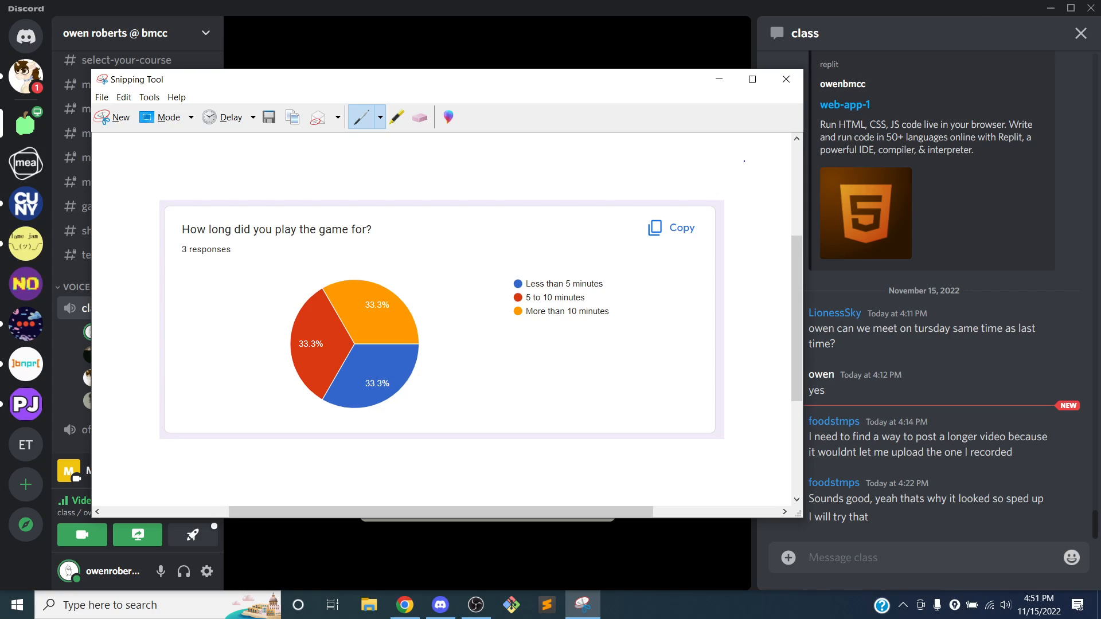
{"action": "left_click", "coordinate": [785, 79]}
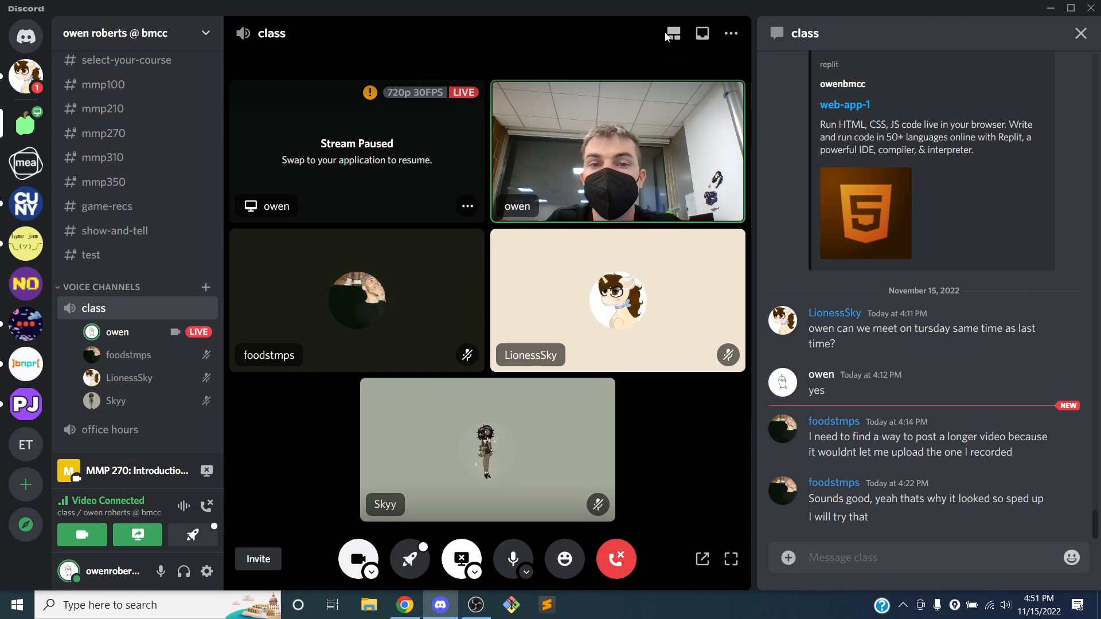